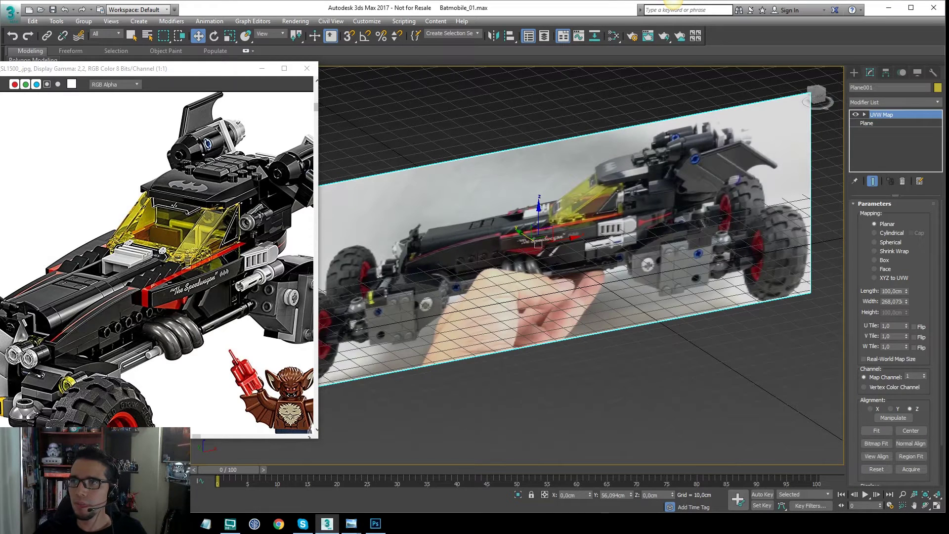
pyautogui.moveTo(285, 170)
pyautogui.mouseDown()
pyautogui.moveTo(167, 377)
pyautogui.moveTo(185, 181)
pyautogui.mouseUp()
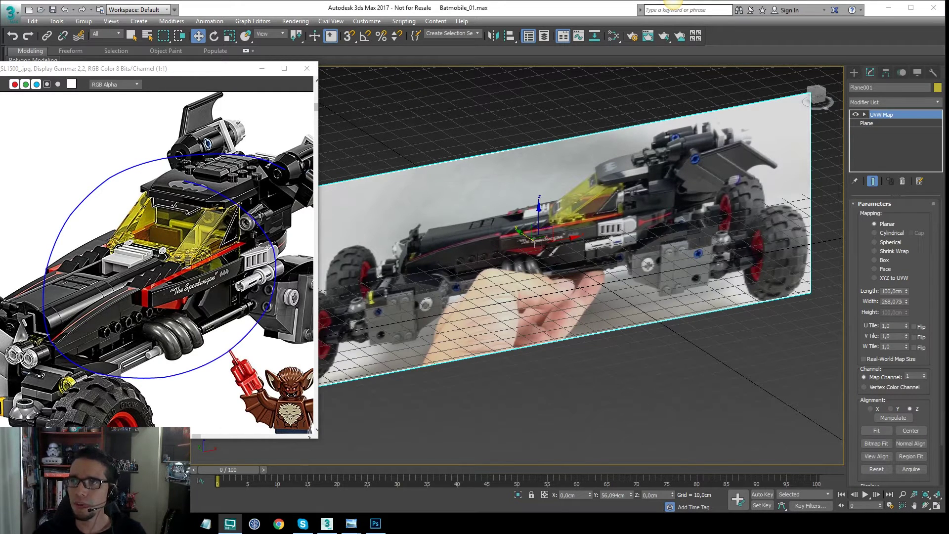
pyautogui.moveTo(707, 181)
pyautogui.mouseDown()
pyautogui.moveTo(707, 366)
pyautogui.moveTo(713, 180)
pyautogui.mouseUp()
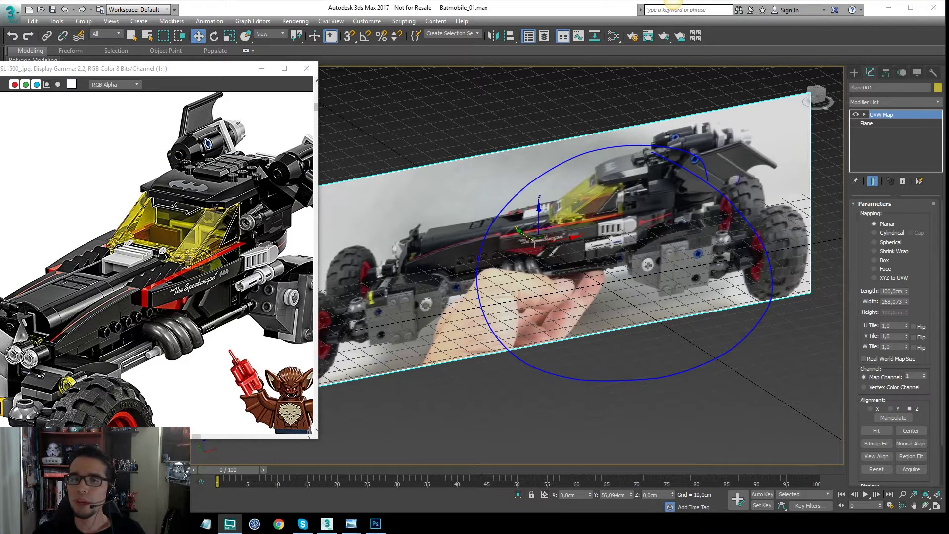
pyautogui.press('e')
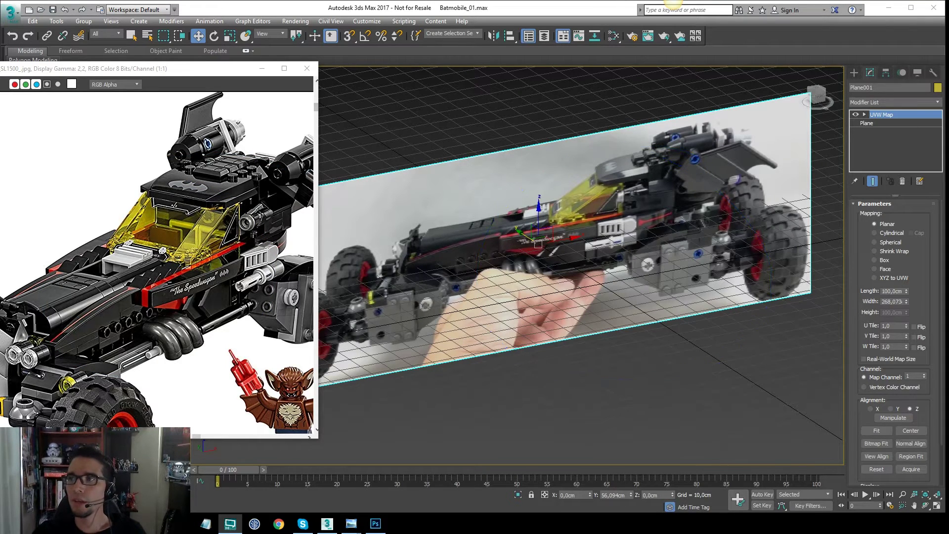
# - Switch to the front view, deselect the reference plane and examine the silver side cannon in the Batmobile image
pyautogui.keyDown('alt'); pyautogui.moveTo(530, 201); pyautogui.dragTo(598, 191, button='middle'); pyautogui.keyUp('alt')
pyautogui.press('f')
pyautogui.scroll(5, 643, 223)
pyautogui.moveTo(746, 141); pyautogui.dragTo(663, 176, button='middle')
pyautogui.scroll(-2, 663, 177)
pyautogui.click(682, 109)
pyautogui.moveTo(556, 216); pyautogui.dragTo(594, 184, button='middle')
pyautogui.scroll(2, 560, 240)
pyautogui.moveTo(560, 239); pyautogui.dragTo(450, 199, button='middle')
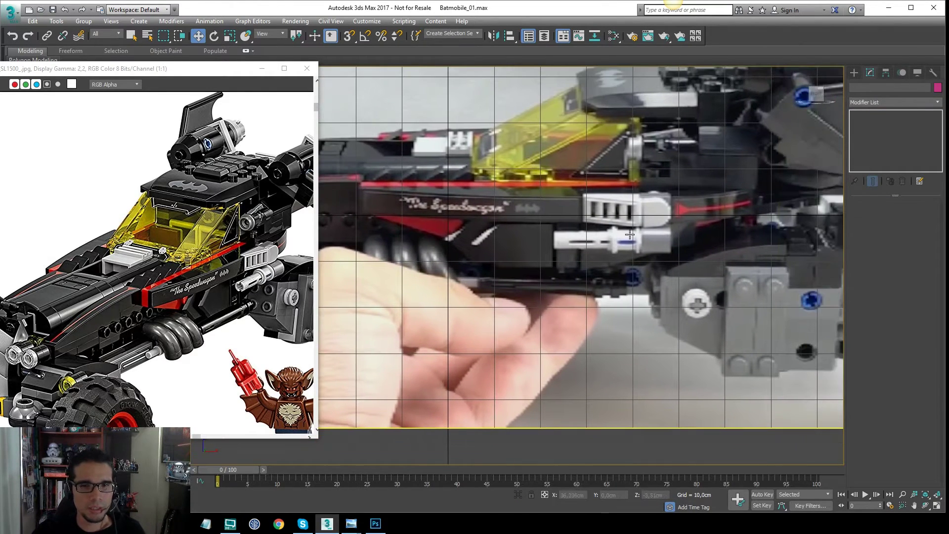
pyautogui.scroll(5, 637, 241)
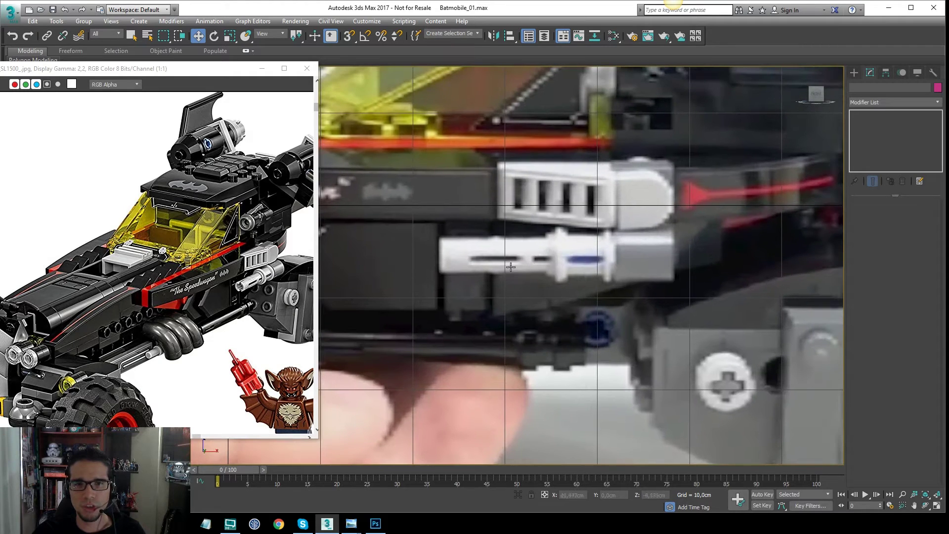
pyautogui.scroll(-5, 691, 248)
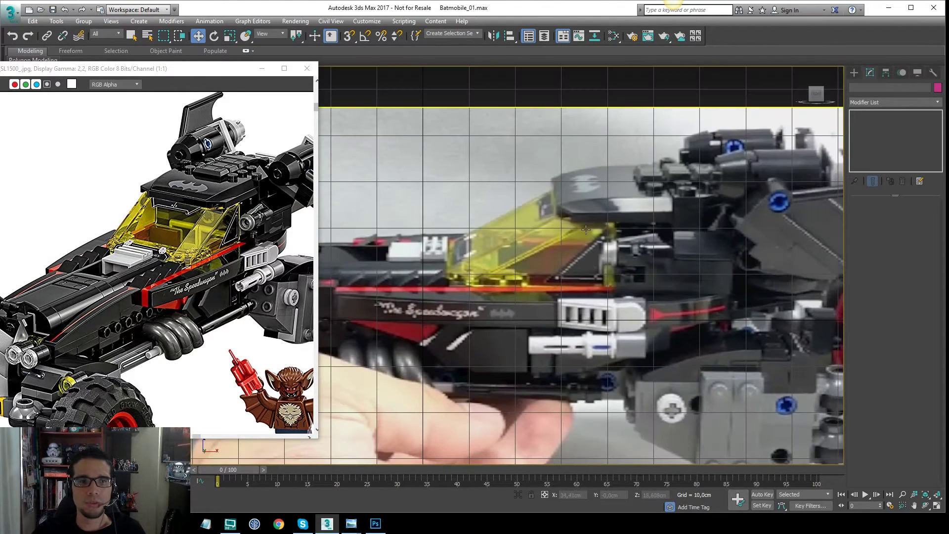
pyautogui.scroll(-5, 613, 166)
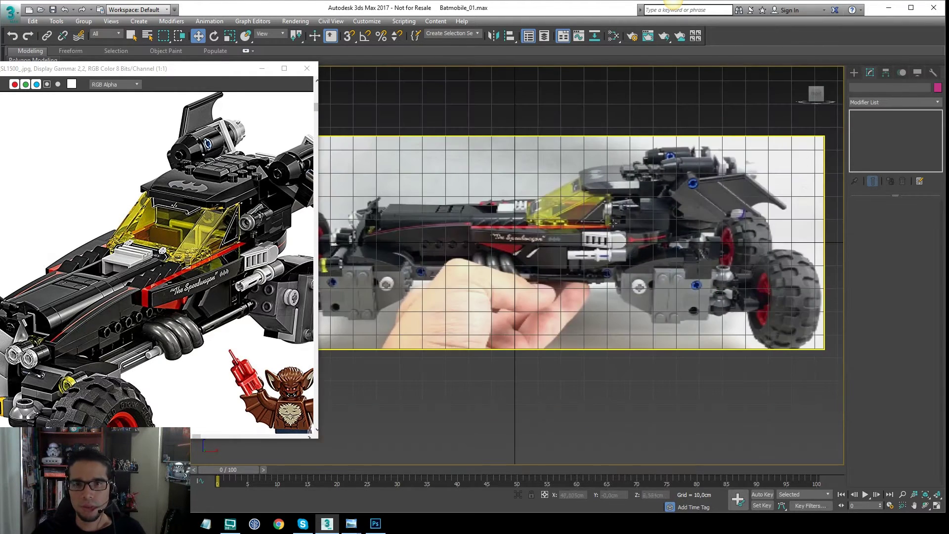
# - Create a cylinder of about 2.27 cm radius and 13.71 cm height over the silver side cannon in the front view
pyautogui.scroll(8, 637, 256)
pyautogui.click(854, 73)
pyautogui.click(874, 153)
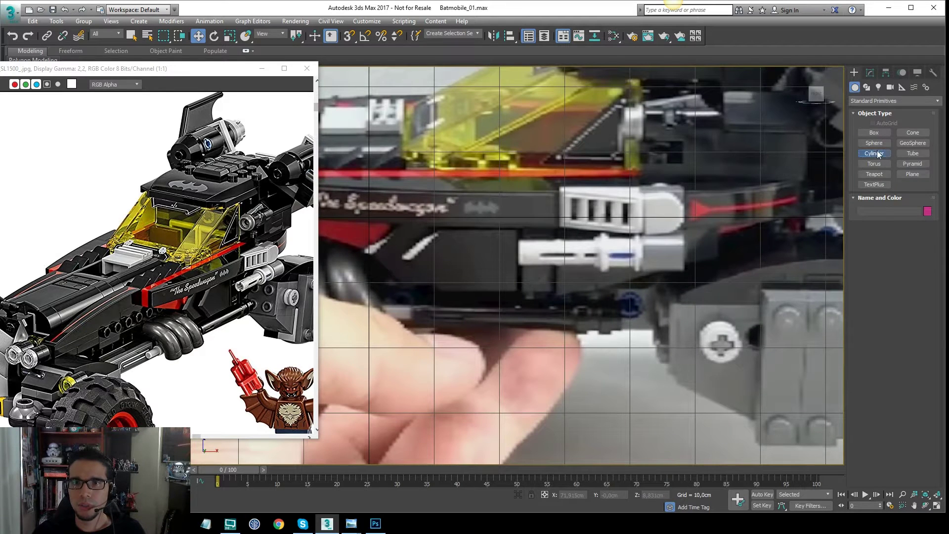
pyautogui.moveTo(615, 252); pyautogui.dragTo(620, 266)
pyautogui.click(664, 174)
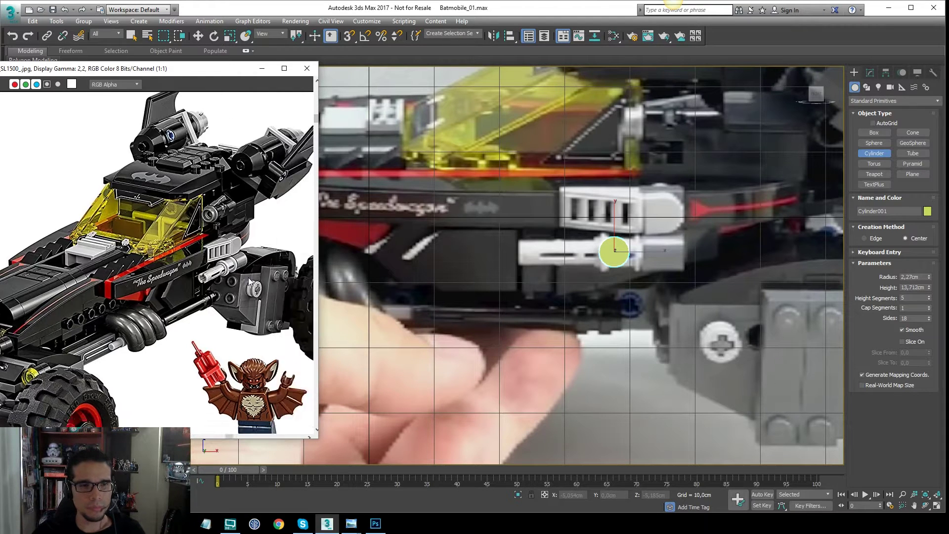
pyautogui.scroll(1, 195, 243)
pyautogui.scroll(3, 616, 252)
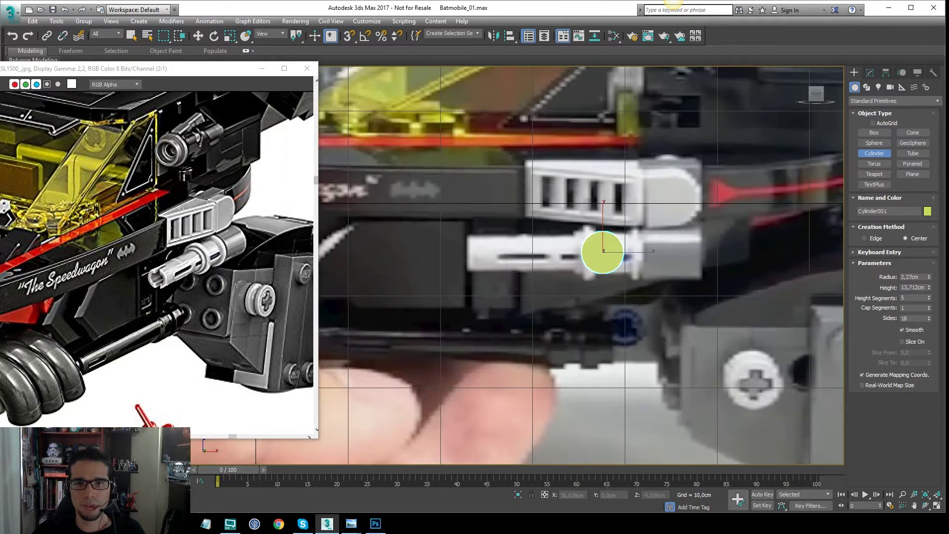
pyautogui.press('e')
pyautogui.moveTo(624, 255); pyautogui.dragTo(561, 246)
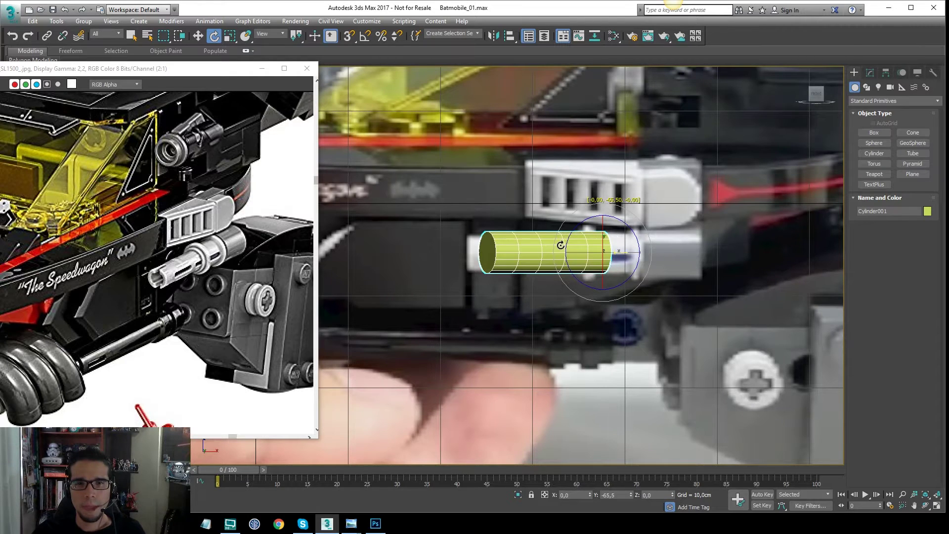
pyautogui.hotkey('ctrl', 'z')
# - Enable angle snap, rotate the cylinder to lie horizontally along the cannon and move it onto the barrel
pyautogui.click(365, 36)
pyautogui.moveTo(628, 251); pyautogui.dragTo(659, 254)
pyautogui.press('w')
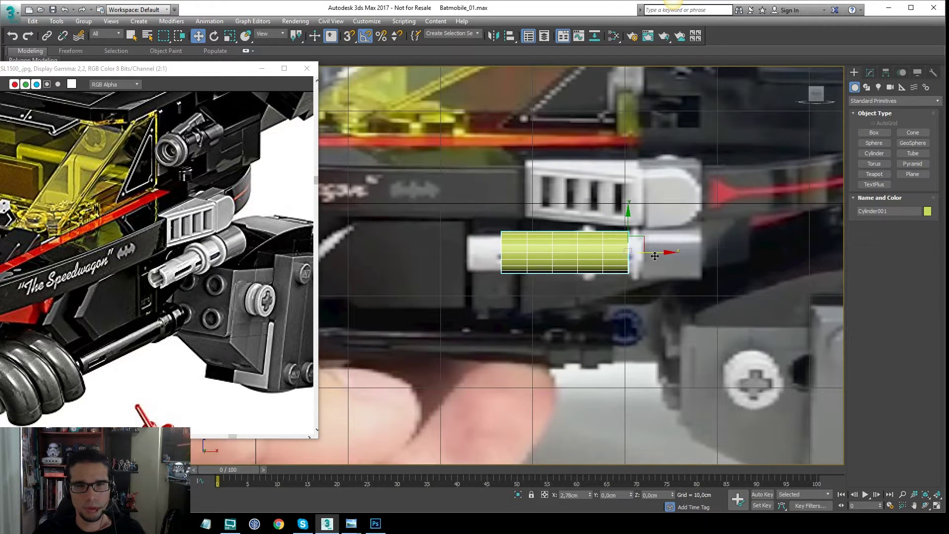
# - Set the barrel cylinder's radius to about 1.816 cm and its height to about 17.689 cm
pyautogui.click(871, 73)
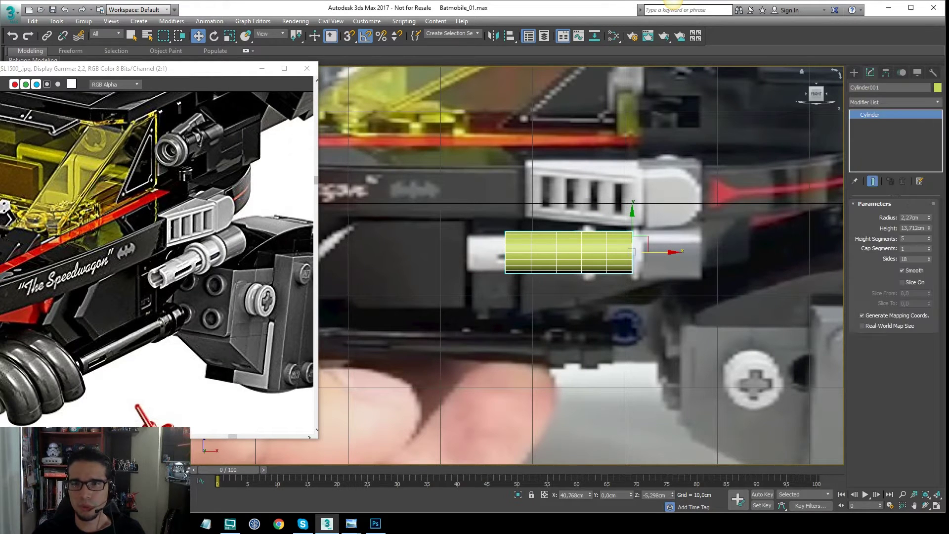
pyautogui.moveTo(929, 218)
pyautogui.mouseDown()
pyautogui.moveTo(931, 240)
pyautogui.moveTo(930, 212)
pyautogui.mouseUp()
pyautogui.moveTo(630, 241); pyautogui.dragTo(633, 197, button='middle')
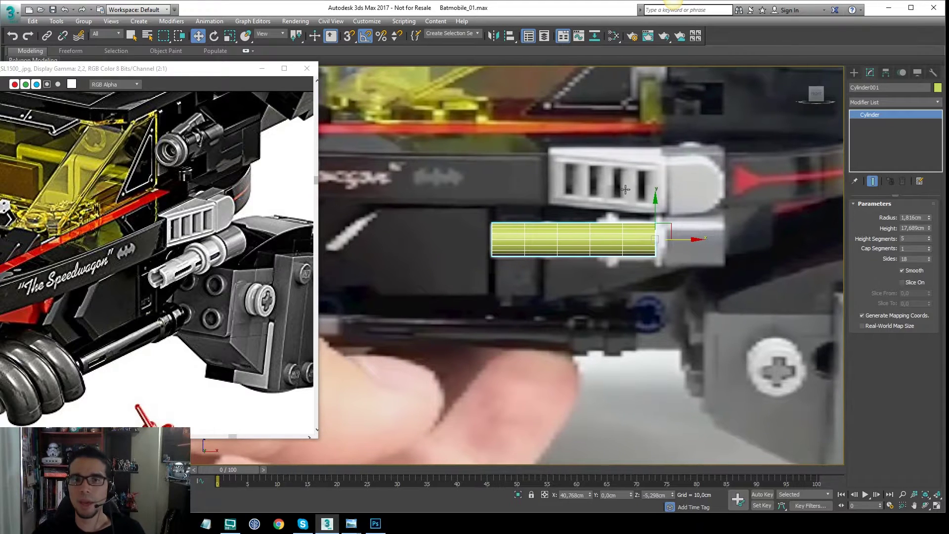
# - Examine the cannon and the surrounding side details in the reference photo and the front view
pyautogui.scroll(-2, 616, 197)
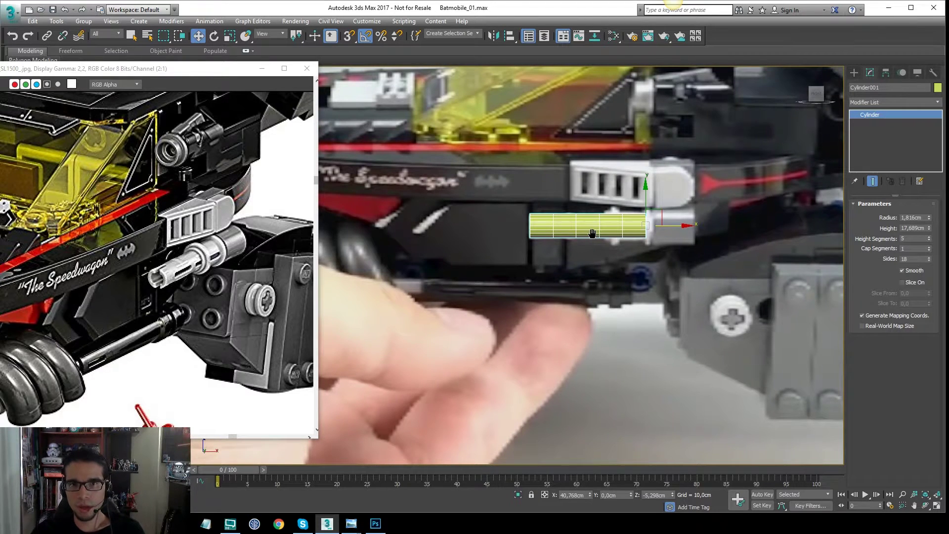
pyautogui.moveTo(593, 232); pyautogui.dragTo(616, 248, button='middle')
pyautogui.scroll(2, 637, 218)
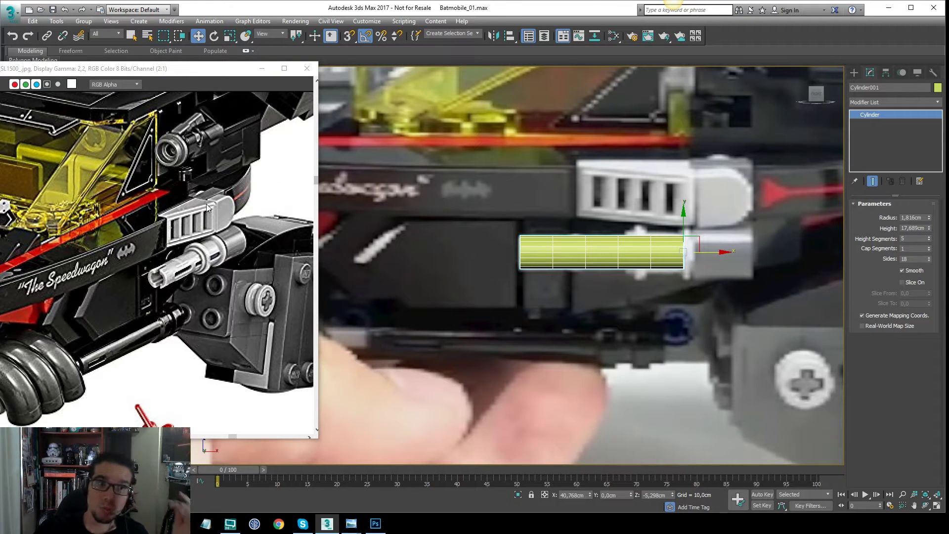
pyautogui.moveTo(123, 271); pyautogui.dragTo(194, 259, button='middle')
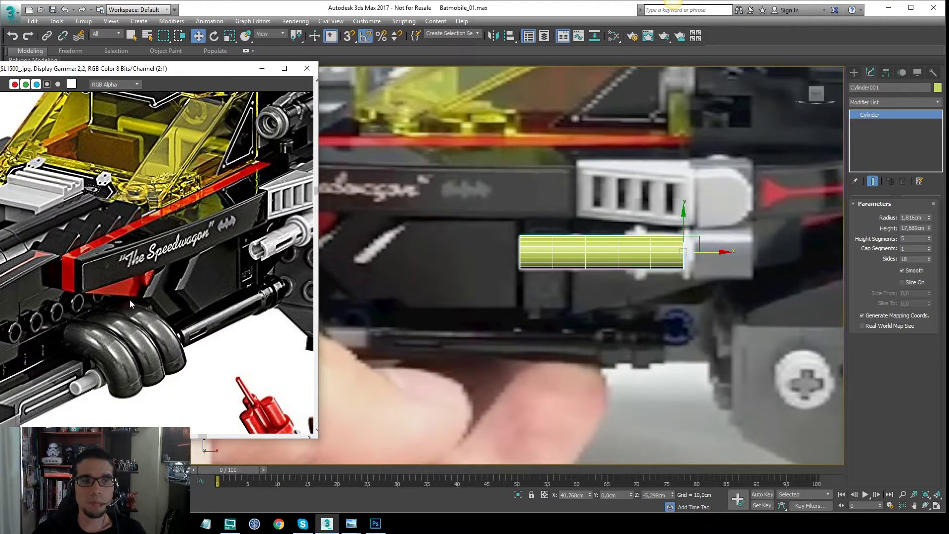
pyautogui.moveTo(141, 282); pyautogui.dragTo(170, 300, button='middle')
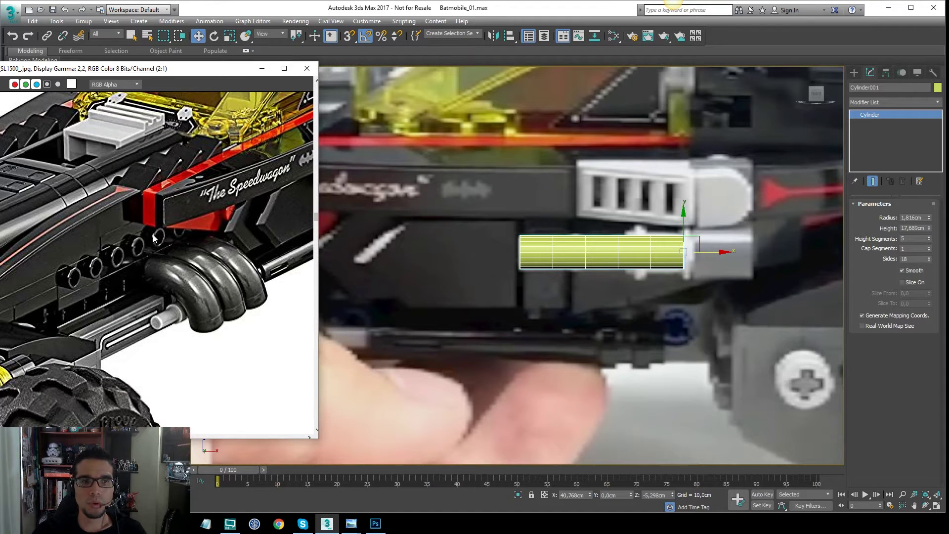
pyautogui.moveTo(200, 225); pyautogui.dragTo(79, 295, button='middle')
pyautogui.moveTo(232, 199); pyautogui.dragTo(156, 221, button='middle')
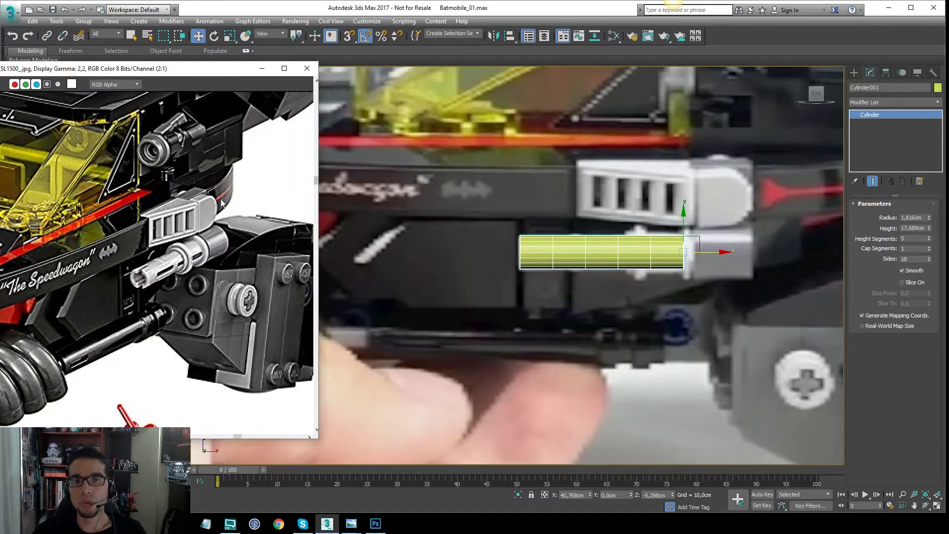
pyautogui.moveTo(617, 211); pyautogui.dragTo(624, 206, button='middle')
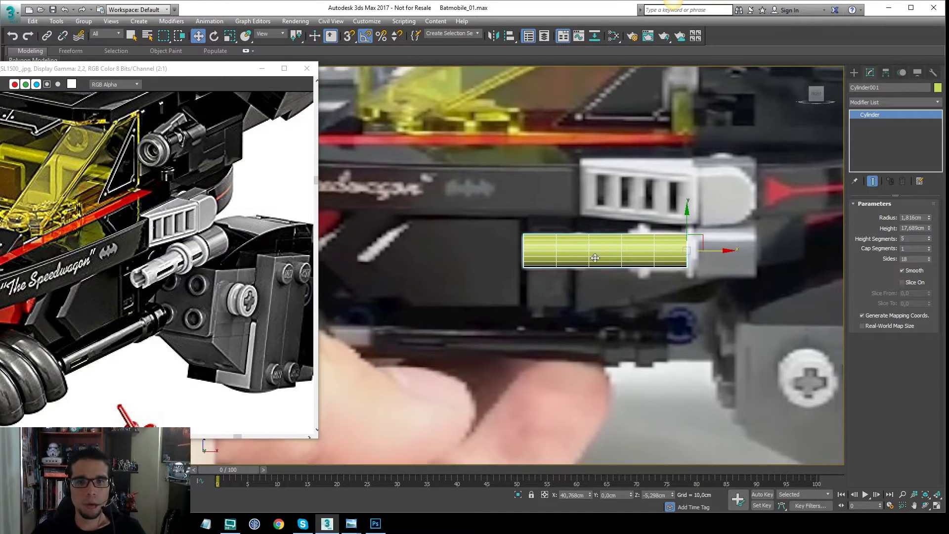
# - Reduce the barrel cylinder to 1 height segment
pyautogui.scroll(2, 660, 238)
pyautogui.moveTo(930, 238); pyautogui.dragTo(929, 247)
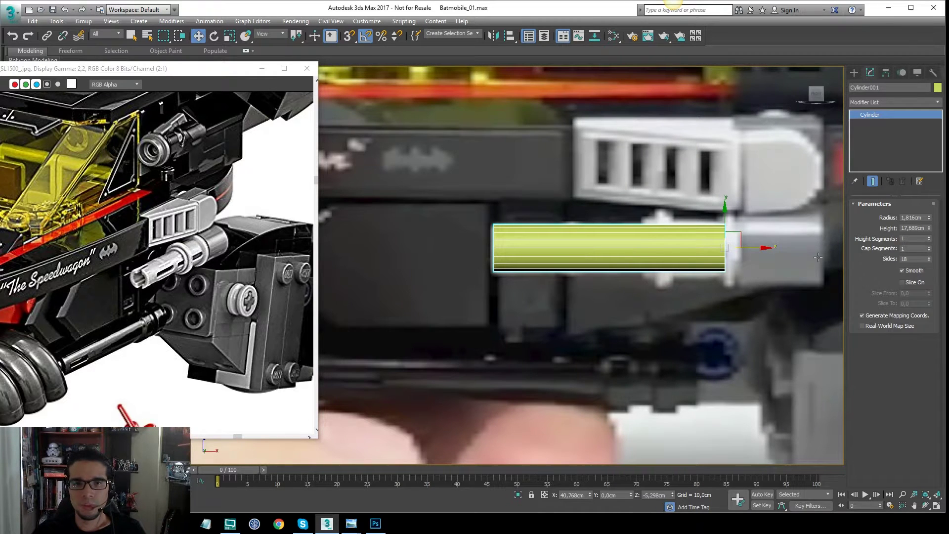
pyautogui.moveTo(661, 247); pyautogui.dragTo(660, 256, button='middle')
# - Try the barrel cylinder with 10 sides and restore it to 18 sides
pyautogui.moveTo(930, 258); pyautogui.dragTo(930, 260)
pyautogui.keyDown('alt'); pyautogui.moveTo(537, 243); pyautogui.dragTo(580, 232, button='middle'); pyautogui.keyUp('alt')
pyautogui.press('f')
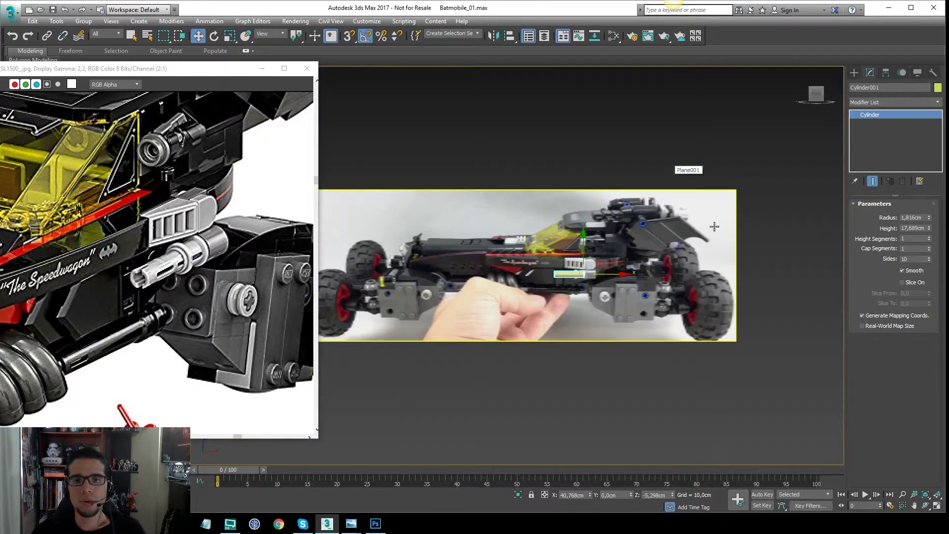
pyautogui.scroll(6, 580, 214)
pyautogui.scroll(2, 580, 213)
pyautogui.doubleClick(914, 257)
pyautogui.write('18')
pyautogui.press('Return')
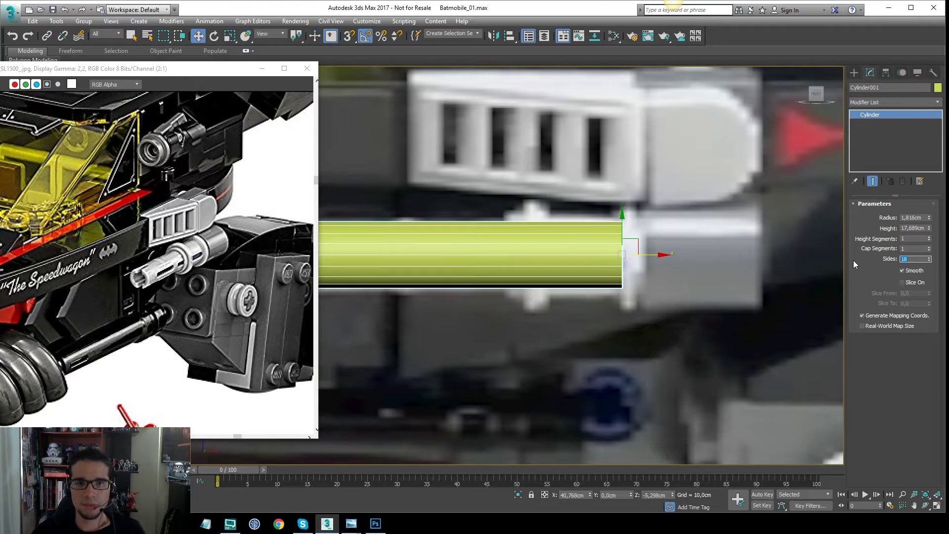
# - Make the barrel cylinder see-through and compare it with the cannon in the front view
pyautogui.moveTo(567, 290); pyautogui.dragTo(659, 268, button='middle')
pyautogui.scroll(-2, 659, 268)
pyautogui.keyDown('alt'); pyautogui.moveTo(595, 254); pyautogui.dragTo(589, 280, button='middle'); pyautogui.keyUp('alt')
pyautogui.press('f')
pyautogui.scroll(3, 589, 280)
pyautogui.scroll(4, 590, 281)
pyautogui.scroll(6, 624, 271)
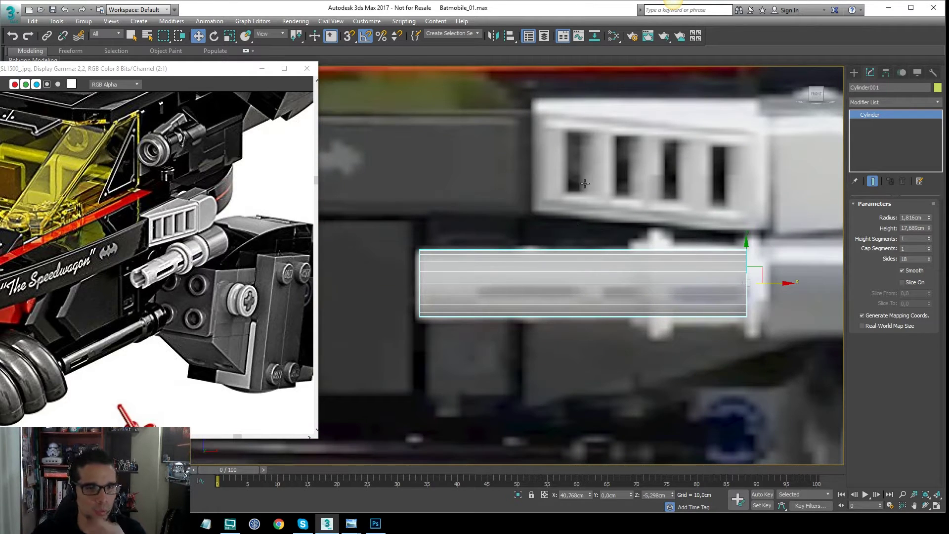
pyautogui.scroll(-3, 640, 218)
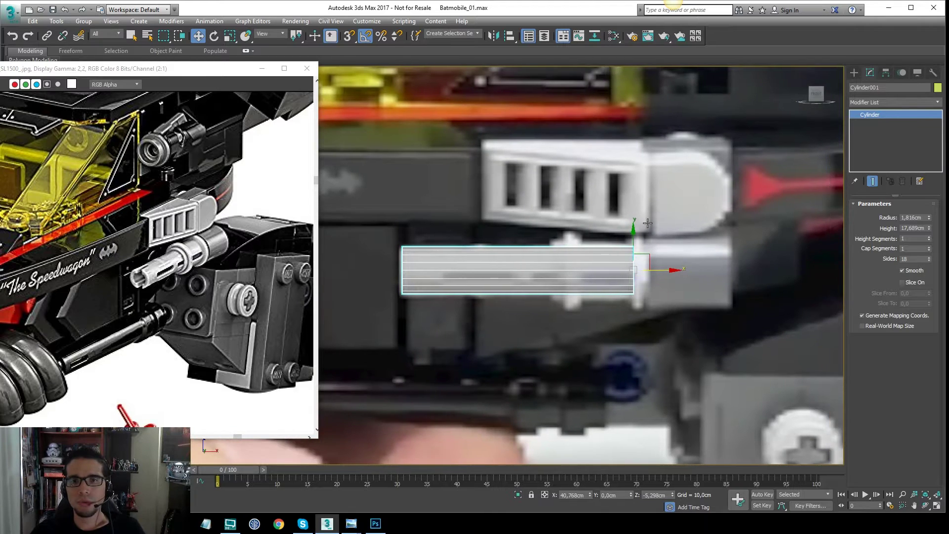
pyautogui.scroll(2, 616, 248)
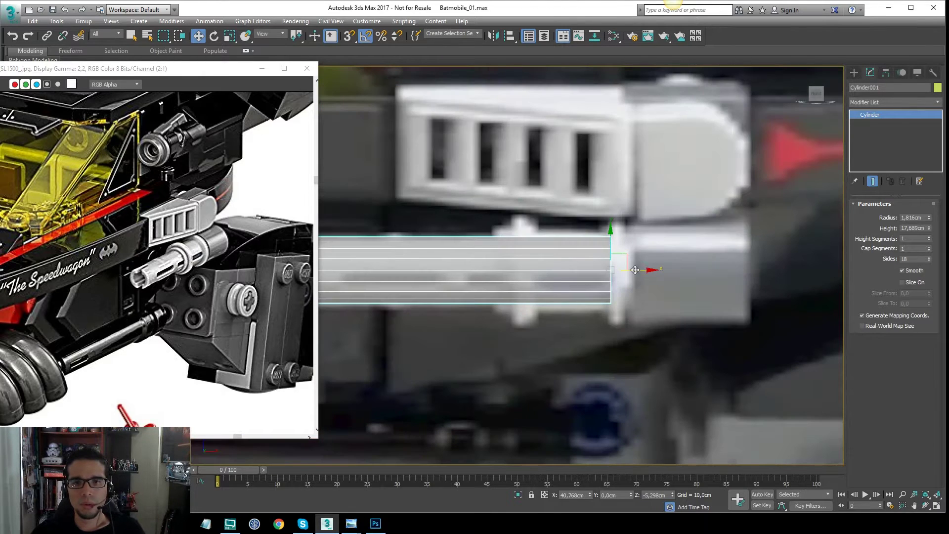
# - Copy the barrel cylinder onto the cannon's thick rear section, with a height of about 7.075 cm and a radius of about 2.797 cm
pyautogui.keyDown('shift'); pyautogui.moveTo(636, 269); pyautogui.dragTo(776, 269); pyautogui.keyUp('shift')
pyautogui.click(473, 305)
pyautogui.moveTo(929, 228); pyautogui.dragTo(921, 256)
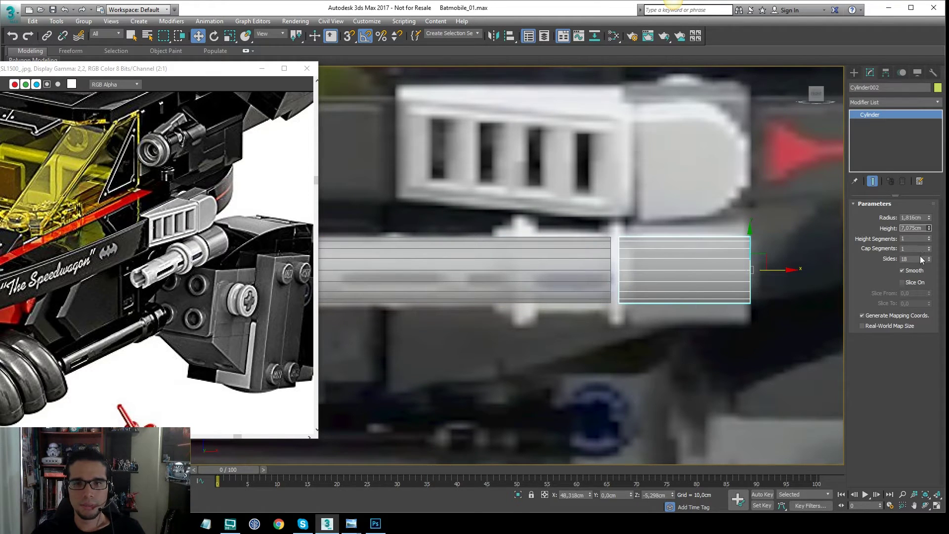
pyautogui.moveTo(930, 218); pyautogui.dragTo(937, 186)
pyautogui.moveTo(633, 251)
pyautogui.mouseDown(button='middle')
pyautogui.moveTo(646, 238)
pyautogui.moveTo(687, 257)
pyautogui.mouseUp(button='middle')
# - Turn off the see-through display on both cannon cylinders
pyautogui.hotkey('alt', 'x')
pyautogui.click(582, 268)
pyautogui.hotkey('alt', 'x')
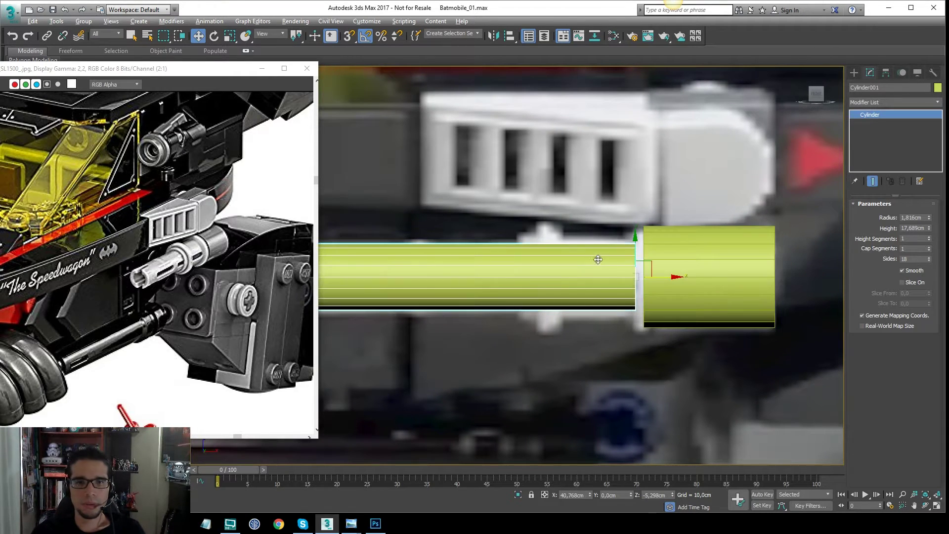
# - Copy the rear cylinder forward as a see-through thin ring at its front end, about 3.049 cm in radius and 0.495 cm high
pyautogui.click(702, 258)
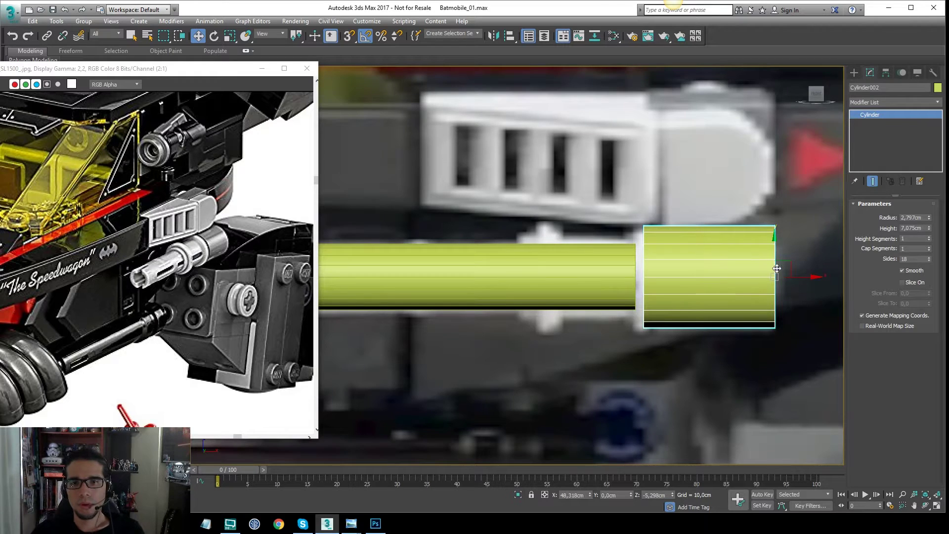
pyautogui.moveTo(774, 271); pyautogui.dragTo(777, 271, button='middle')
pyautogui.moveTo(807, 279)
pyautogui.keyDown('shift'); pyautogui.mouseDown()
pyautogui.moveTo(665, 267)
pyautogui.moveTo(684, 262)
pyautogui.mouseUp(); pyautogui.keyUp('shift')
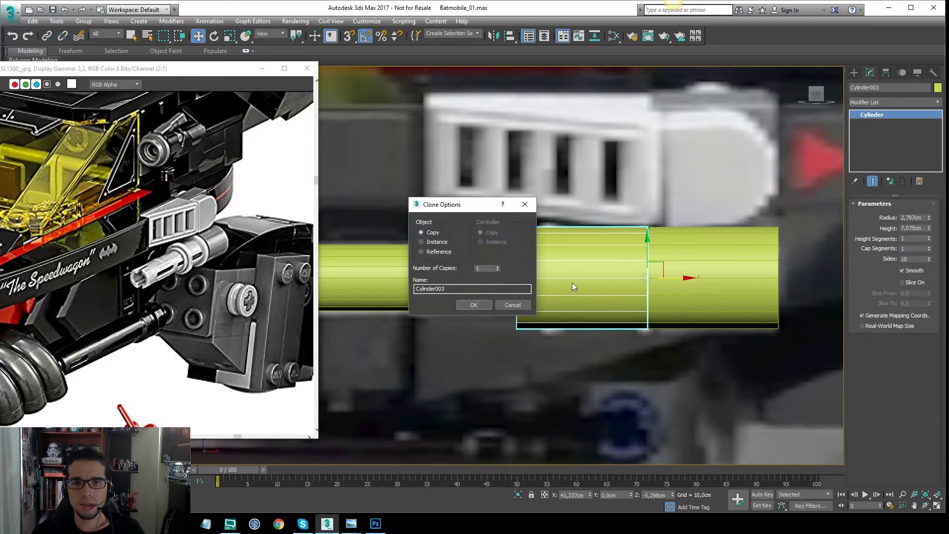
pyautogui.click(493, 303)
pyautogui.hotkey('alt', 'x')
pyautogui.moveTo(929, 218); pyautogui.dragTo(930, 282)
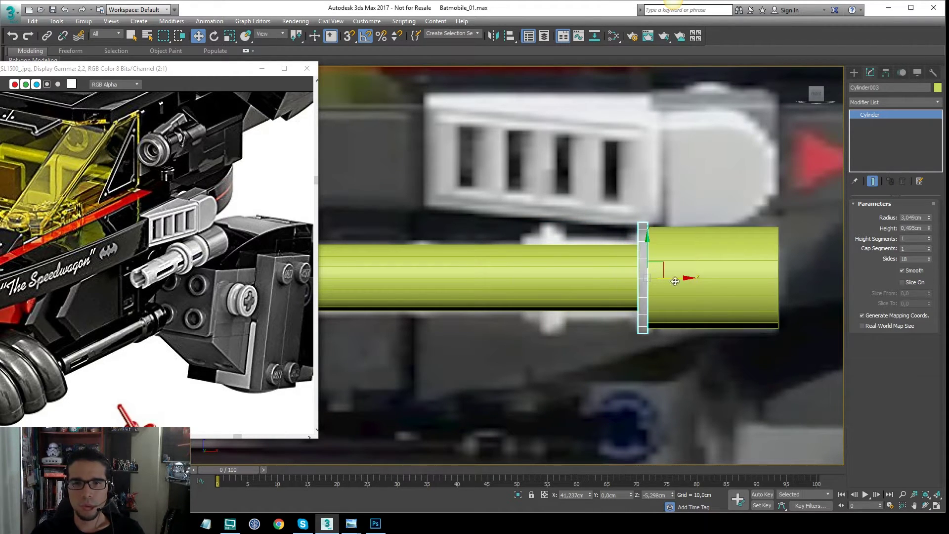
# - Copy the ring forward as the cannon's middle section, with a radius of about 2.256 cm and a height of about 6.203 cm
pyautogui.moveTo(693, 279); pyautogui.dragTo(712, 282, button='middle')
pyautogui.moveTo(707, 279)
pyautogui.mouseDown()
pyautogui.moveTo(684, 276)
pyautogui.moveTo(693, 277)
pyautogui.mouseUp()
pyautogui.click(473, 302)
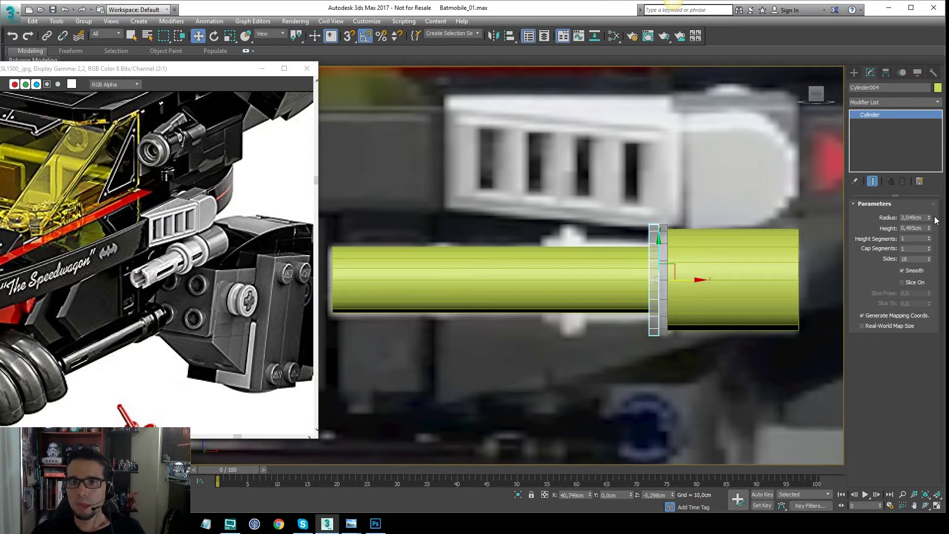
pyautogui.moveTo(931, 221); pyautogui.dragTo(930, 187)
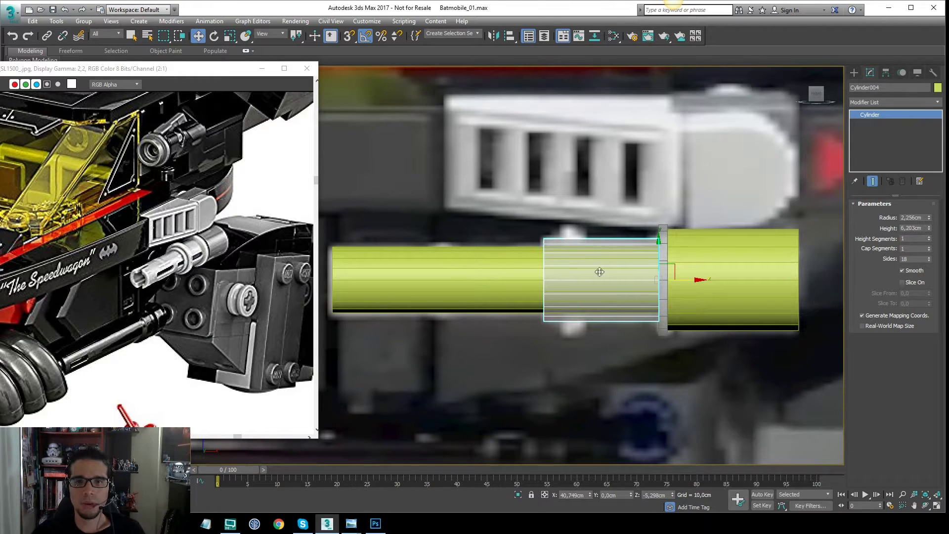
# - Move the barrel cylinder forward to start at the middle section's front end and shorten it to match the reference
pyautogui.click(512, 265)
pyautogui.moveTo(582, 267); pyautogui.dragTo(692, 274, button='middle')
pyautogui.moveTo(805, 286); pyautogui.dragTo(690, 272)
pyautogui.moveTo(933, 230); pyautogui.dragTo(933, 252)
# - Copy the thin ring onto the front part of the middle section and reduce the copy's radius
pyautogui.click(772, 284)
pyautogui.moveTo(804, 284); pyautogui.dragTo(725, 279)
pyautogui.click(474, 304)
pyautogui.scroll(4, 714, 301)
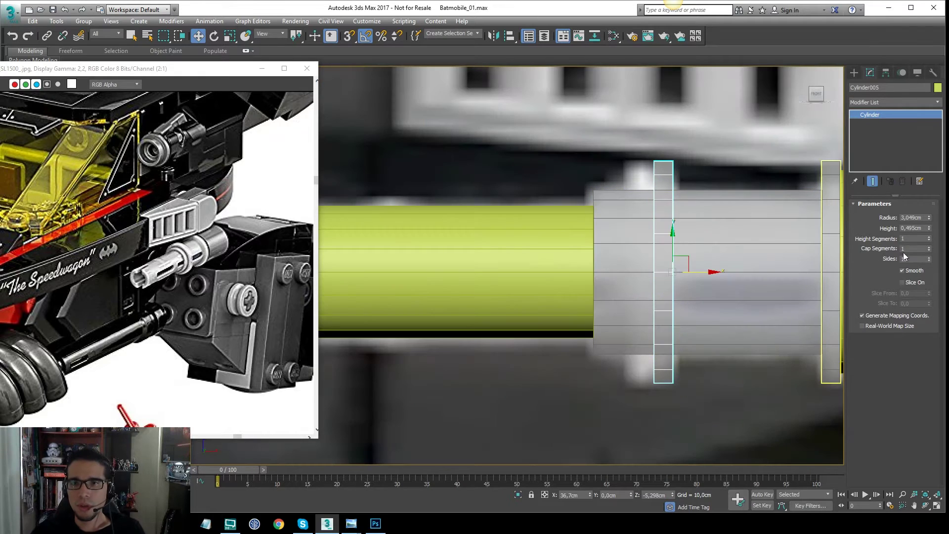
pyautogui.moveTo(929, 218); pyautogui.dragTo(929, 240)
# - Copy the reduced ring slightly forward and size the copy to about 3.079 cm radius and 0.725 cm height
pyautogui.keyDown('shift'); pyautogui.moveTo(708, 272); pyautogui.dragTo(690, 273); pyautogui.keyUp('shift')
pyautogui.click(473, 304)
pyautogui.moveTo(929, 221); pyautogui.dragTo(930, 213)
pyautogui.scroll(-5, 647, 238)
pyautogui.scroll(-3, 647, 239)
pyautogui.scroll(5, 648, 183)
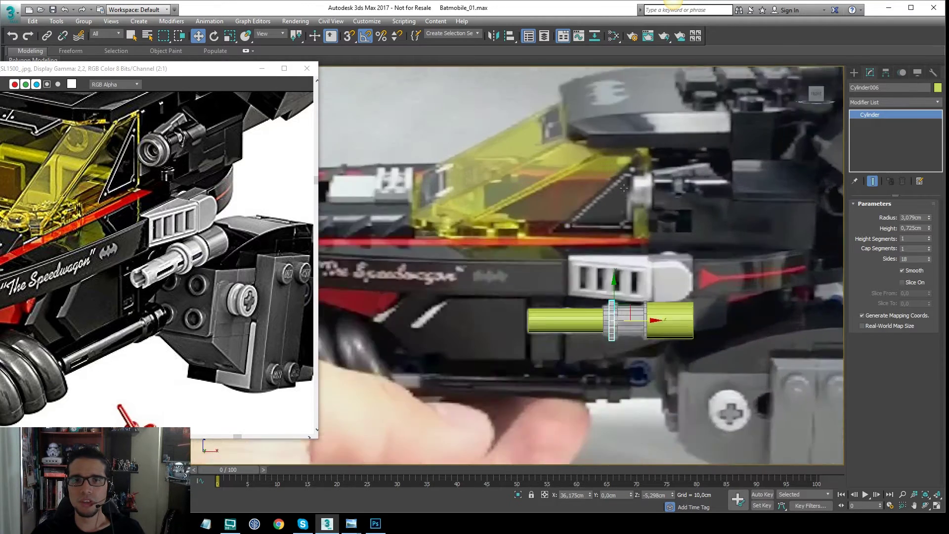
# - Lower the floating reference image window and examine the front-view reference picture around the cannon and cockpit
pyautogui.scroll(-4, 629, 189)
pyautogui.moveTo(643, 176); pyautogui.dragTo(605, 191, button='middle')
pyautogui.scroll(2, 626, 182)
pyautogui.moveTo(203, 71); pyautogui.dragTo(195, 101)
pyautogui.moveTo(587, 211); pyautogui.dragTo(566, 212, button='middle')
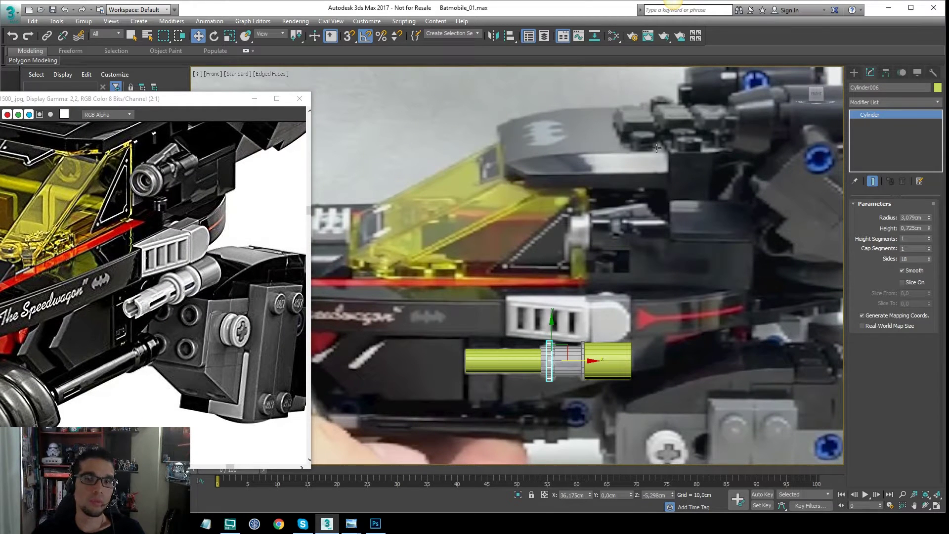
pyautogui.moveTo(628, 169); pyautogui.dragTo(598, 131, button='middle')
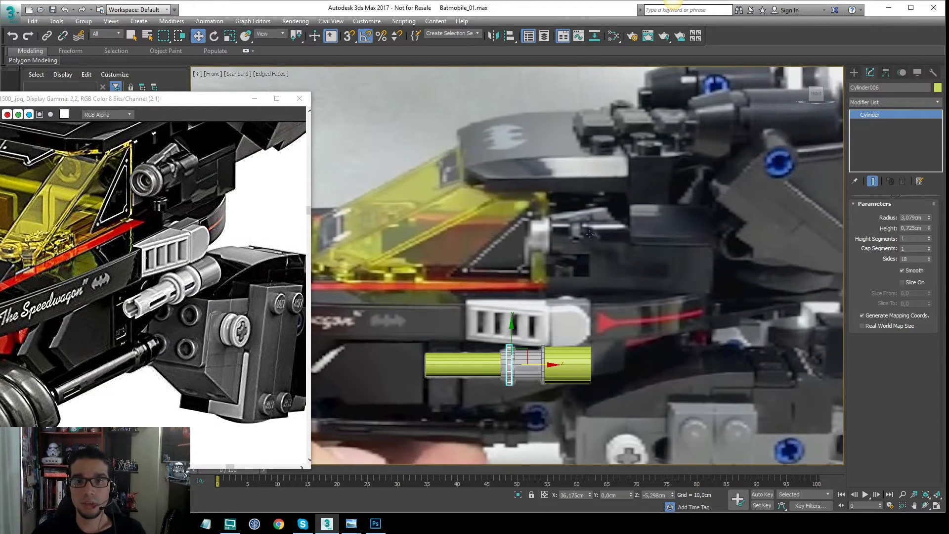
pyautogui.moveTo(599, 223); pyautogui.dragTo(602, 198, button='middle')
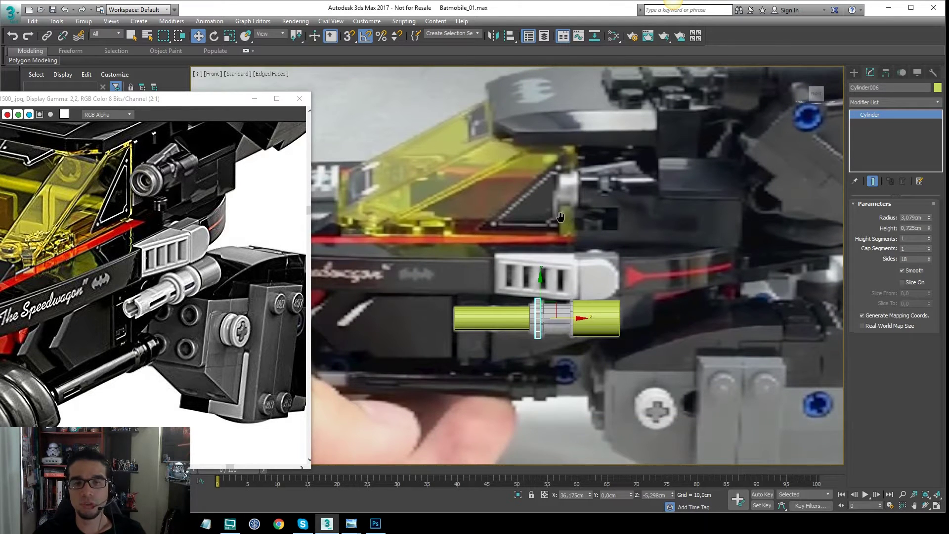
pyautogui.moveTo(357, 136); pyautogui.dragTo(374, 161, button='middle')
# - Set the maximum texture map display resolution to 2048 pixels in the viewport configuration and apply it
pyautogui.click(210, 74)
pyautogui.click(197, 74)
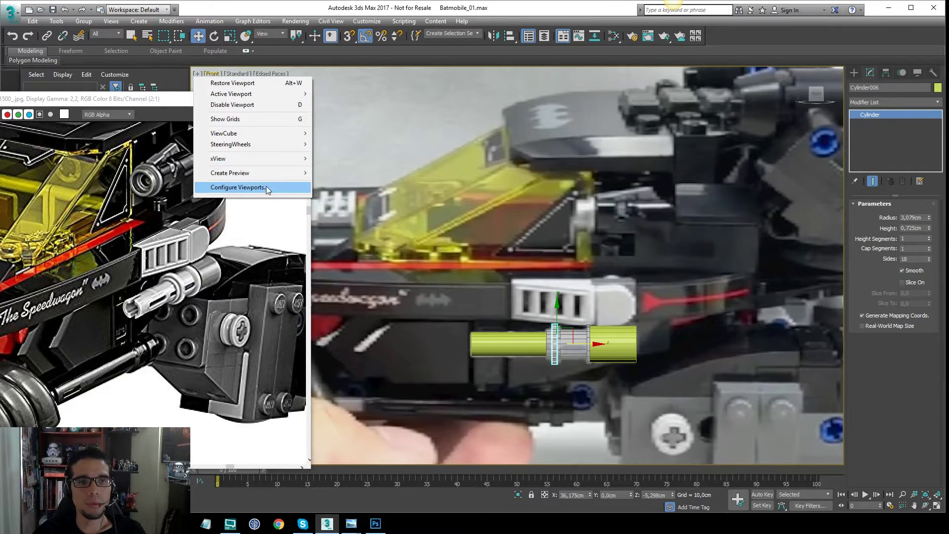
pyautogui.click(198, 74)
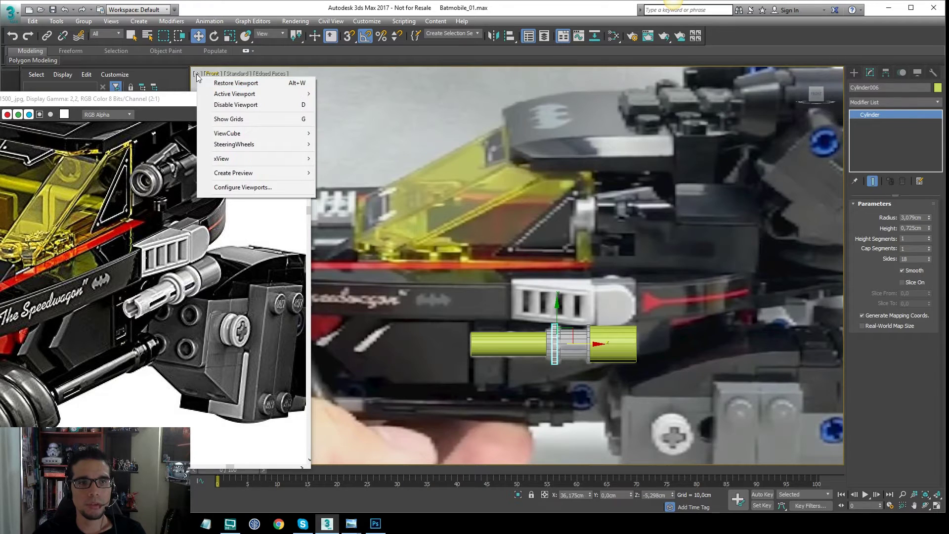
pyautogui.click(256, 188)
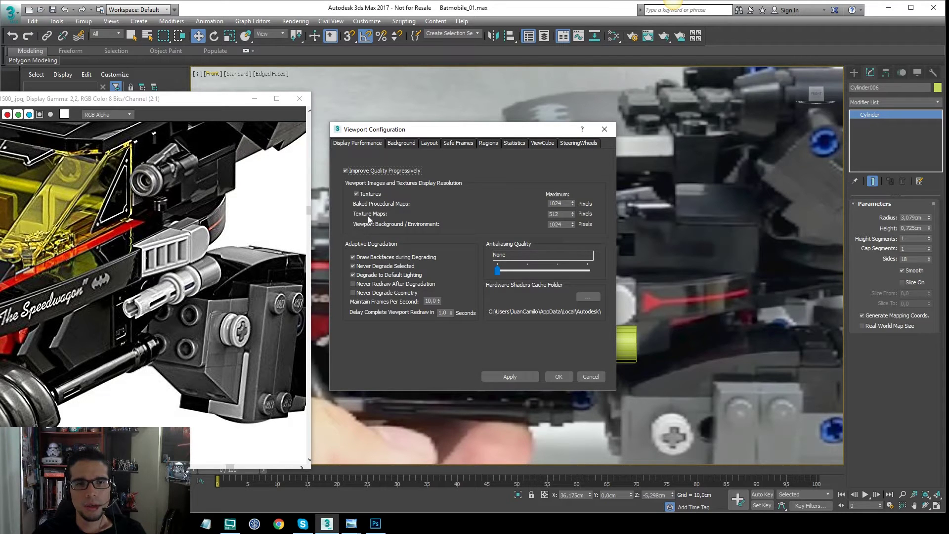
pyautogui.doubleClick(568, 214)
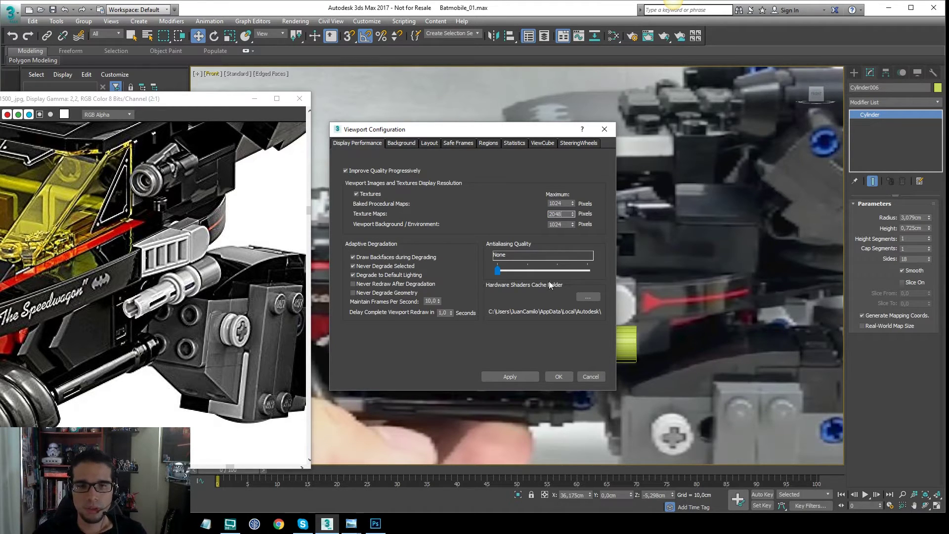
pyautogui.click(501, 380)
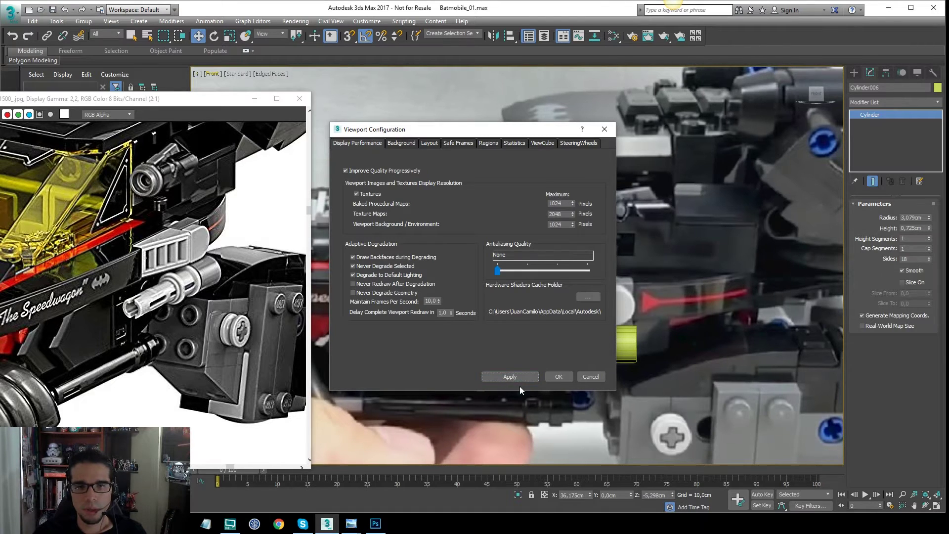
pyautogui.click(555, 377)
# - Check the sharpness of the front-view reference image around the cannon, both close up and from farther away
pyautogui.scroll(8, 650, 175)
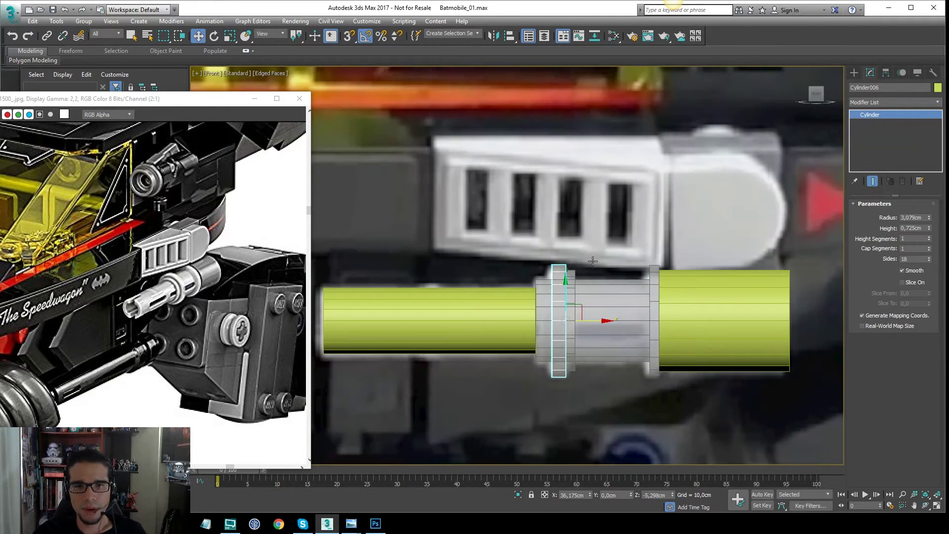
pyautogui.scroll(-6, 638, 257)
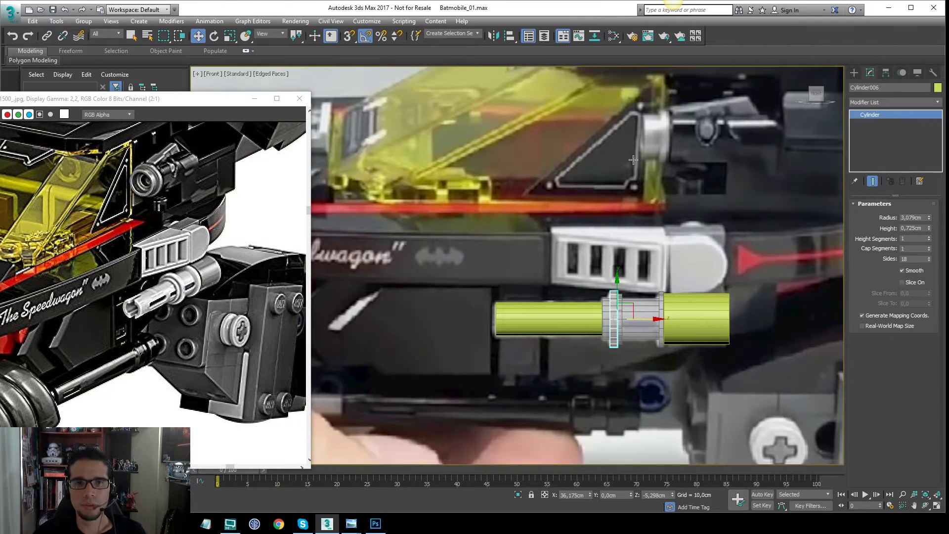
pyautogui.scroll(2, 621, 221)
pyautogui.moveTo(637, 203); pyautogui.dragTo(599, 231, button='middle')
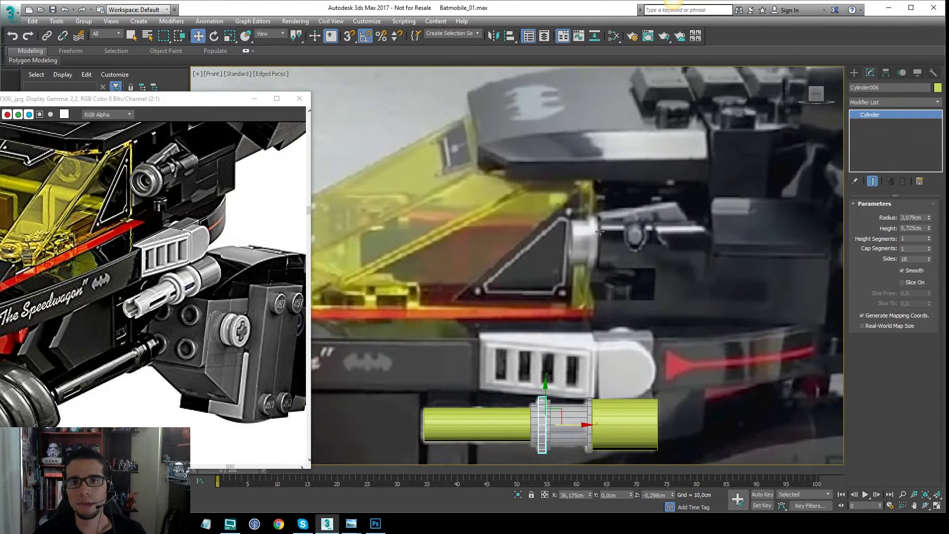
pyautogui.scroll(-7, 605, 219)
pyautogui.scroll(4, 647, 231)
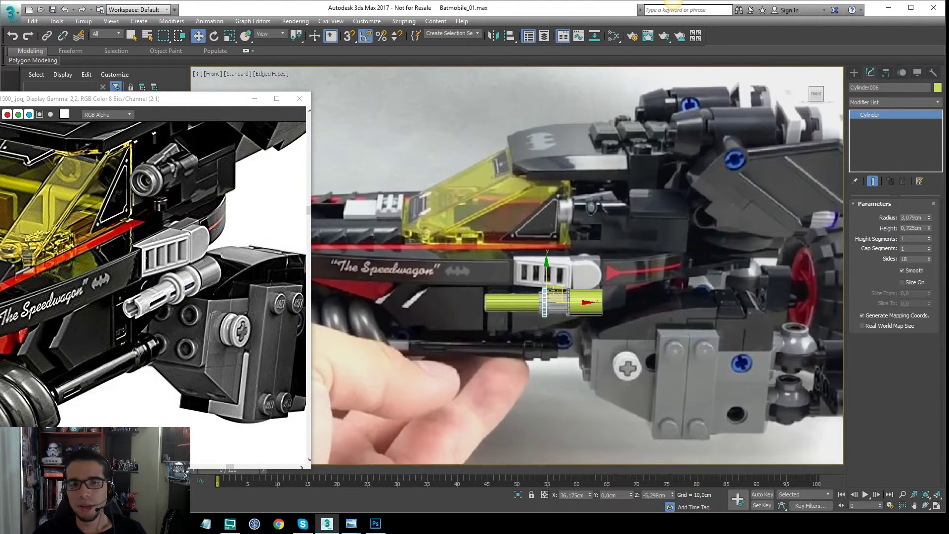
pyautogui.scroll(5, 647, 231)
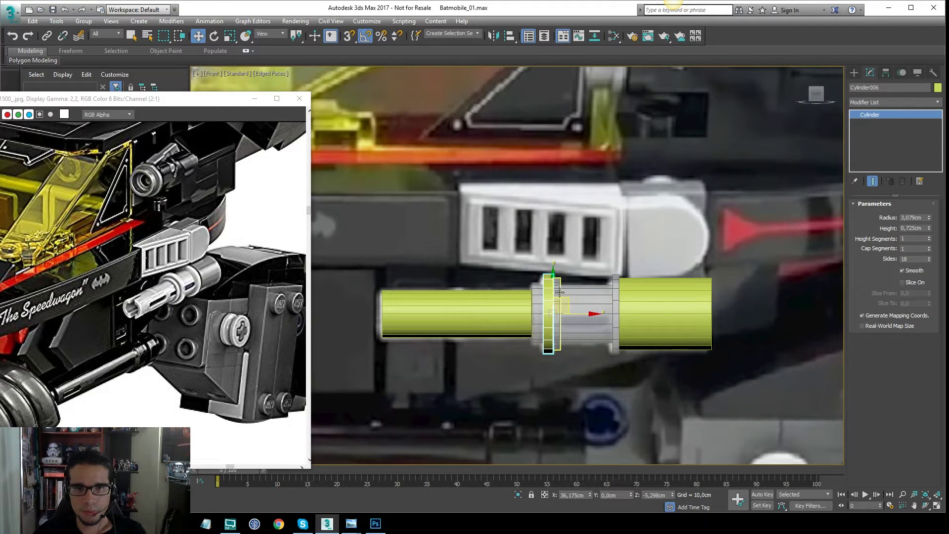
# - Turn off edged faces and inspect the assembled cannon from an angle before returning to the front view
pyautogui.click(608, 296)
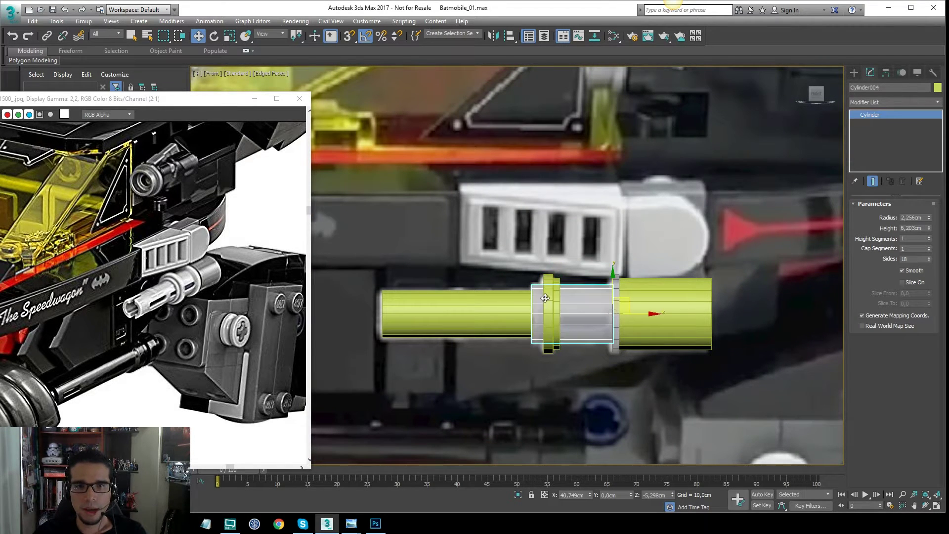
pyautogui.click(615, 295)
pyautogui.moveTo(614, 295)
pyautogui.keyDown('alt'); pyautogui.mouseDown(button='middle')
pyautogui.moveTo(621, 242)
pyautogui.moveTo(624, 271)
pyautogui.moveTo(660, 244)
pyautogui.moveTo(627, 243)
pyautogui.mouseUp(button='middle'); pyautogui.keyUp('alt')
pyautogui.press('F4')
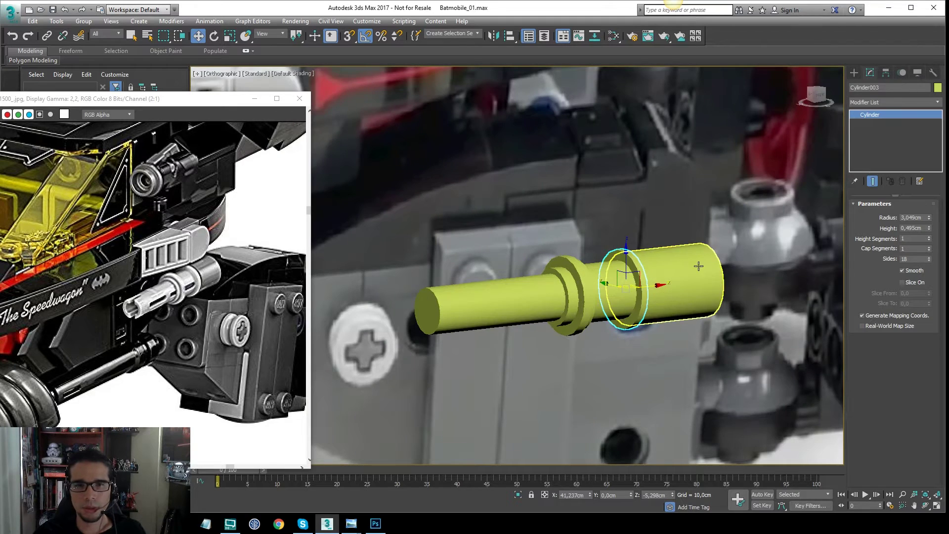
pyautogui.press('f')
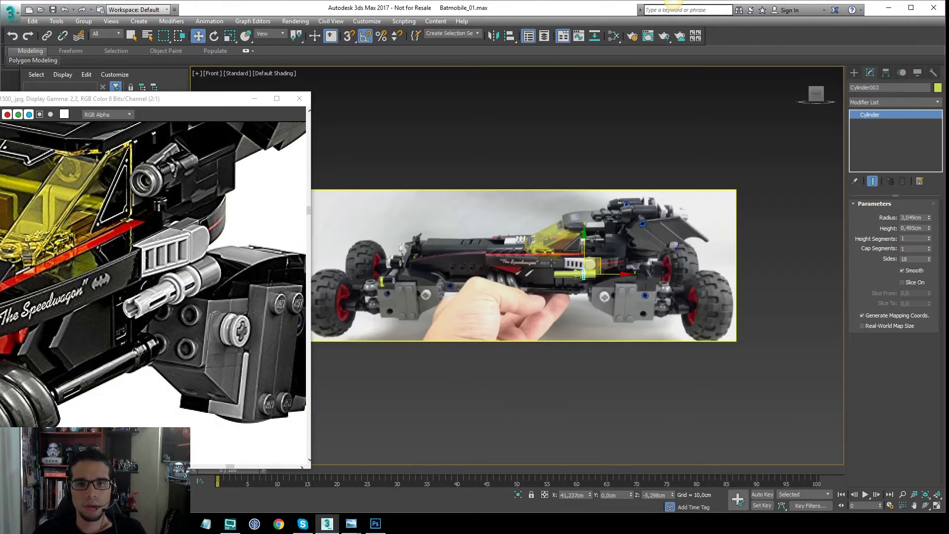
# - Select the barrel cylinder and compare it with an enlarged view of the slotted barrel in the floating reference image
pyautogui.scroll(8, 568, 263)
pyautogui.moveTo(632, 282); pyautogui.dragTo(612, 274, button='middle')
pyautogui.moveTo(548, 233); pyautogui.dragTo(611, 219, button='middle')
pyautogui.click(537, 298)
pyautogui.moveTo(500, 278); pyautogui.dragTo(543, 289, button='middle')
pyautogui.scroll(2, 144, 295)
pyautogui.moveTo(162, 307); pyautogui.dragTo(98, 313, button='middle')
pyautogui.scroll(-1, 136, 298)
pyautogui.moveTo(649, 270); pyautogui.dragTo(613, 267, button='middle')
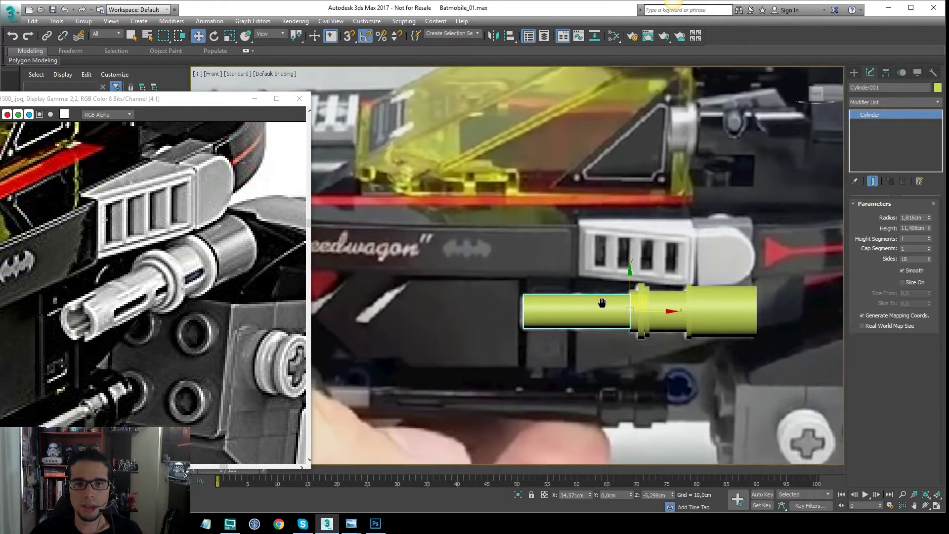
# - Create a thin box lengthwise over the front part of the barrel in the top view
pyautogui.press('t')
pyautogui.press('z')
pyautogui.scroll(-3, 596, 239)
pyautogui.press('F3')
pyautogui.scroll(2, 650, 198)
pyautogui.click(855, 72)
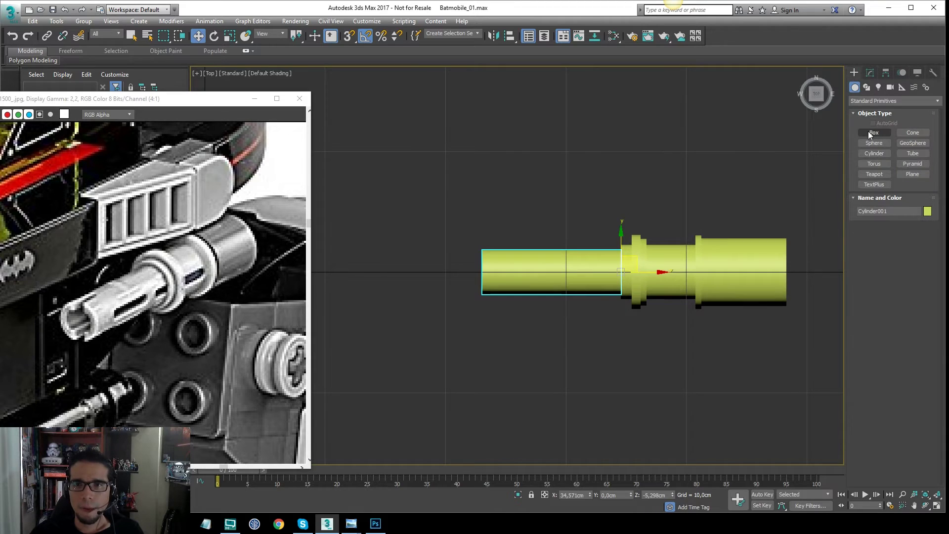
pyautogui.click(875, 133)
pyautogui.moveTo(465, 264); pyautogui.dragTo(584, 276)
# - Centre the box on the barrel's axis in the top view, overlapping the barrel's front end
pyautogui.press('w')
pyautogui.keyDown('alt'); pyautogui.moveTo(587, 257); pyautogui.dragTo(583, 229, button='middle'); pyautogui.keyUp('alt')
pyautogui.press('t')
pyautogui.scroll(5, 570, 242)
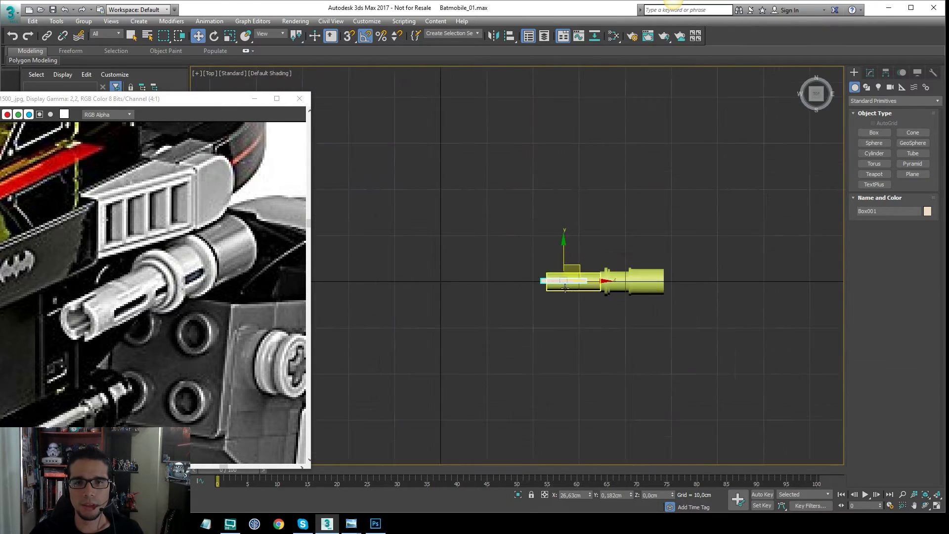
pyautogui.moveTo(515, 267); pyautogui.dragTo(514, 237)
pyautogui.scroll(-3, 618, 267)
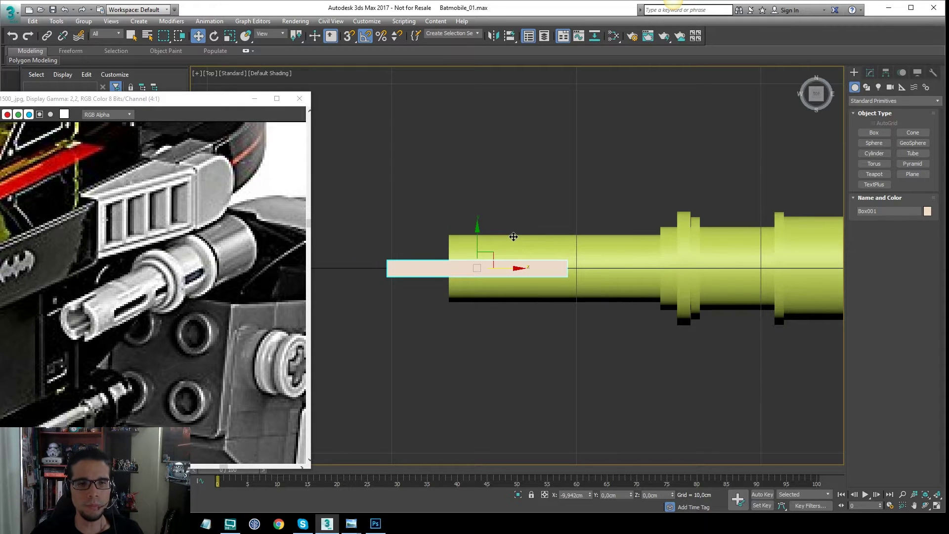
# - Lower the box in the front view to span the barrel's full height and make it see-through
pyautogui.press('f')
pyautogui.scroll(3, 502, 292)
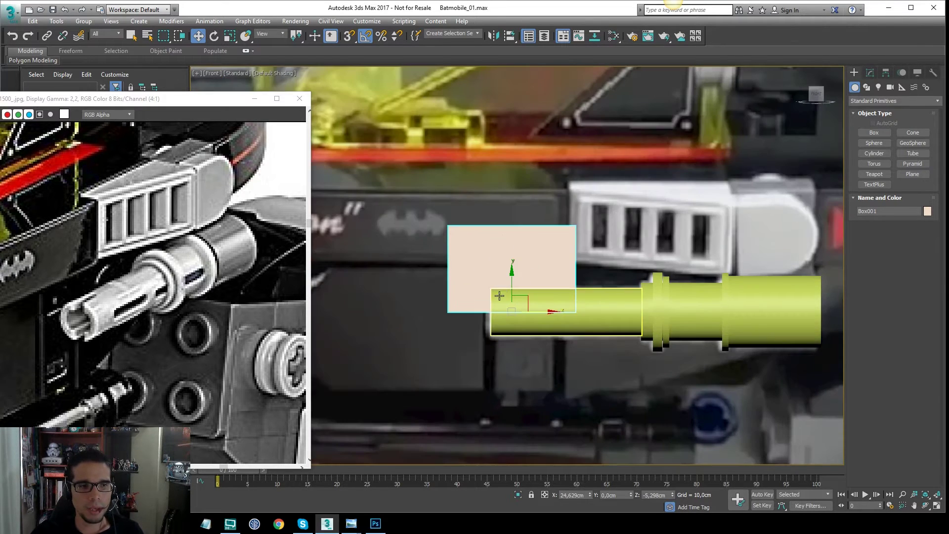
pyautogui.moveTo(511, 275); pyautogui.dragTo(510, 311)
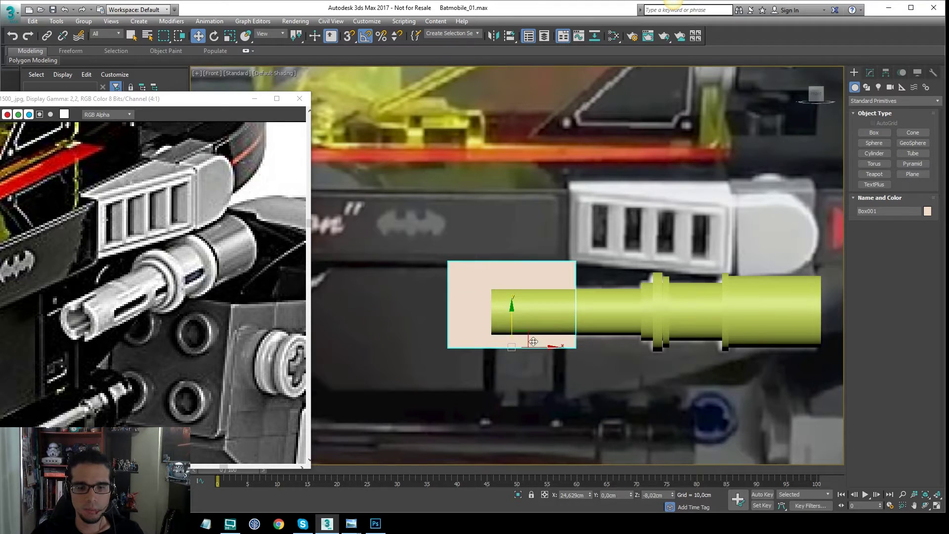
pyautogui.hotkey('alt', 'x')
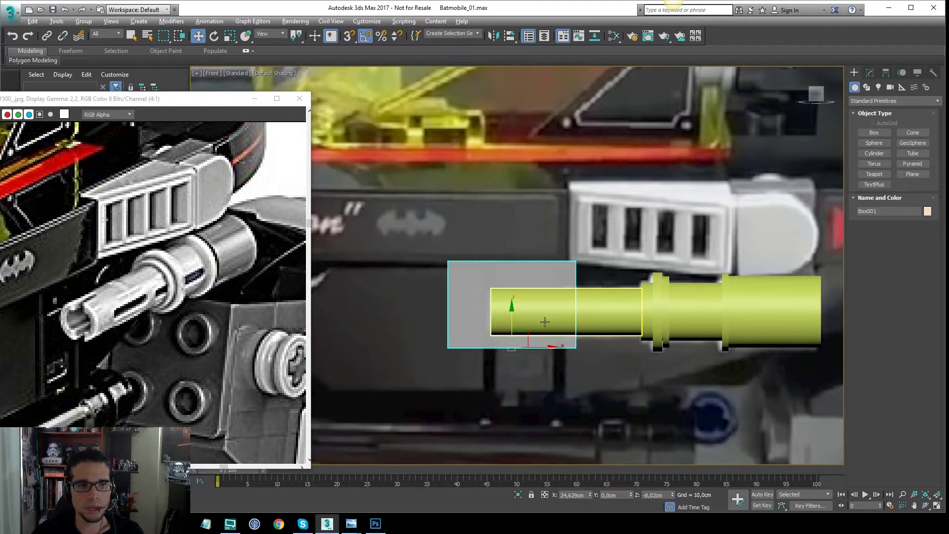
# - Make the barrel see-through and shift the box forward so it overlaps only the barrel's tip, matching the reference
pyautogui.moveTo(543, 347); pyautogui.dragTo(495, 343)
pyautogui.click(560, 323)
pyautogui.hotkey('alt', 'x')
pyautogui.click(487, 341)
pyautogui.moveTo(455, 308); pyautogui.dragTo(456, 313)
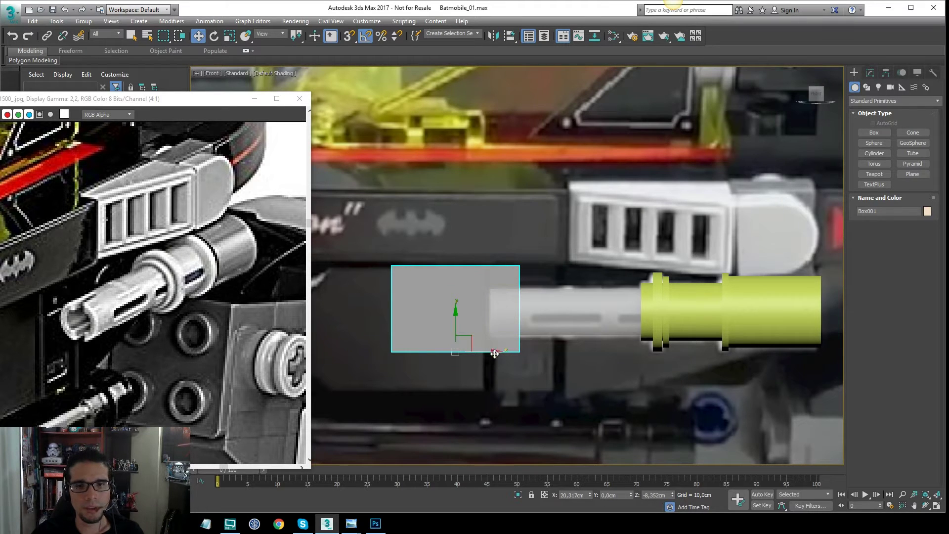
pyautogui.moveTo(492, 351); pyautogui.dragTo(489, 351)
# - Restore the barrel's opaque display and turn on edged faces in an angled view of its front end
pyautogui.click(563, 309)
pyautogui.keyDown('alt'); pyautogui.moveTo(511, 287); pyautogui.dragTo(793, 173, button='middle'); pyautogui.keyUp('alt')
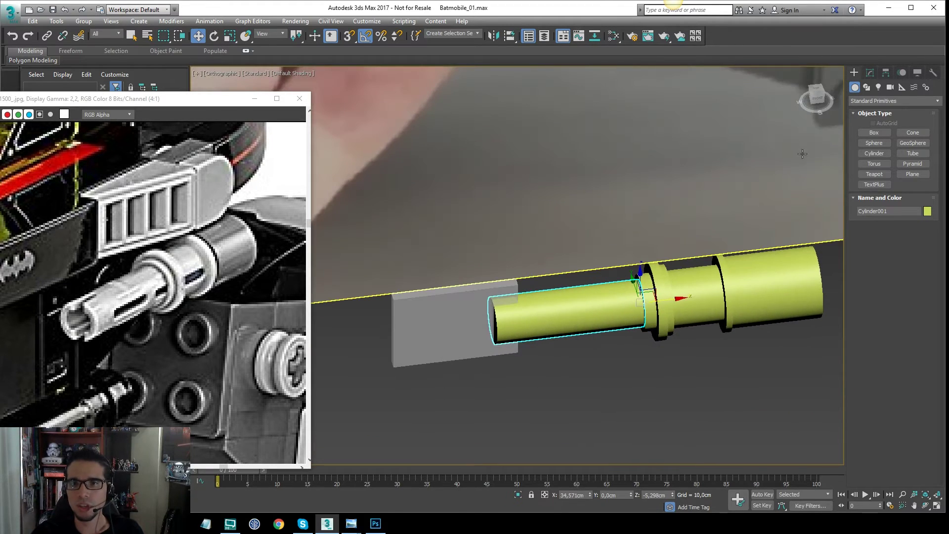
pyautogui.press('F4')
pyautogui.moveTo(541, 300); pyautogui.dragTo(633, 281, button='middle')
pyautogui.scroll(4, 564, 289)
# - Set the barrel cylinder's number of sides to 30
pyautogui.click(870, 73)
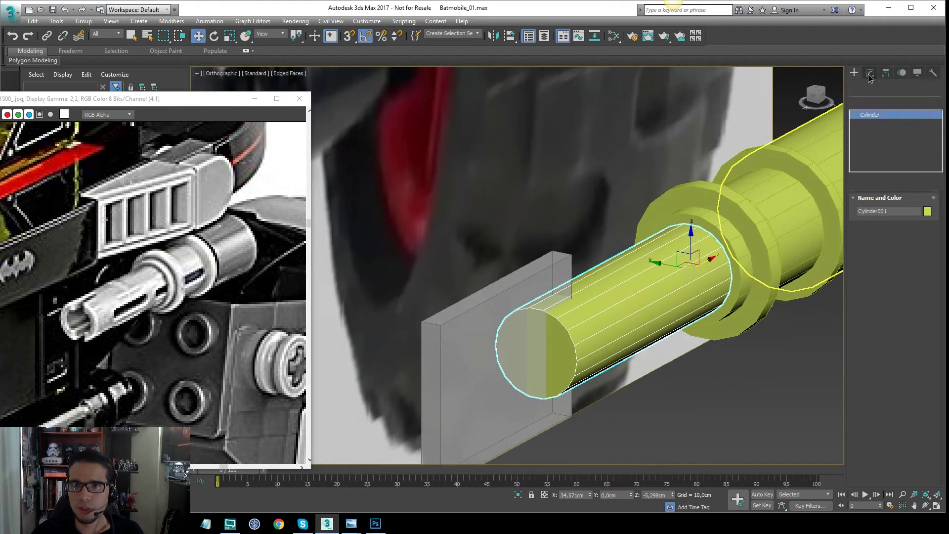
pyautogui.doubleClick(912, 259)
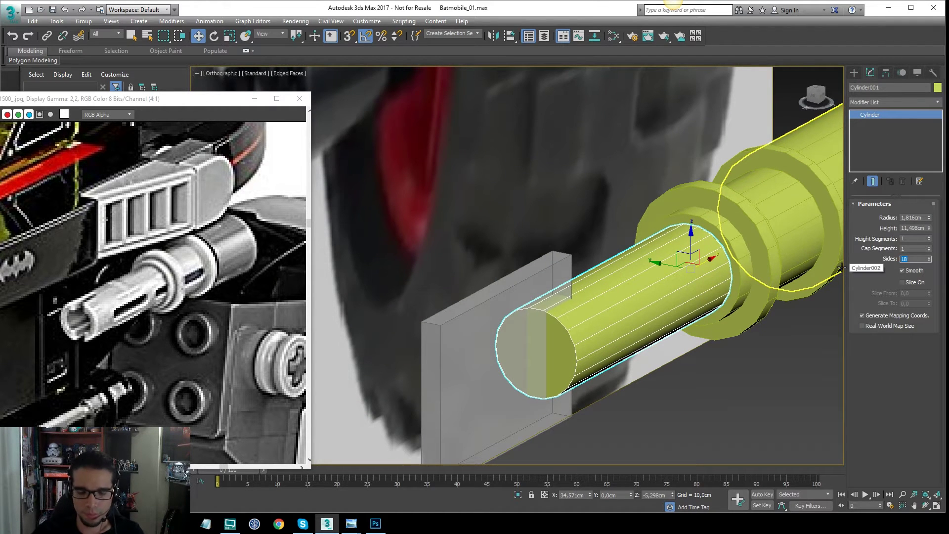
pyautogui.write('30')
pyautogui.press('Return')
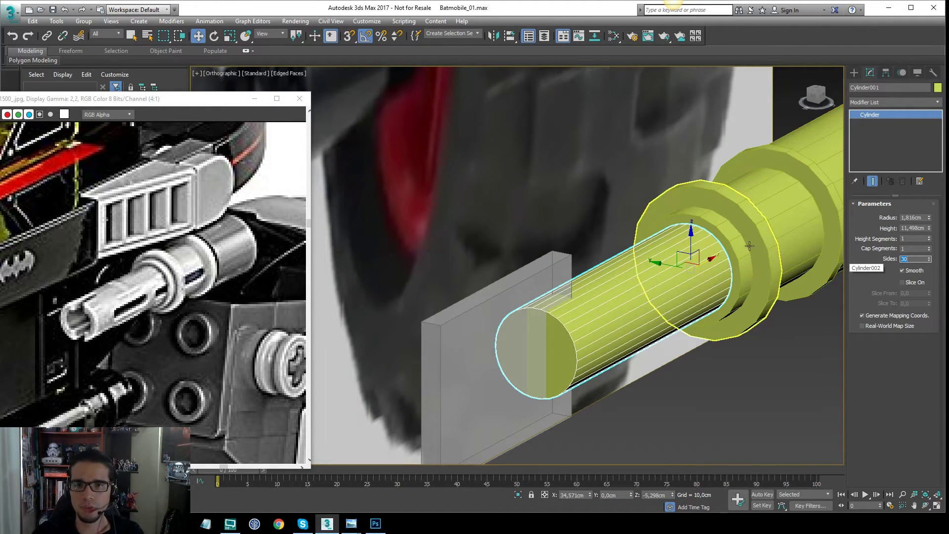
# - Set the sides of the large front ring and the cannon's middle section to 30 each
pyautogui.click(767, 251)
pyautogui.doubleClick(912, 259)
pyautogui.write('30')
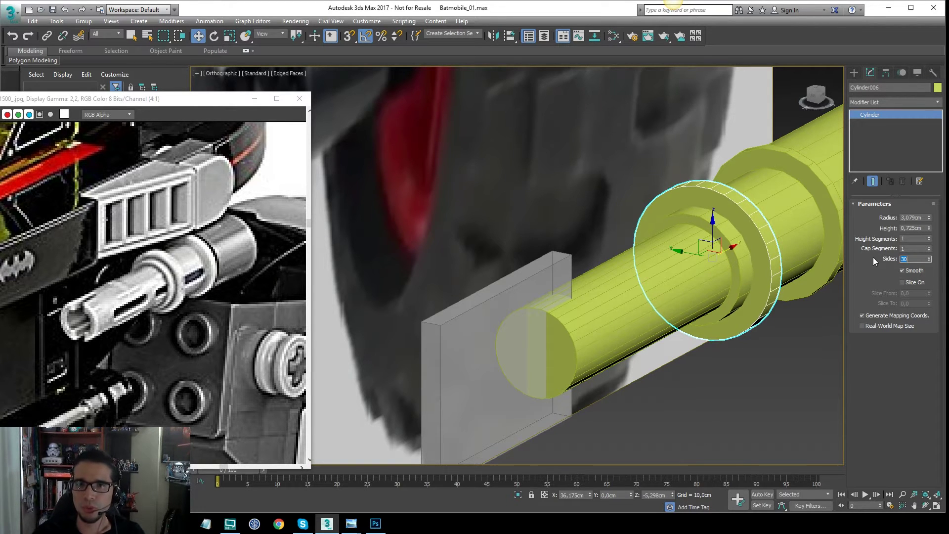
pyautogui.click(758, 267)
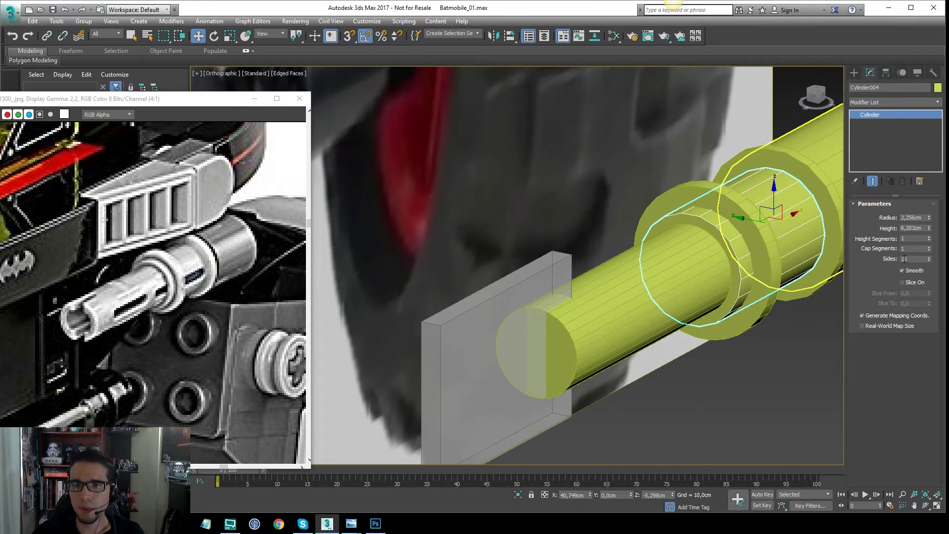
pyautogui.write('30')
pyautogui.press('Return')
# - Set the sides of the rear thin ring and the large rear cylinder to 30 each
pyautogui.moveTo(650, 198); pyautogui.dragTo(563, 209, button='middle')
pyautogui.click(750, 230)
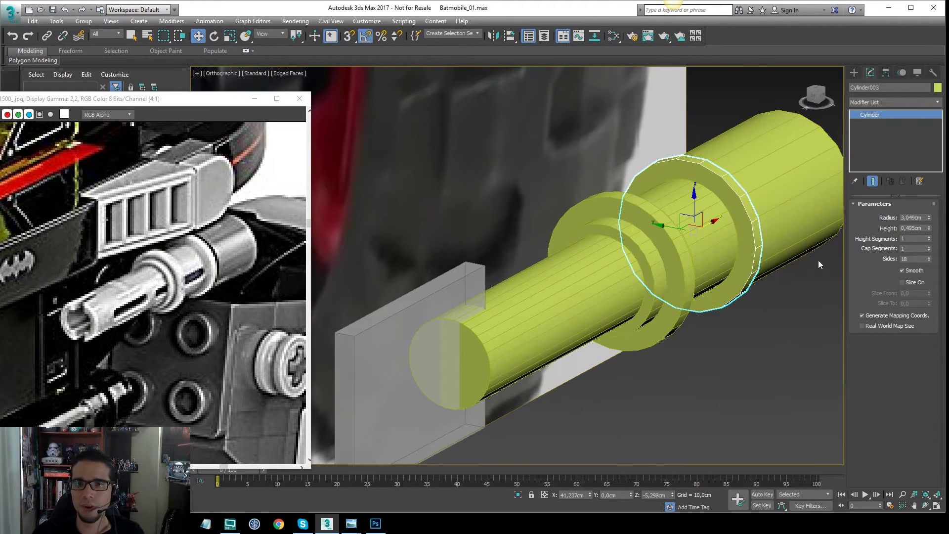
pyautogui.doubleClick(916, 258)
pyautogui.write('30')
pyautogui.press('Return')
pyautogui.click(796, 144)
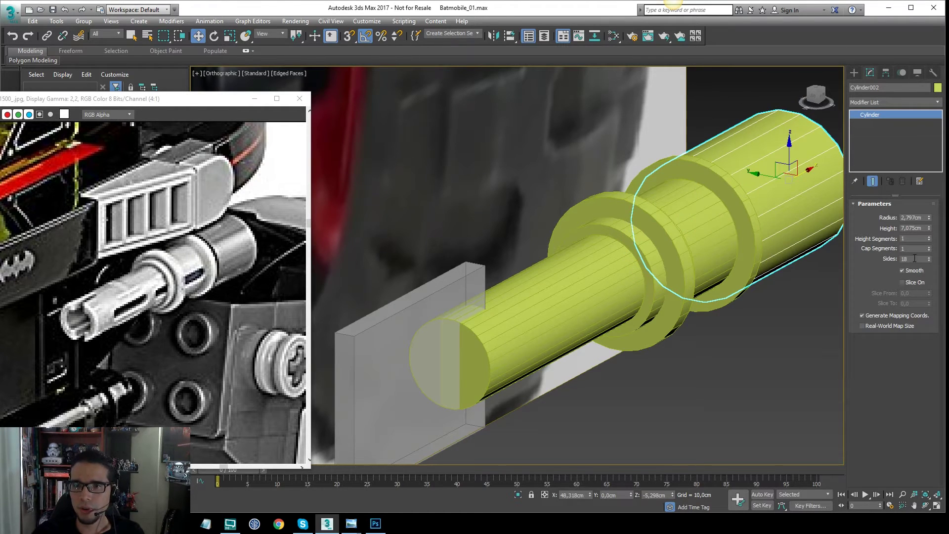
pyautogui.write('30')
pyautogui.press('Return')
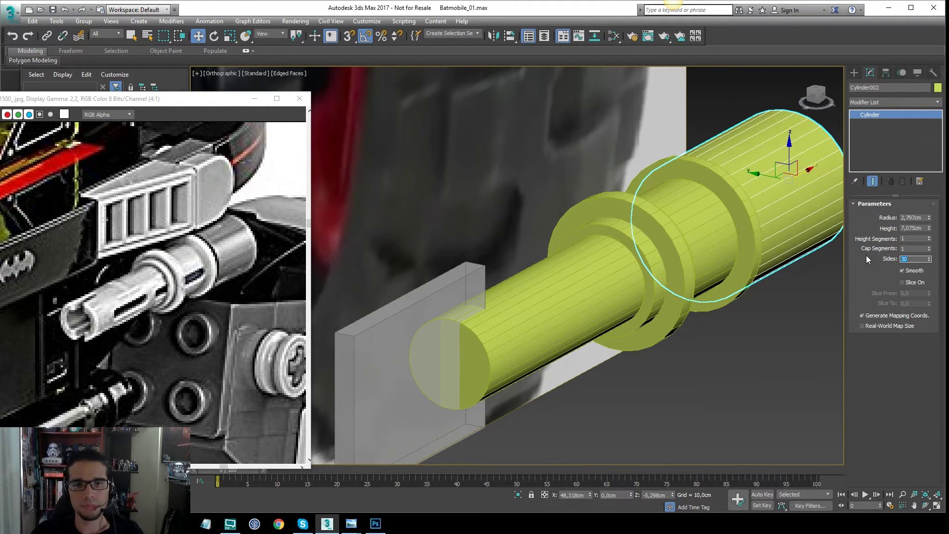
# - Subtract the box from the barrel cylinder with ProBoolean to cut the slot in the barrel's tip
pyautogui.moveTo(452, 289); pyautogui.dragTo(555, 246, button='middle')
pyautogui.click(505, 260)
pyautogui.click(635, 276)
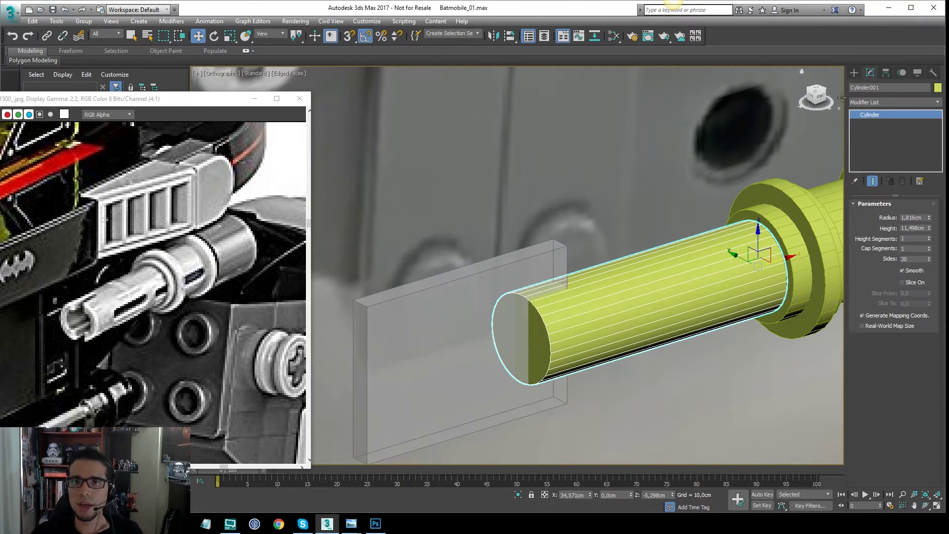
pyautogui.click(855, 73)
pyautogui.click(866, 101)
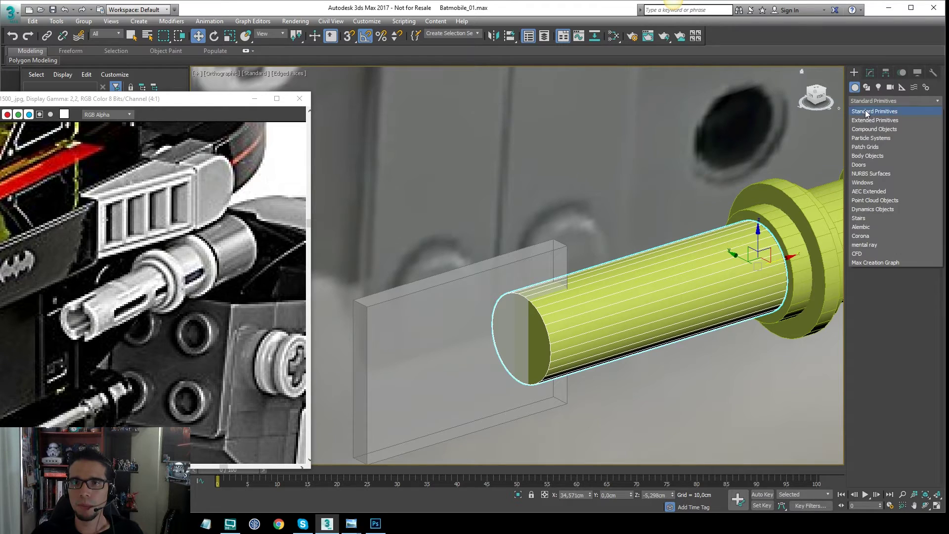
pyautogui.click(873, 129)
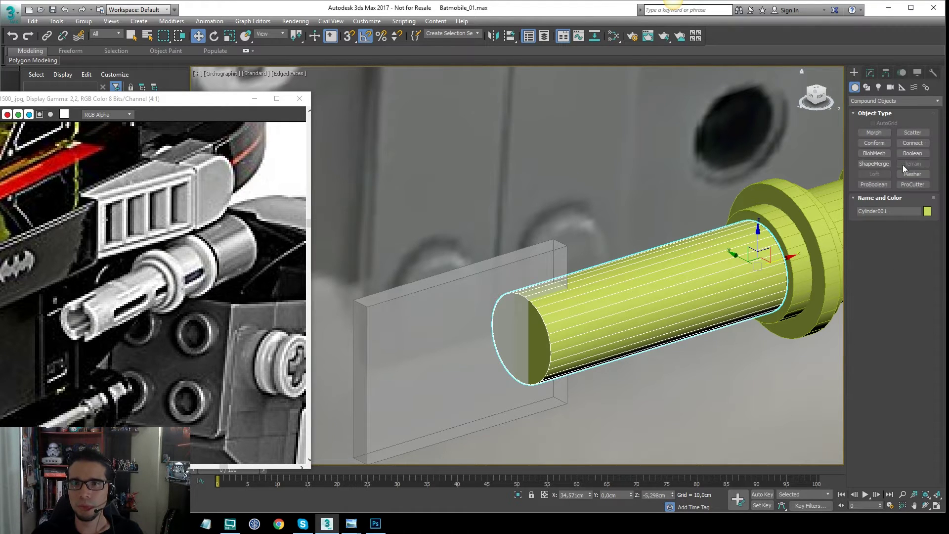
pyautogui.click(883, 185)
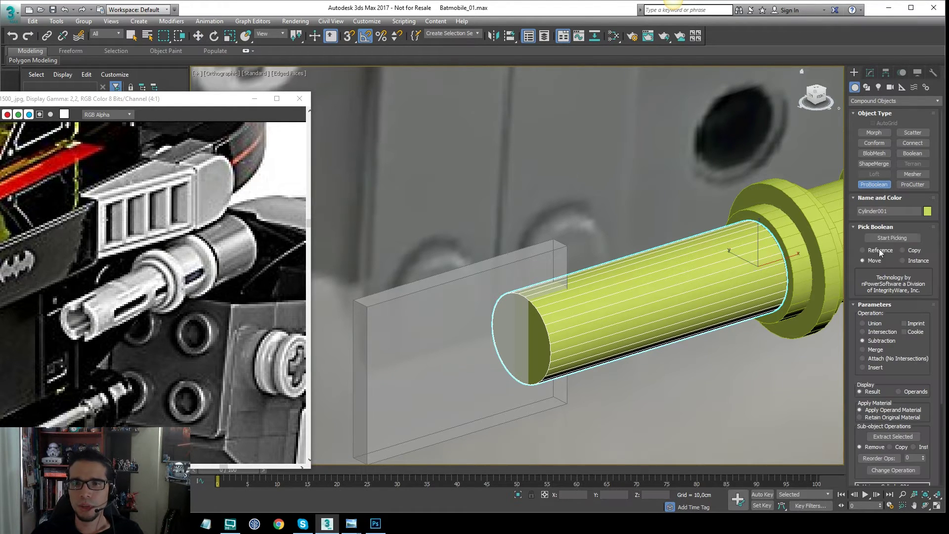
pyautogui.click(892, 238)
pyautogui.click(456, 313)
pyautogui.keyDown('alt'); pyautogui.moveTo(598, 244); pyautogui.dragTo(655, 236, button='middle'); pyautogui.keyUp('alt')
pyautogui.press('w')
# - Make the barrel see-through in a close front view so the reference's side slots can be traced
pyautogui.press('f')
pyautogui.scroll(10, 566, 273)
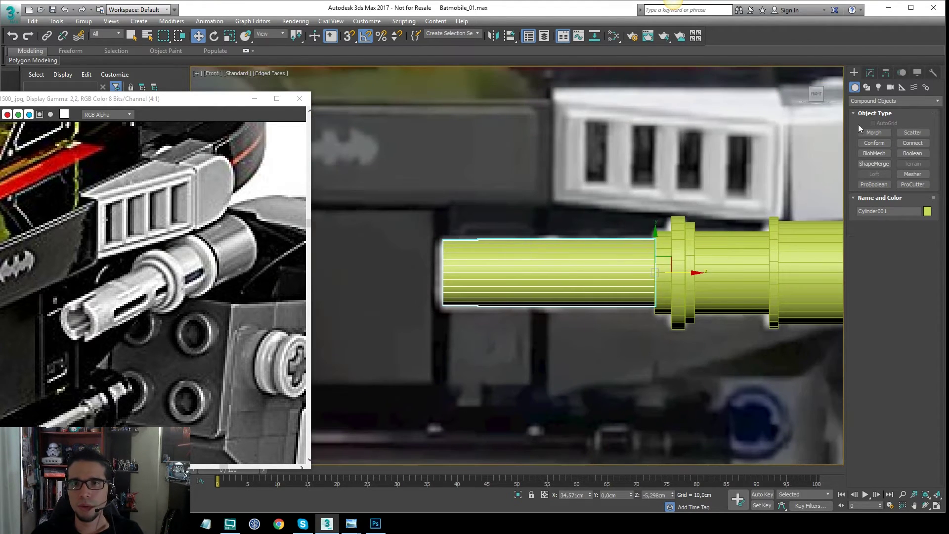
pyautogui.click(891, 101)
pyautogui.click(868, 109)
pyautogui.click(873, 133)
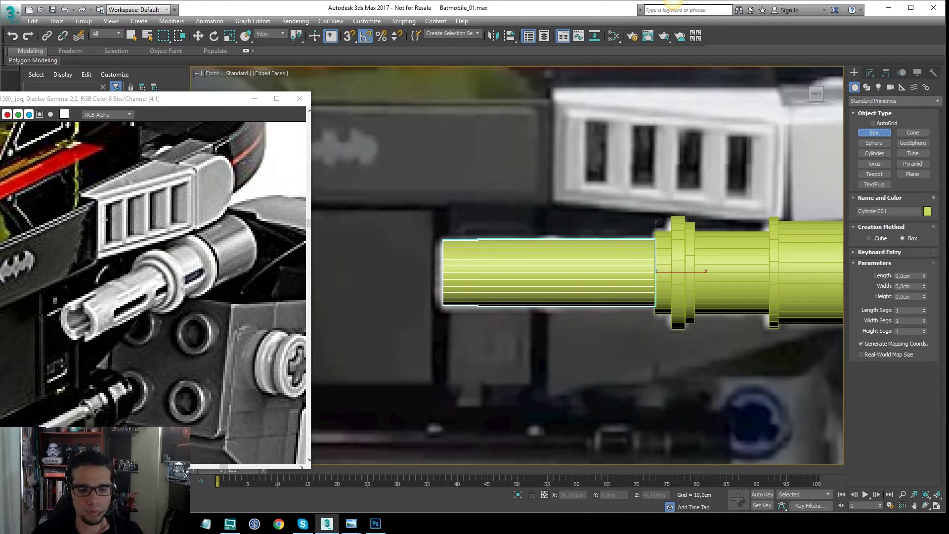
pyautogui.hotkey('alt', 'x')
pyautogui.scroll(4, 494, 277)
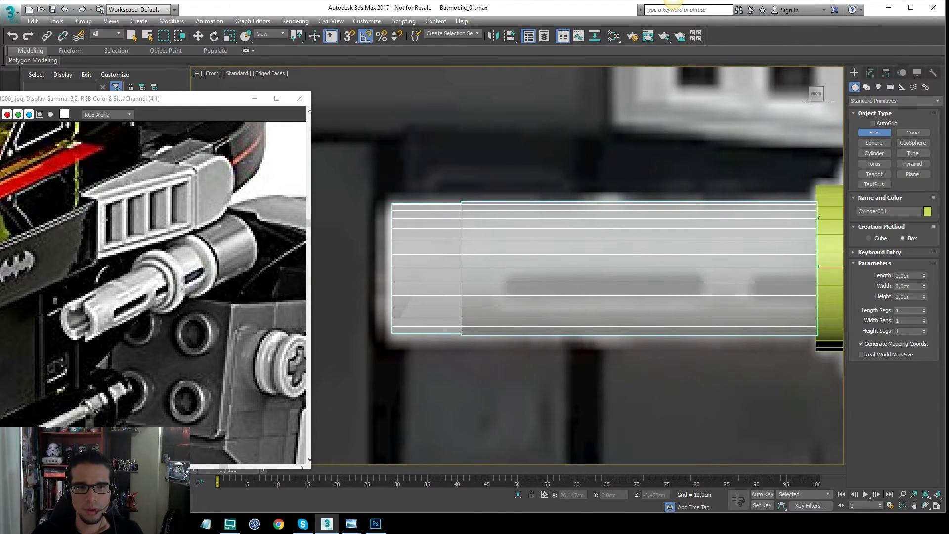
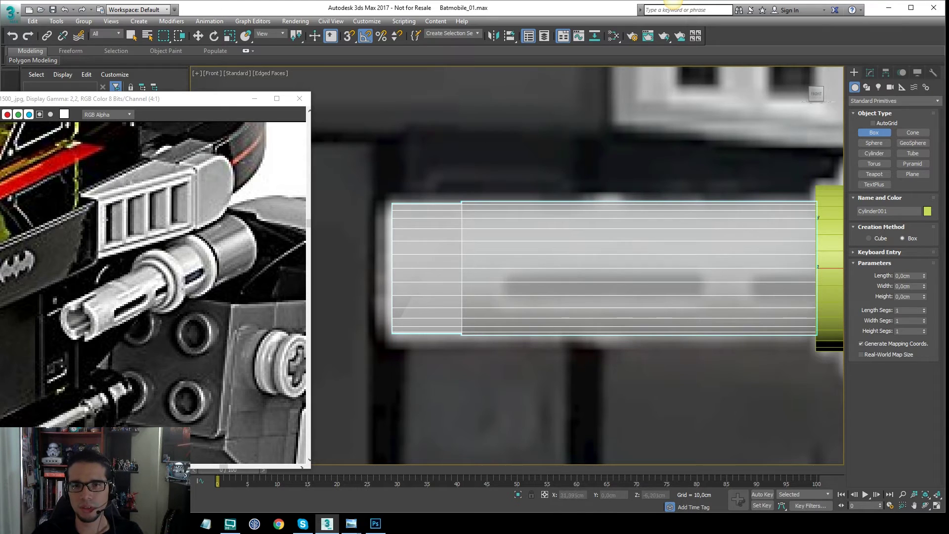
pyautogui.moveTo(651, 259); pyautogui.dragTo(599, 259, button='middle')
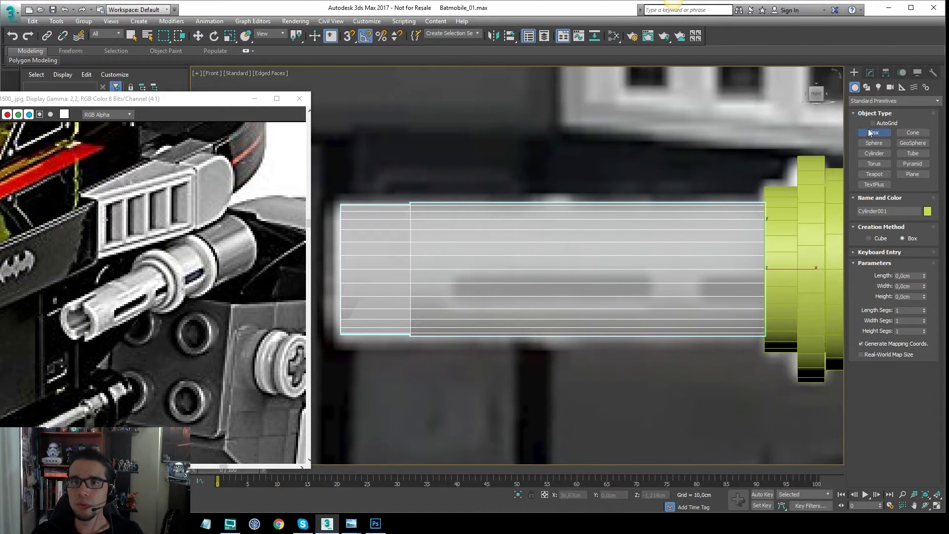
# - Draw a rectangle about 5.24 by 0.64 cm over the reference's long barrel slot, with a corner radius of about 0.23 cm
pyautogui.click(866, 87)
pyautogui.click(913, 141)
pyautogui.moveTo(455, 273); pyautogui.dragTo(650, 298)
pyautogui.click(870, 73)
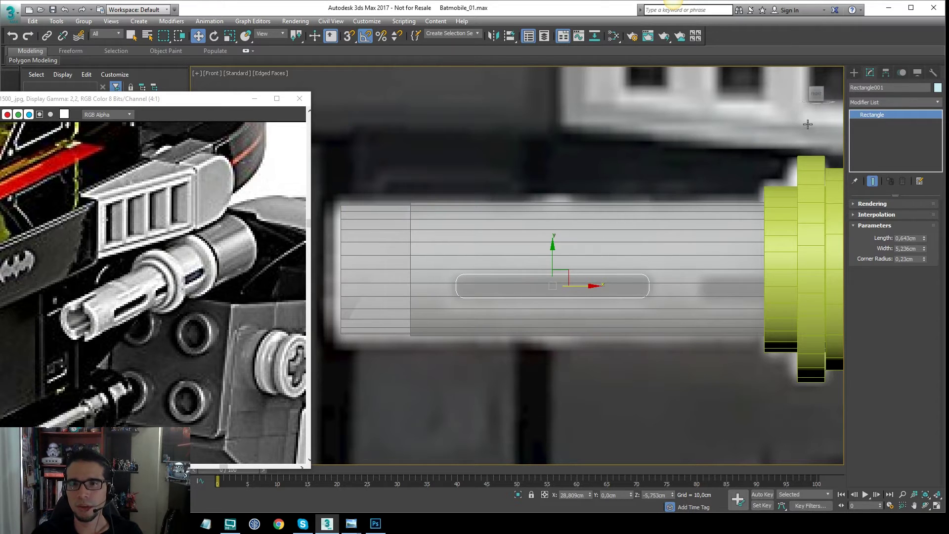
# - Extrude the rounded rectangle 8.5 cm and shift it in depth so it passes completely through the barrel
pyautogui.click(893, 102)
pyautogui.write('ex')
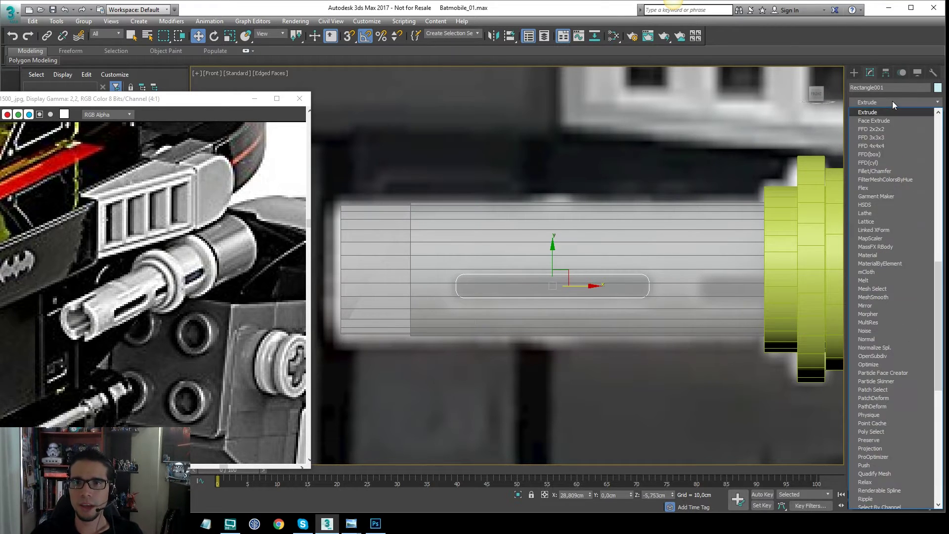
pyautogui.press('Return')
pyautogui.keyDown('alt'); pyautogui.moveTo(614, 221); pyautogui.dragTo(569, 247, button='middle'); pyautogui.keyUp('alt')
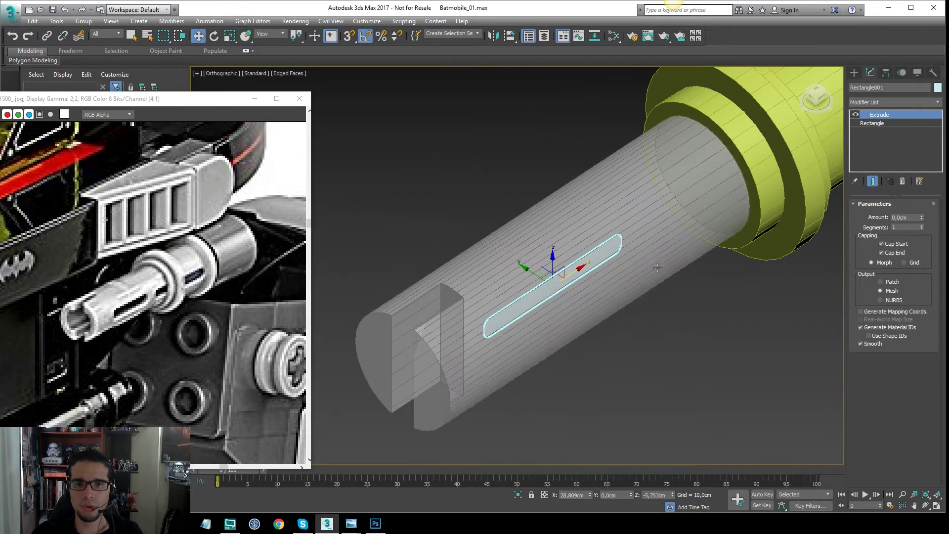
pyautogui.moveTo(924, 216)
pyautogui.mouseDown()
pyautogui.moveTo(924, 181)
pyautogui.moveTo(920, 202)
pyautogui.mouseUp()
pyautogui.moveTo(529, 267); pyautogui.dragTo(426, 198)
pyautogui.press('F3')
pyautogui.press('F3')
pyautogui.keyDown('alt'); pyautogui.moveTo(589, 227); pyautogui.dragTo(561, 201, button='middle'); pyautogui.keyUp('alt')
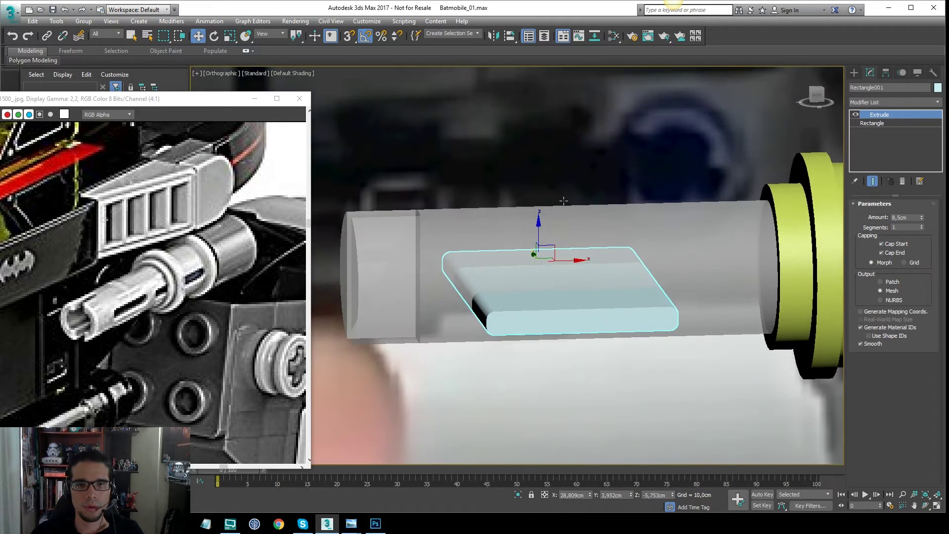
# - Make the cannon's middle section see-through and copy the long slot cutter along the cannon toward the large front ring
pyautogui.press('f')
pyautogui.scroll(6, 599, 274)
pyautogui.scroll(4, 612, 275)
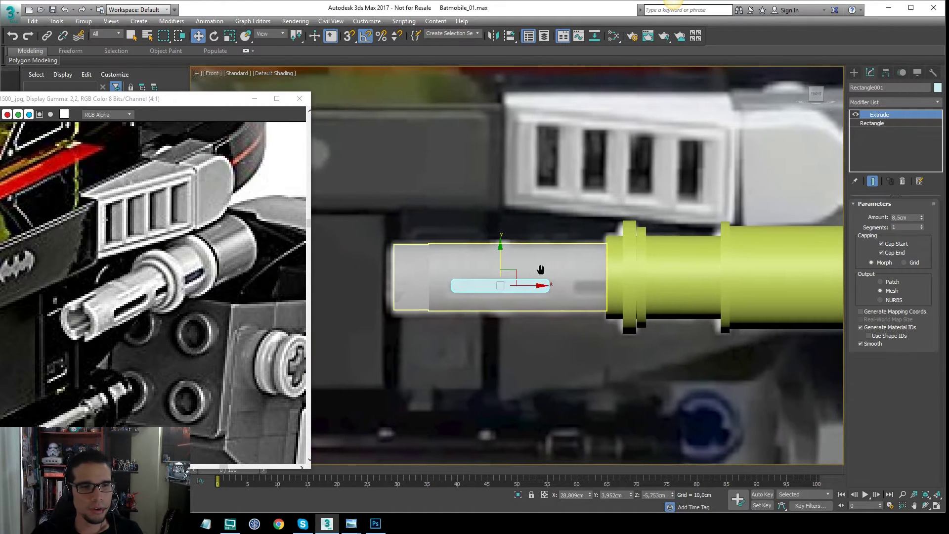
pyautogui.click(617, 280)
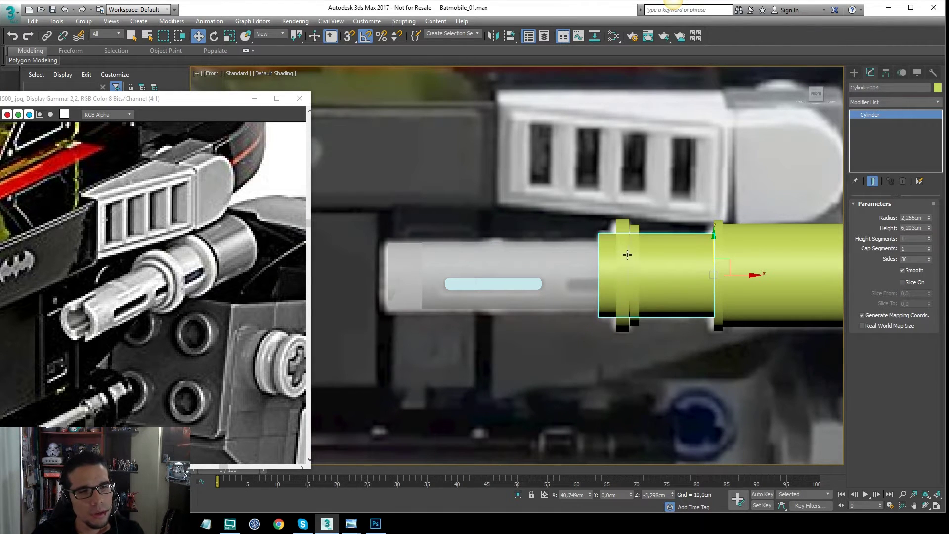
pyautogui.hotkey('alt', 'x')
pyautogui.scroll(3, 488, 284)
pyautogui.click(499, 286)
pyautogui.moveTo(502, 286)
pyautogui.keyDown('shift'); pyautogui.mouseDown()
pyautogui.moveTo(671, 285)
pyautogui.moveTo(643, 276)
pyautogui.moveTo(657, 278)
pyautogui.mouseUp(); pyautogui.keyUp('shift')
pyautogui.click(473, 305)
# - Set the copied slot cutter's base rectangle to a width of about 1.68 cm
pyautogui.press('r')
pyautogui.rightClick(657, 278)
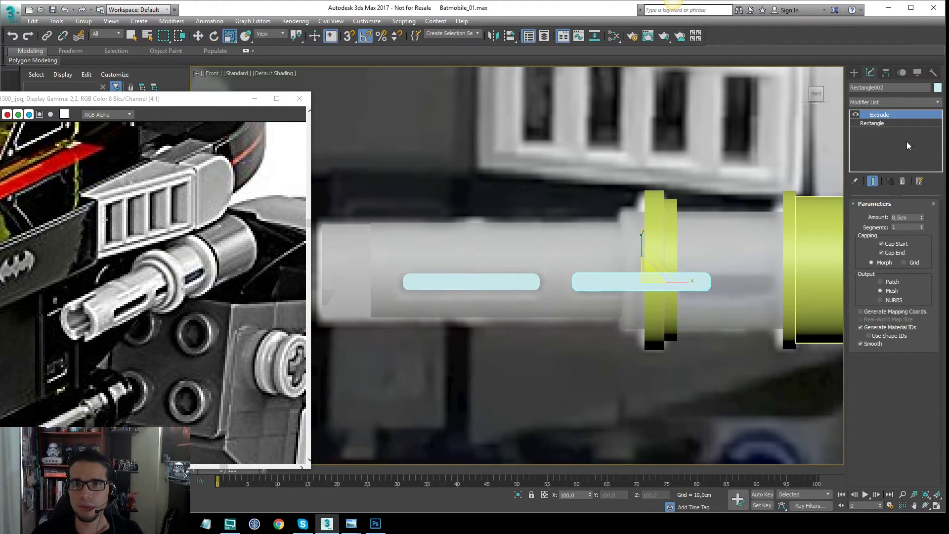
pyautogui.click(886, 129)
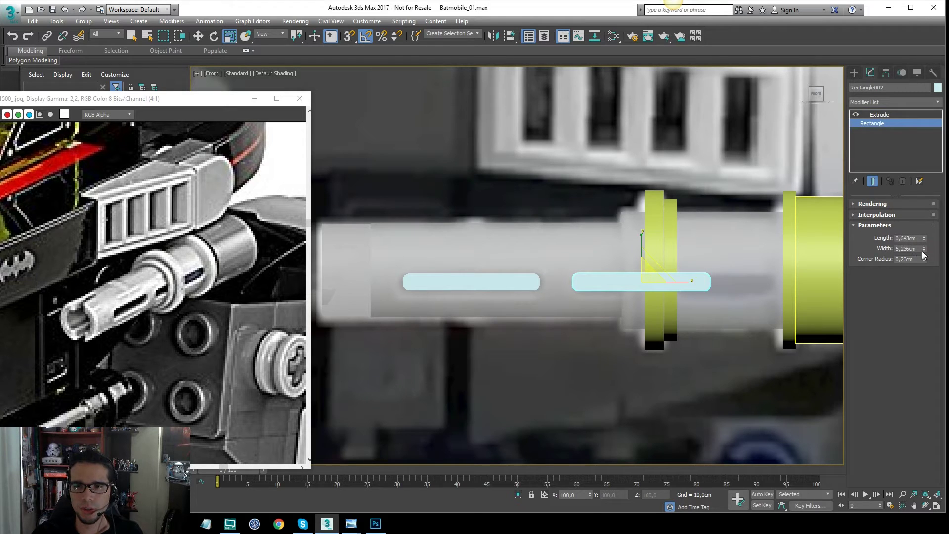
pyautogui.moveTo(925, 252); pyautogui.dragTo(923, 280)
pyautogui.press('w')
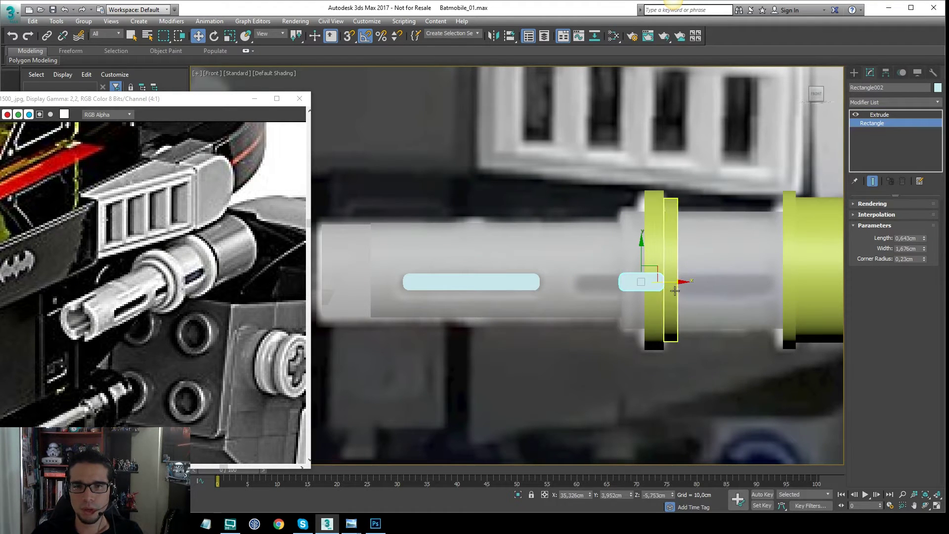
# - Place the short cutter on its reference slot and copy it onto the cannon's middle section at a width of about 3.66 cm
pyautogui.moveTo(679, 281)
pyautogui.mouseDown()
pyautogui.moveTo(641, 282)
pyautogui.moveTo(757, 282)
pyautogui.mouseUp()
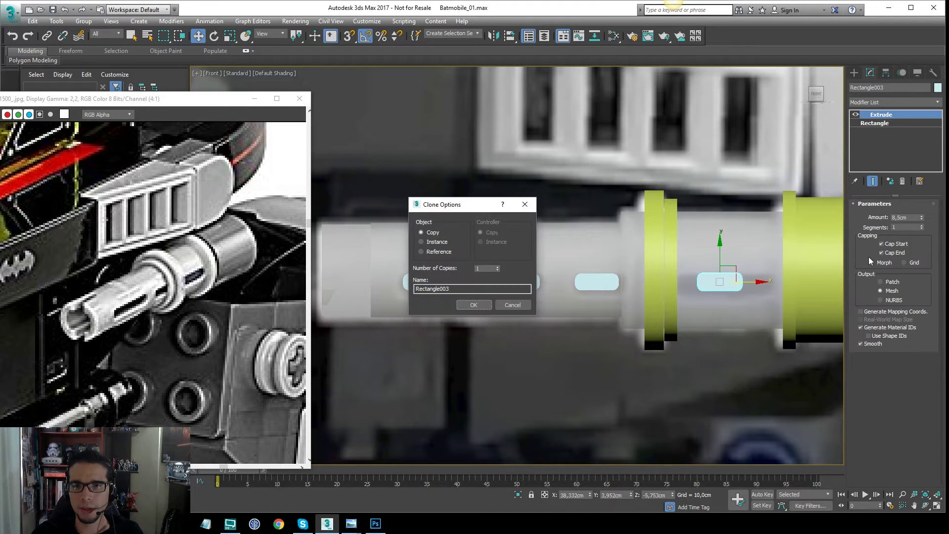
pyautogui.click(493, 304)
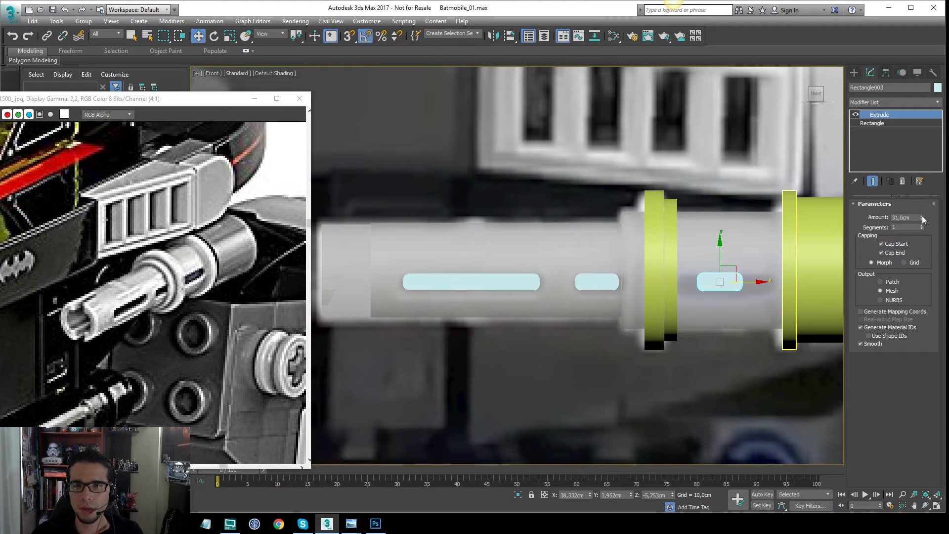
pyautogui.click(884, 123)
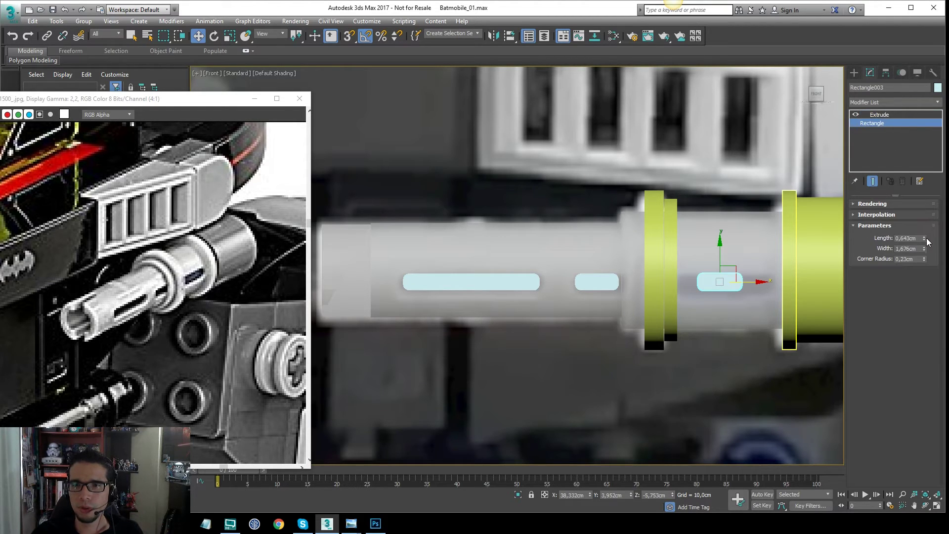
pyautogui.moveTo(925, 225); pyautogui.dragTo(922, 257)
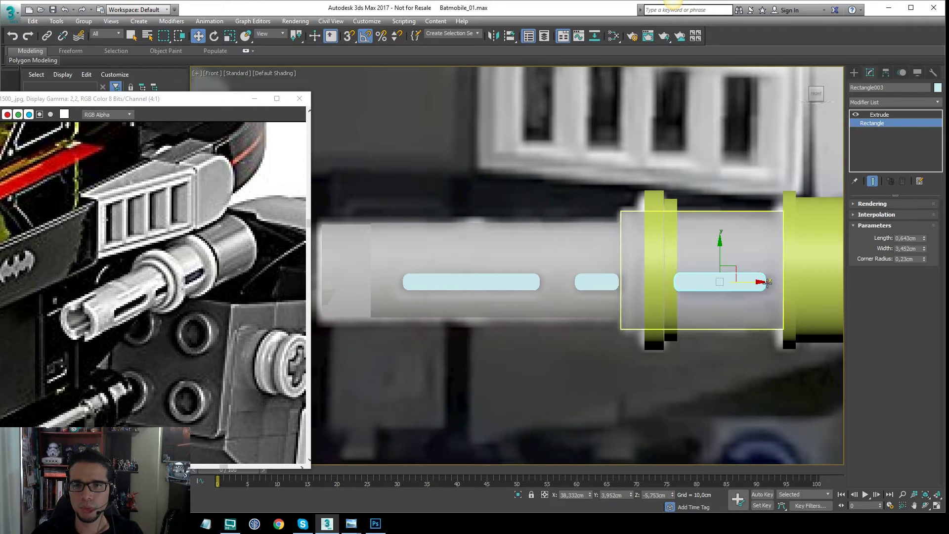
pyautogui.moveTo(755, 285); pyautogui.dragTo(761, 284)
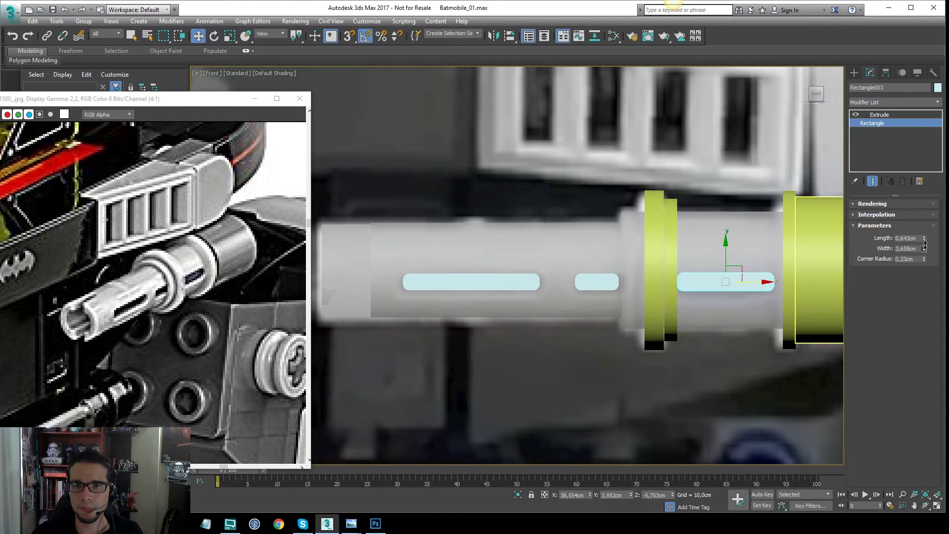
# - Restore the barrel's opaque display and subtract the long and short slot cutters from it with ProBoolean
pyautogui.press('p')
pyautogui.keyDown('alt'); pyautogui.moveTo(600, 281); pyautogui.dragTo(658, 253, button='middle'); pyautogui.keyUp('alt')
pyautogui.click(614, 256)
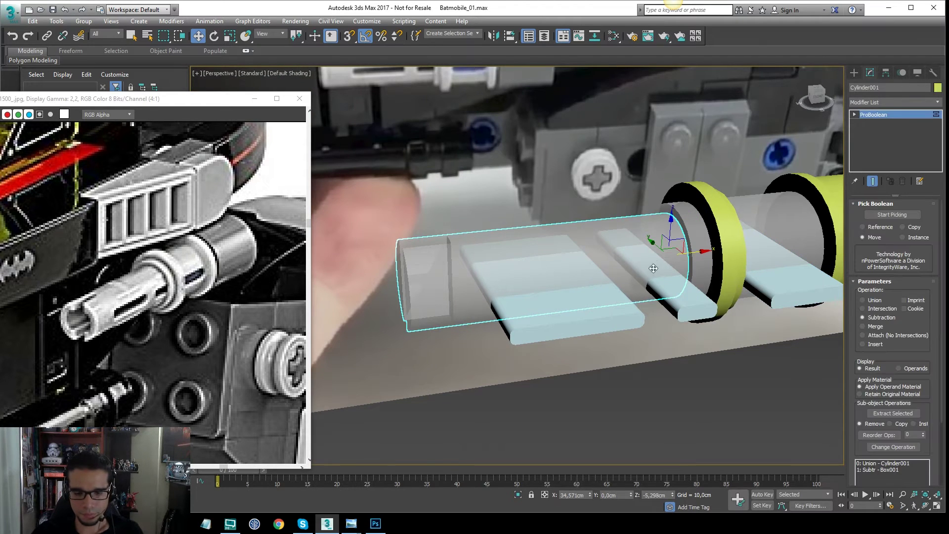
pyautogui.hotkey('alt', 'x')
pyautogui.keyDown('alt'); pyautogui.moveTo(703, 237); pyautogui.dragTo(623, 267, button='middle'); pyautogui.keyUp('alt')
pyautogui.click(518, 335)
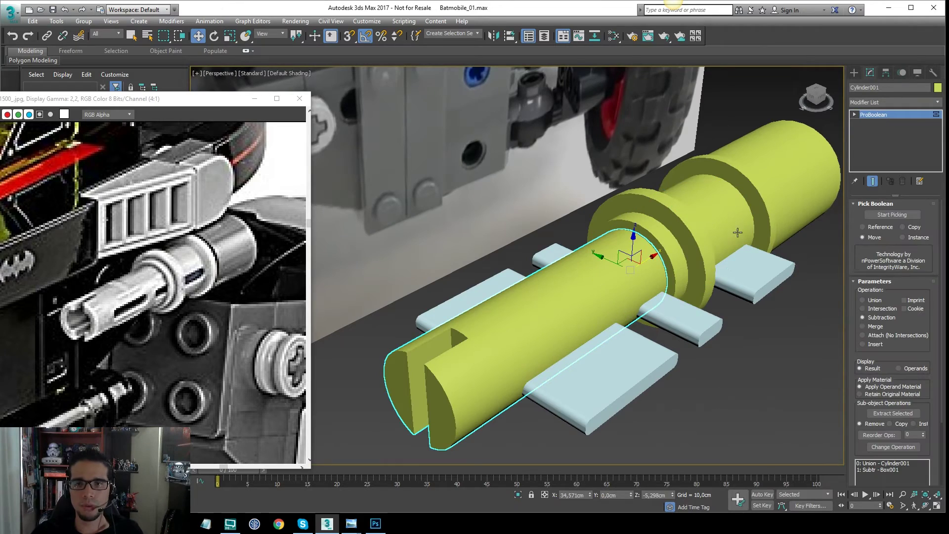
pyautogui.click(898, 218)
pyautogui.click(634, 355)
pyautogui.click(674, 318)
pyautogui.moveTo(713, 312)
pyautogui.keyDown('alt'); pyautogui.mouseDown(button='middle')
pyautogui.moveTo(689, 289)
pyautogui.moveTo(779, 271)
pyautogui.moveTo(753, 273)
pyautogui.mouseUp(button='middle'); pyautogui.keyUp('alt')
# - Subtract the remaining slot cutter from the cannon's middle section with ProBoolean
pyautogui.press('F3')
pyautogui.press('w')
pyautogui.click(761, 272)
pyautogui.press('F3')
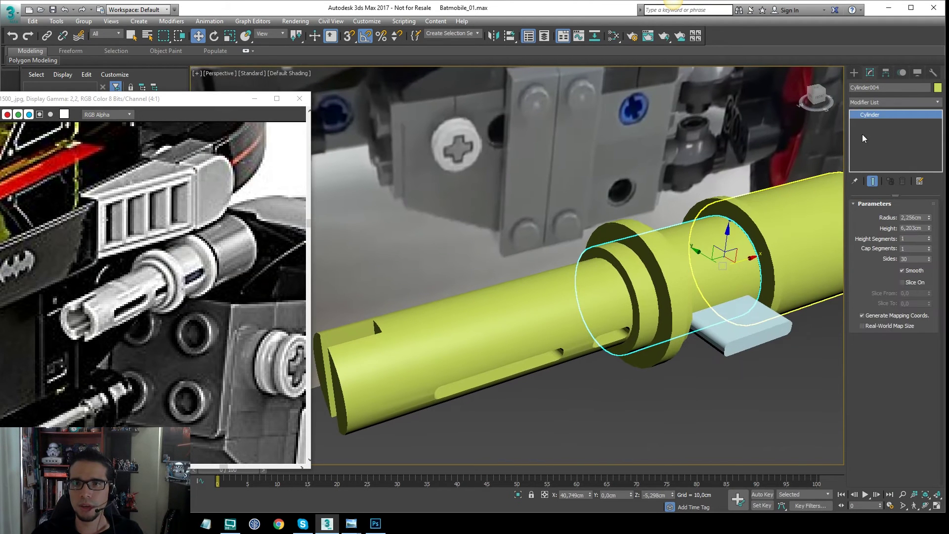
pyautogui.click(854, 74)
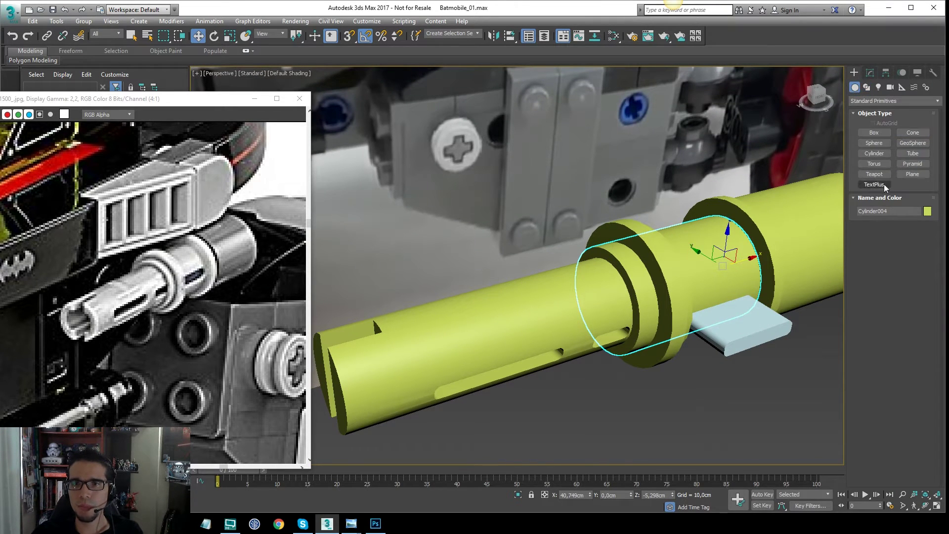
pyautogui.click(887, 101)
pyautogui.click(878, 128)
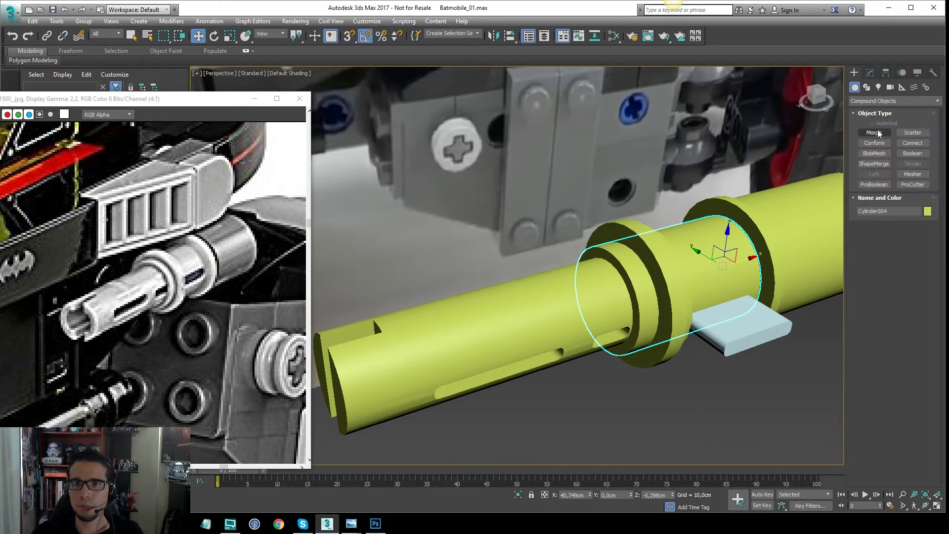
pyautogui.click(873, 184)
pyautogui.click(887, 242)
pyautogui.click(762, 319)
pyautogui.press('w')
pyautogui.keyDown('alt'); pyautogui.moveTo(774, 296); pyautogui.dragTo(732, 271, button='middle'); pyautogui.keyUp('alt')
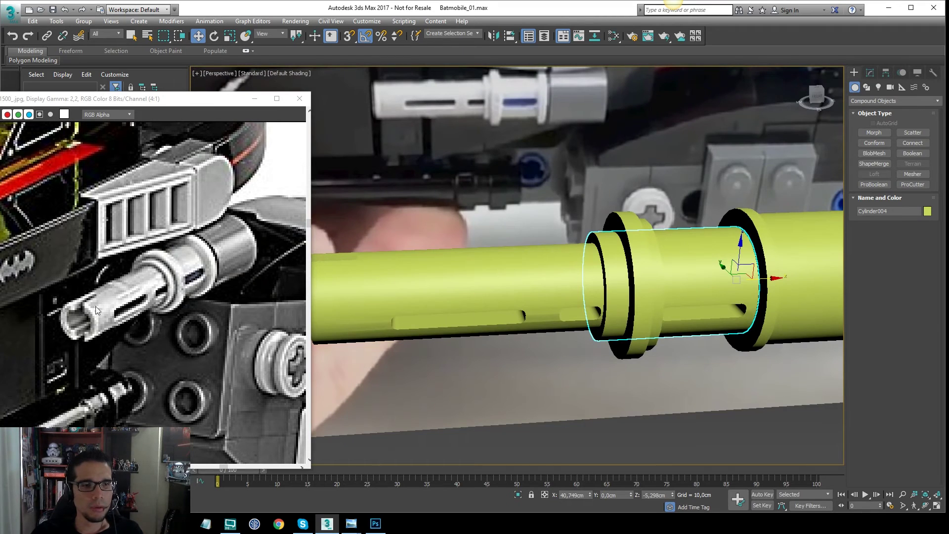
# - Turn on edged faces and copy the large front ring forward along the barrel to near its tip
pyautogui.keyDown('alt'); pyautogui.moveTo(493, 278); pyautogui.dragTo(539, 281, button='middle'); pyautogui.keyUp('alt')
pyautogui.keyDown('alt'); pyautogui.moveTo(527, 339); pyautogui.dragTo(542, 334, button='middle'); pyautogui.keyUp('alt')
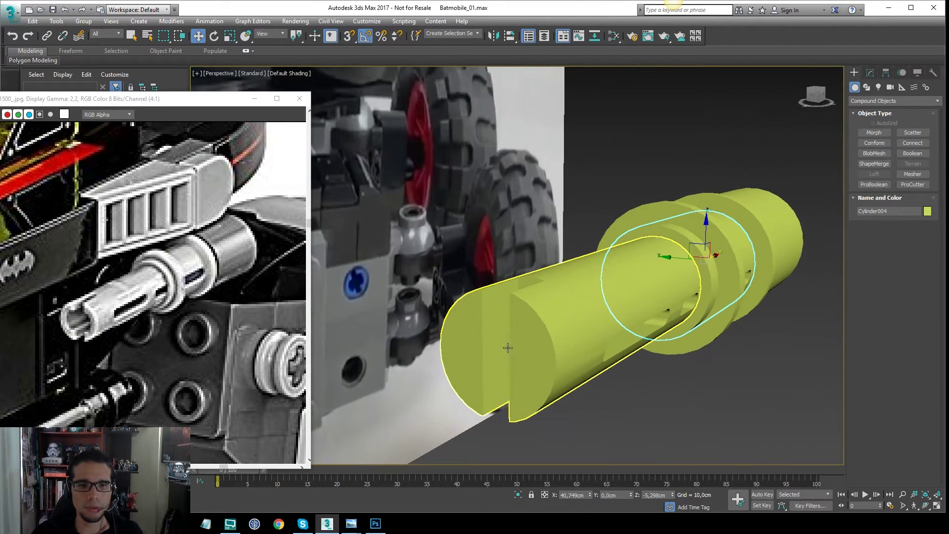
pyautogui.press('F4')
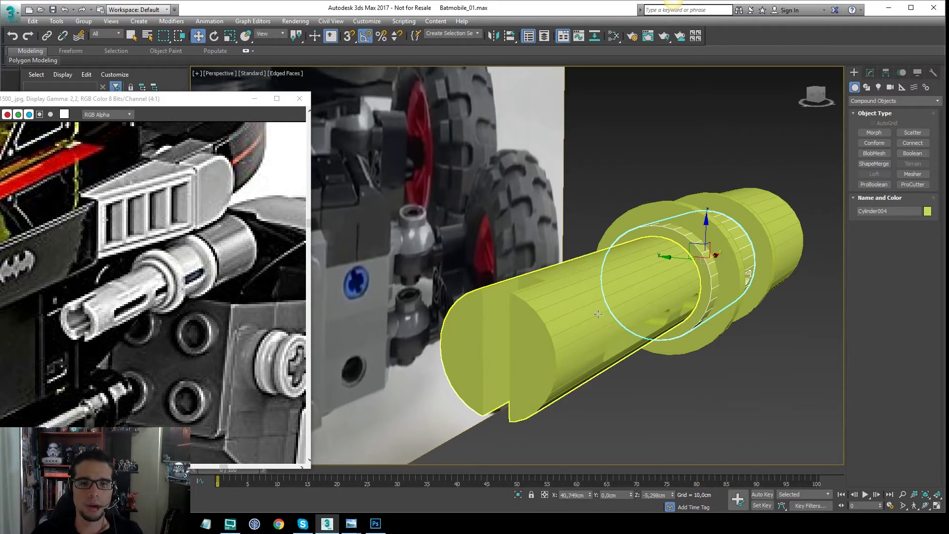
pyautogui.keyDown('alt'); pyautogui.moveTo(602, 315); pyautogui.dragTo(649, 318, button='middle'); pyautogui.keyUp('alt')
pyautogui.moveTo(724, 342)
pyautogui.keyDown('alt'); pyautogui.mouseDown(button='middle')
pyautogui.moveTo(732, 287)
pyautogui.moveTo(704, 278)
pyautogui.mouseUp(button='middle'); pyautogui.keyUp('alt')
pyautogui.click(713, 281)
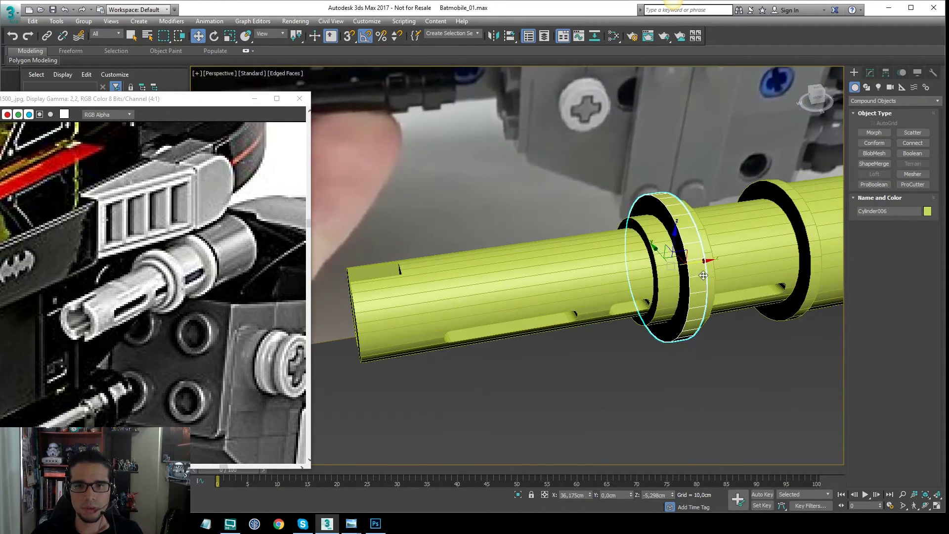
pyautogui.moveTo(695, 263)
pyautogui.keyDown('shift'); pyautogui.mouseDown()
pyautogui.moveTo(500, 275)
pyautogui.moveTo(475, 291)
pyautogui.mouseUp(); pyautogui.keyUp('shift')
pyautogui.click(472, 305)
pyautogui.moveTo(473, 304)
pyautogui.keyDown('alt'); pyautogui.mouseDown(button='middle')
pyautogui.moveTo(521, 296)
pyautogui.moveTo(524, 288)
pyautogui.mouseUp(button='middle'); pyautogui.keyUp('alt')
# - Resize the copied ring to a cylinder narrower than the barrel and position it inside the slotted tip
pyautogui.click(886, 104)
pyautogui.click(870, 72)
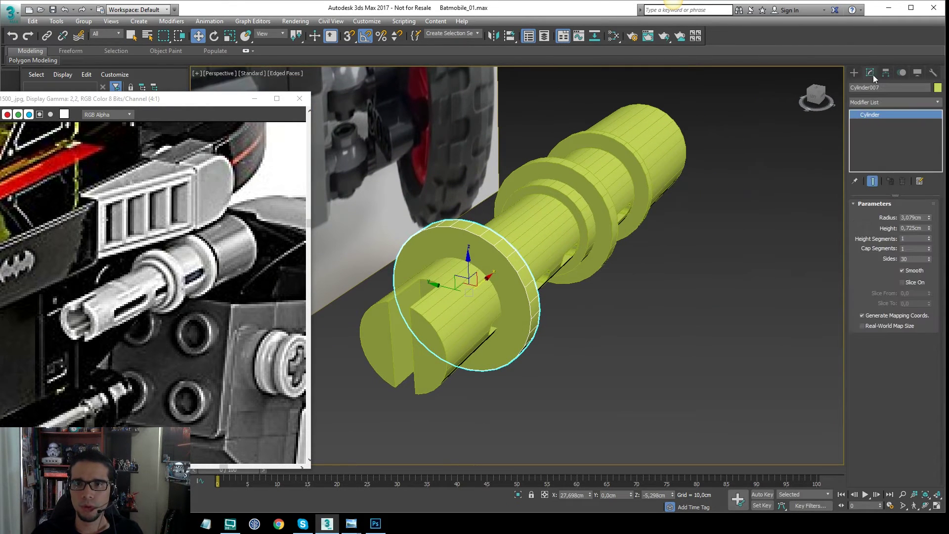
pyautogui.moveTo(930, 229)
pyautogui.mouseDown()
pyautogui.moveTo(929, 217)
pyautogui.moveTo(921, 231)
pyautogui.moveTo(931, 199)
pyautogui.moveTo(923, 248)
pyautogui.mouseUp()
pyautogui.keyDown('alt'); pyautogui.moveTo(518, 271); pyautogui.dragTo(549, 324, button='middle'); pyautogui.keyUp('alt')
pyautogui.moveTo(551, 324); pyautogui.dragTo(775, 328)
pyautogui.moveTo(931, 229)
pyautogui.mouseDown()
pyautogui.moveTo(930, 214)
pyautogui.moveTo(931, 222)
pyautogui.mouseUp()
pyautogui.keyDown('alt'); pyautogui.moveTo(590, 287); pyautogui.dragTo(631, 292, button='middle'); pyautogui.keyUp('alt')
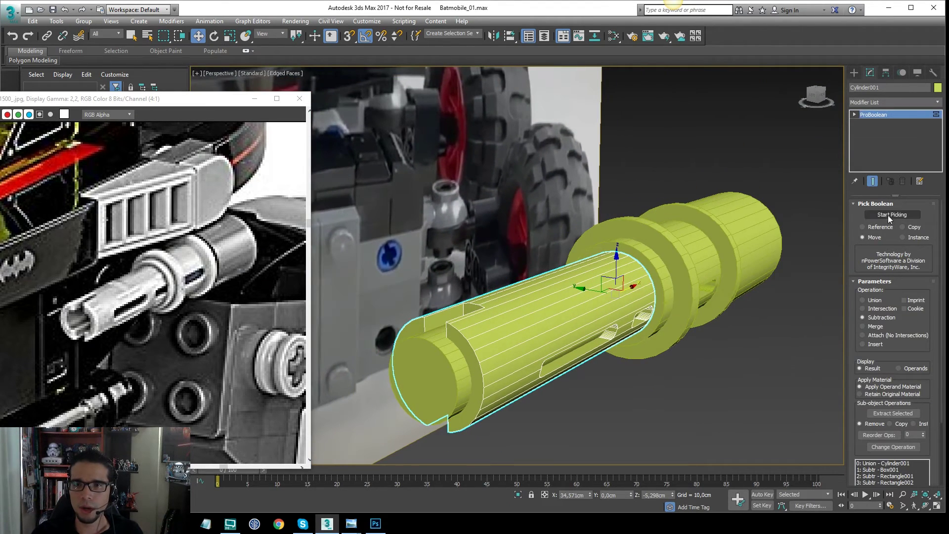
# - Subtract the narrow cylinder from the barrel's tip with ProBoolean and turn off edged faces
pyautogui.click(890, 215)
pyautogui.click(446, 359)
pyautogui.moveTo(520, 337)
pyautogui.keyDown('alt'); pyautogui.mouseDown(button='middle')
pyautogui.moveTo(614, 331)
pyautogui.moveTo(561, 337)
pyautogui.moveTo(513, 321)
pyautogui.moveTo(475, 341)
pyautogui.moveTo(696, 302)
pyautogui.moveTo(591, 283)
pyautogui.moveTo(683, 311)
pyautogui.mouseUp(button='middle'); pyautogui.keyUp('alt')
pyautogui.press('F4')
pyautogui.press('F4')
pyautogui.press('F4')
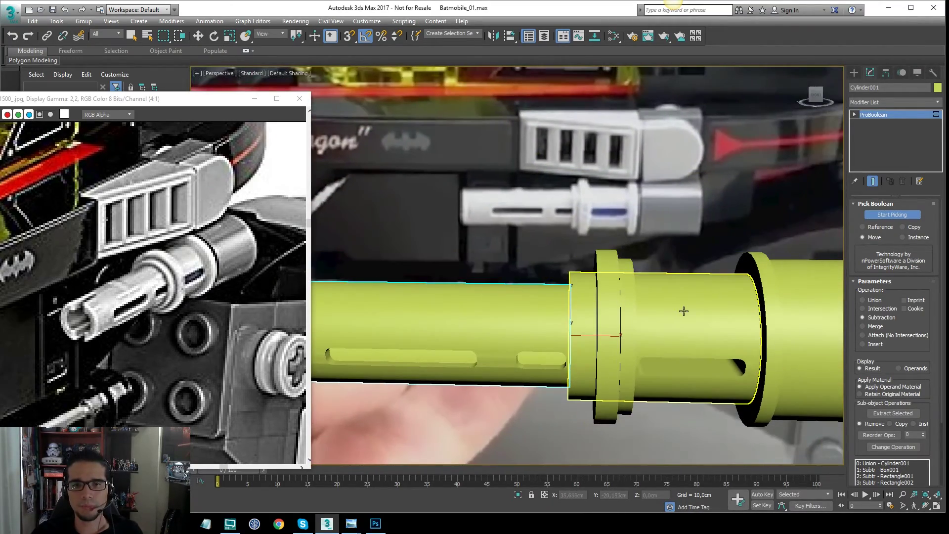
# - Copy the ring at the rear end of the cannon's middle section slightly forward along the barrel as an independent copy
pyautogui.press('w')
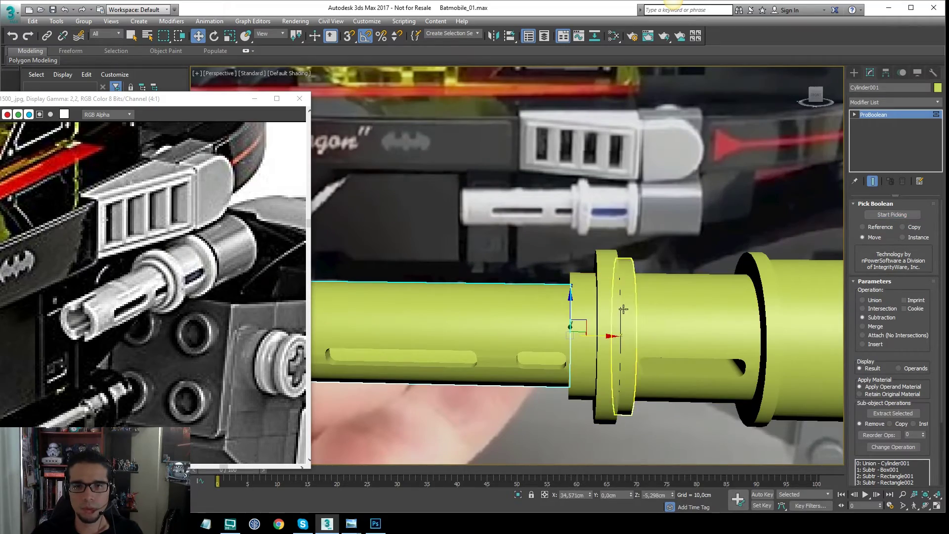
pyautogui.click(766, 309)
pyautogui.press('F3')
pyautogui.keyDown('alt'); pyautogui.moveTo(766, 309); pyautogui.dragTo(720, 308, button='middle'); pyautogui.keyUp('alt')
pyautogui.press('F3')
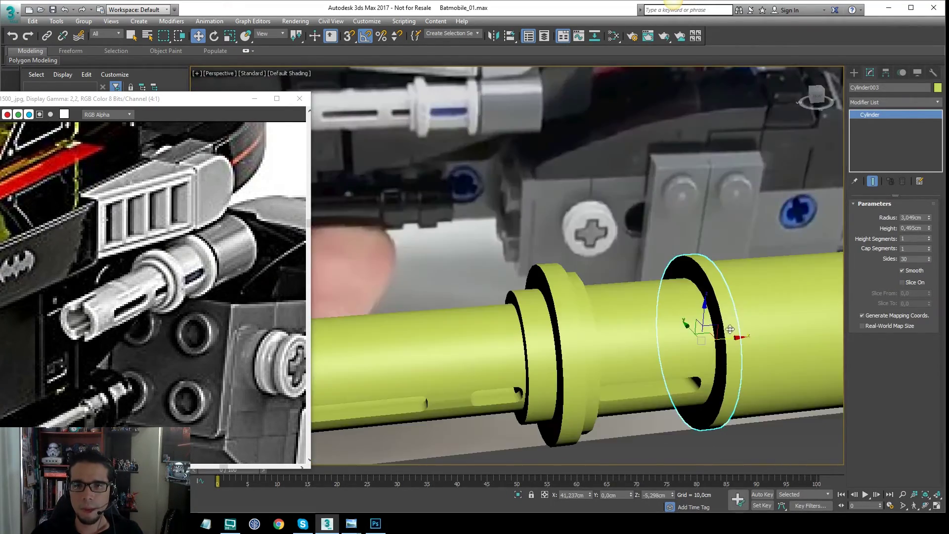
pyautogui.keyDown('shift'); pyautogui.moveTo(732, 340); pyautogui.dragTo(724, 340); pyautogui.keyUp('shift')
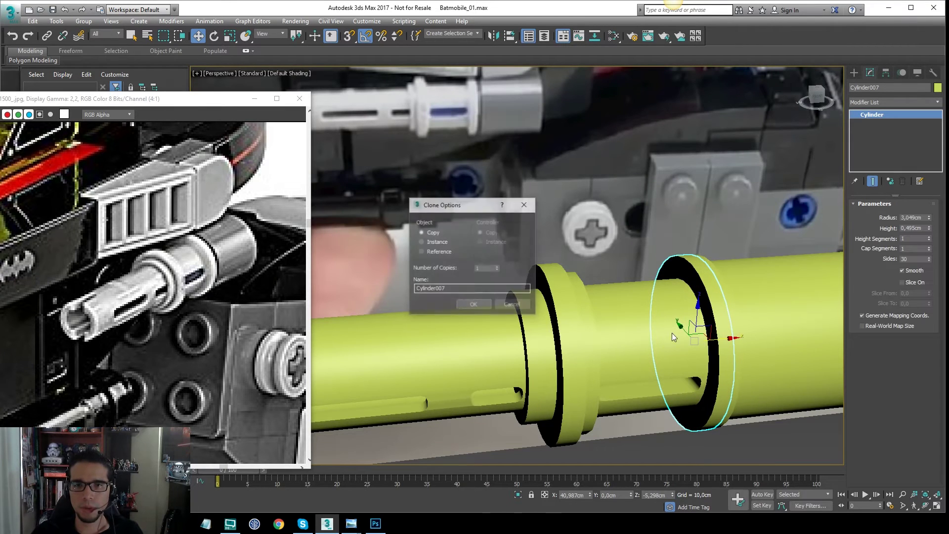
pyautogui.click(484, 301)
# - Resize the copied ring into a bore cylinder of about 1.854 cm radius and 6.919 cm height, running through the middle section
pyautogui.moveTo(929, 228)
pyautogui.mouseDown()
pyautogui.moveTo(929, 213)
pyautogui.moveTo(930, 233)
pyautogui.mouseUp()
pyautogui.press('F3')
pyautogui.press('F3')
pyautogui.press('F3')
pyautogui.keyDown('alt'); pyautogui.moveTo(756, 302); pyautogui.dragTo(717, 303, button='middle'); pyautogui.keyUp('alt')
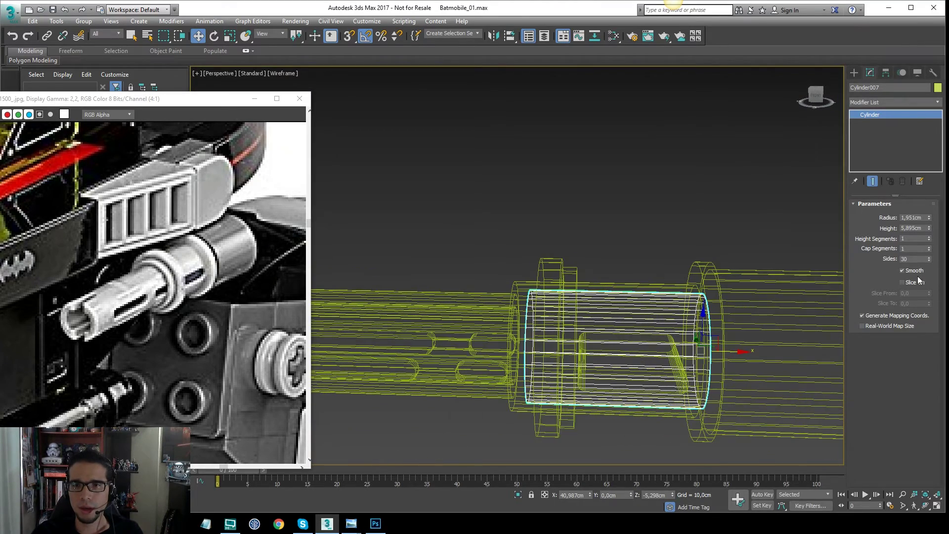
pyautogui.press('F3')
pyautogui.moveTo(766, 242)
pyautogui.keyDown('alt'); pyautogui.mouseDown(button='middle')
pyautogui.moveTo(757, 269)
pyautogui.moveTo(786, 272)
pyautogui.moveTo(766, 282)
pyautogui.moveTo(811, 295)
pyautogui.mouseUp(button='middle'); pyautogui.keyUp('alt')
pyautogui.press('F3')
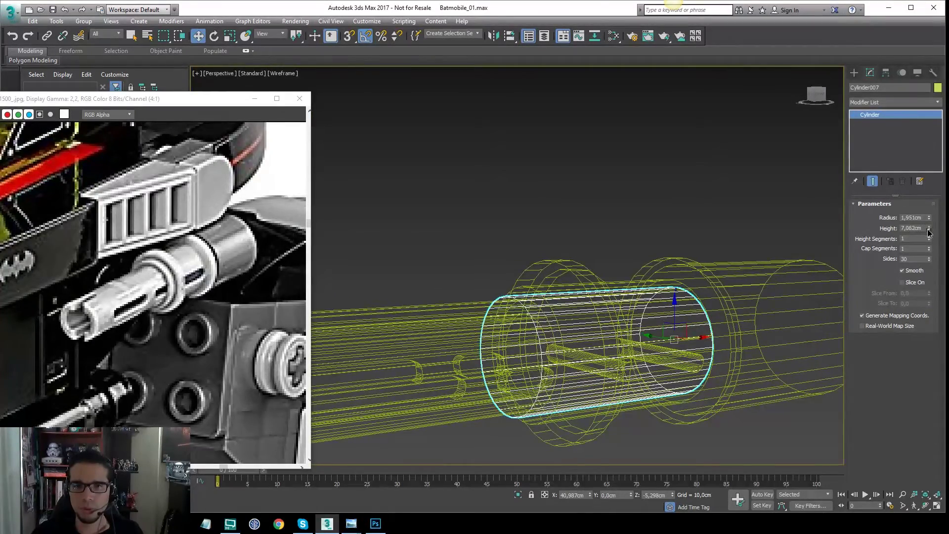
pyautogui.moveTo(930, 220); pyautogui.dragTo(929, 230)
pyautogui.keyDown('alt'); pyautogui.moveTo(727, 311); pyautogui.dragTo(692, 325, button='middle'); pyautogui.keyUp('alt')
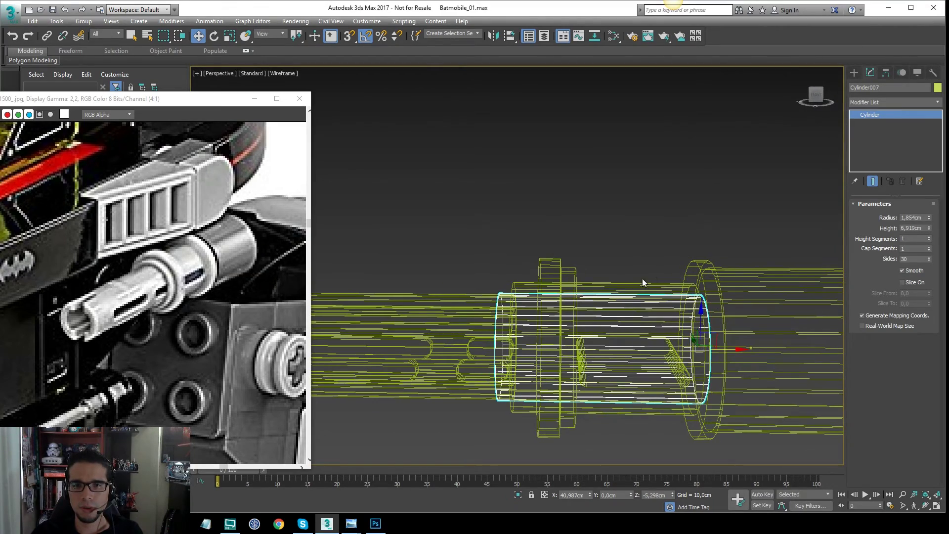
# - Subtract the bore cylinder from the cannon's slotted middle section with ProBoolean and return to shaded display
pyautogui.click(641, 285)
pyautogui.click(885, 218)
pyautogui.scroll(5, 504, 336)
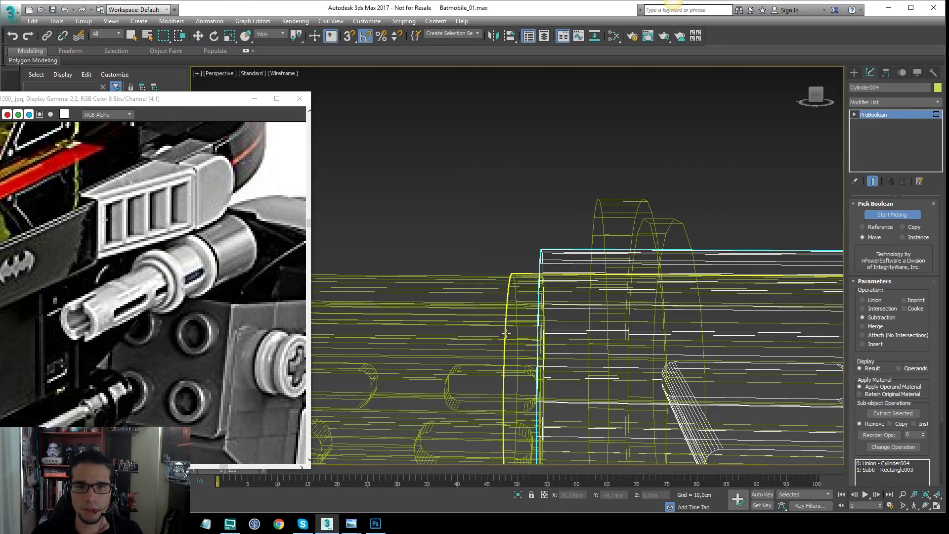
pyautogui.click(506, 333)
pyautogui.scroll(-4, 603, 296)
pyautogui.press('F3')
pyautogui.moveTo(712, 321)
pyautogui.keyDown('alt'); pyautogui.mouseDown(button='middle')
pyautogui.moveTo(697, 341)
pyautogui.moveTo(651, 273)
pyautogui.moveTo(755, 278)
pyautogui.moveTo(488, 225)
pyautogui.mouseUp(button='middle'); pyautogui.keyUp('alt')
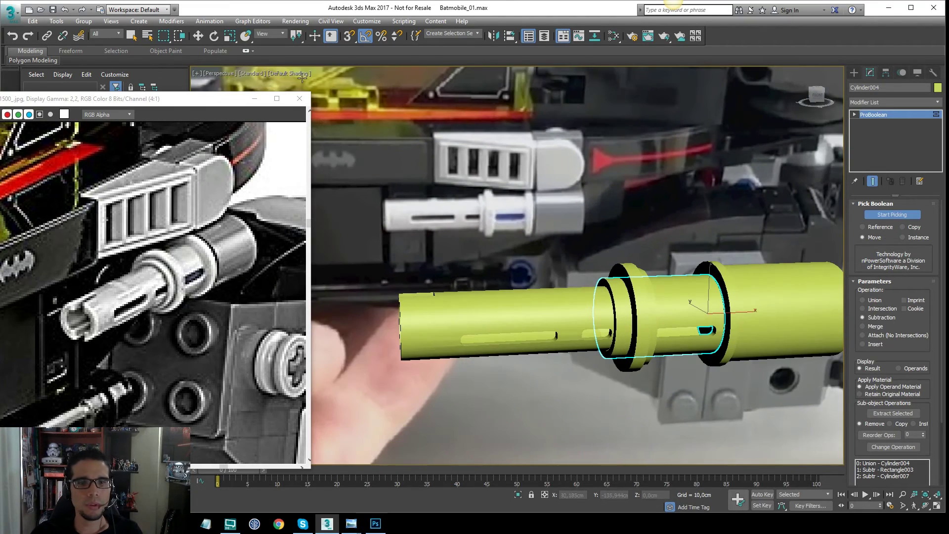
# - Compare the cannon with both reference images and examine the slotted vent panel above it and the surrounding bodywork
pyautogui.scroll(-5, 603, 258)
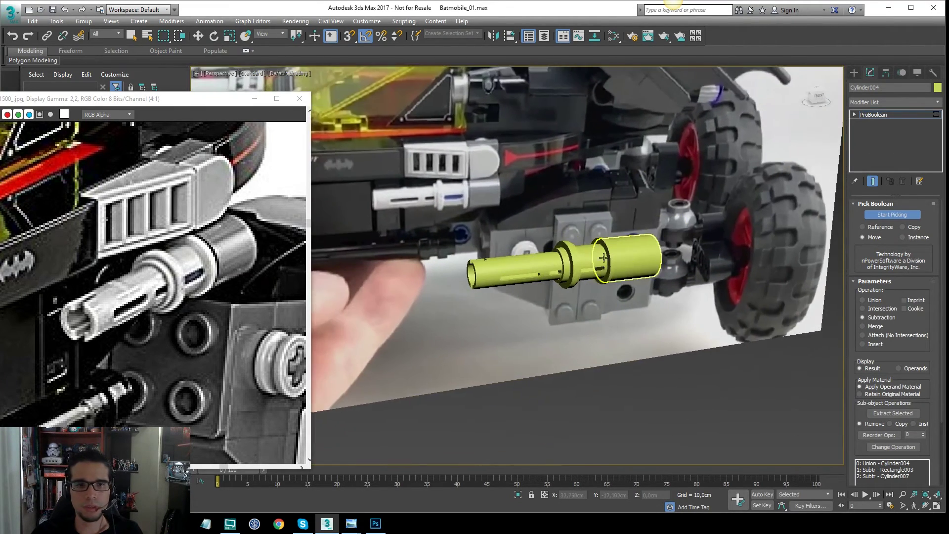
pyautogui.scroll(2, 604, 258)
pyautogui.moveTo(475, 192); pyautogui.dragTo(636, 250, button='middle')
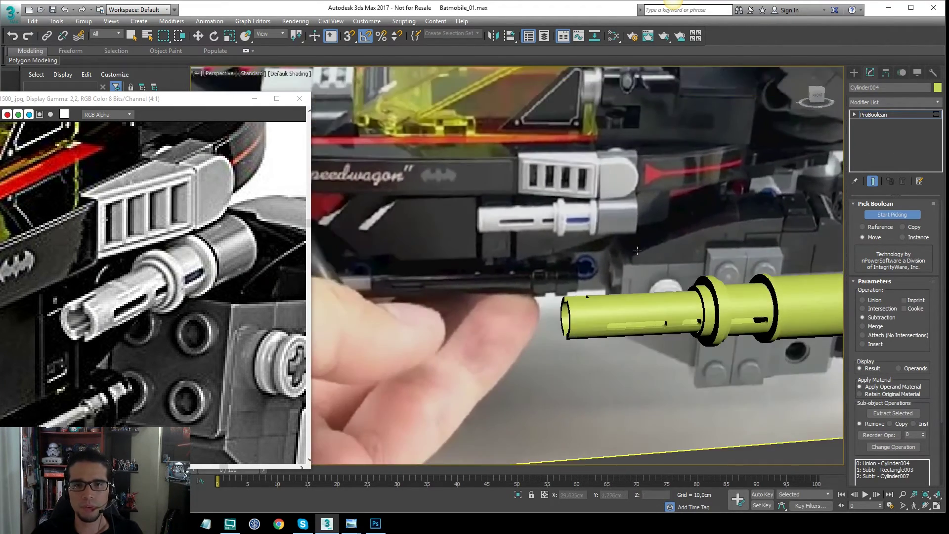
pyautogui.press('f')
pyautogui.scroll(10, 651, 239)
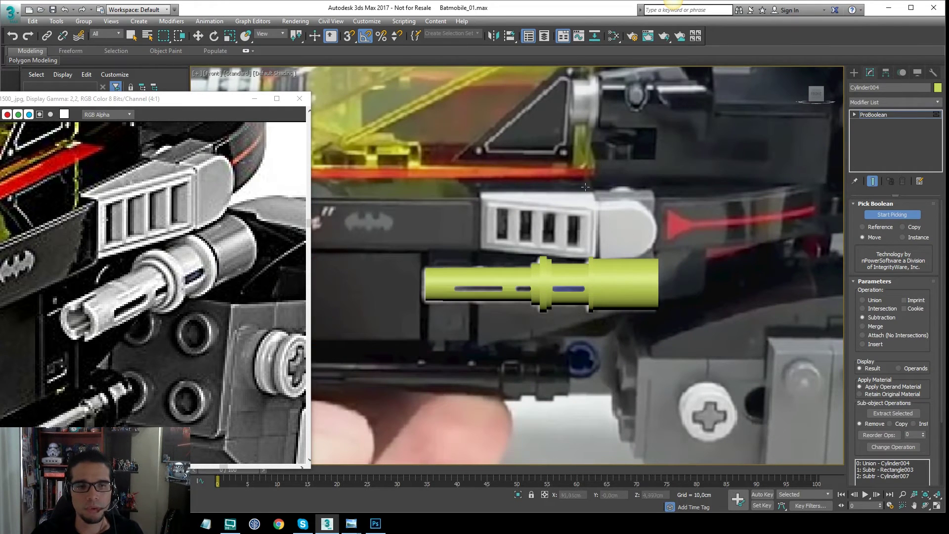
pyautogui.moveTo(194, 244); pyautogui.dragTo(195, 257, button='middle')
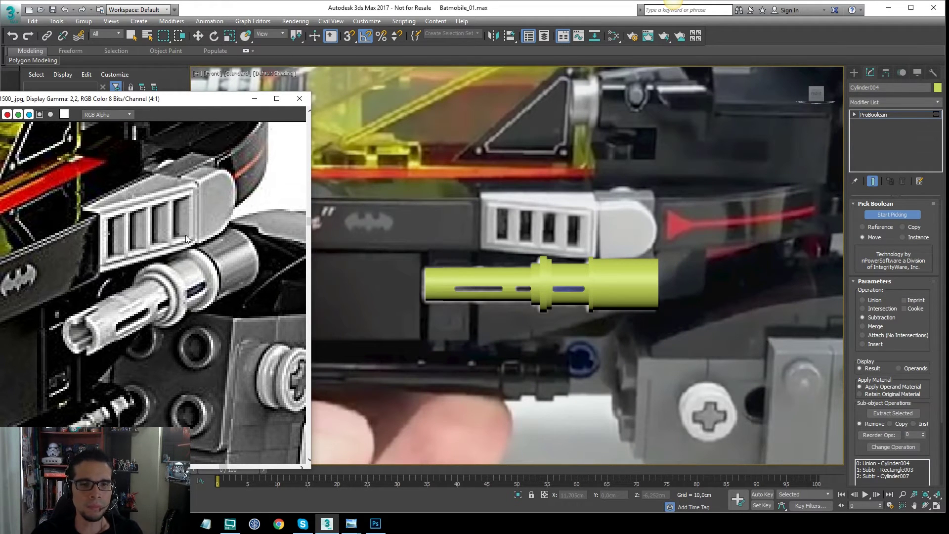
pyautogui.scroll(-1, 185, 239)
pyautogui.moveTo(642, 230); pyautogui.dragTo(777, 227, button='middle')
pyautogui.scroll(-2, 714, 224)
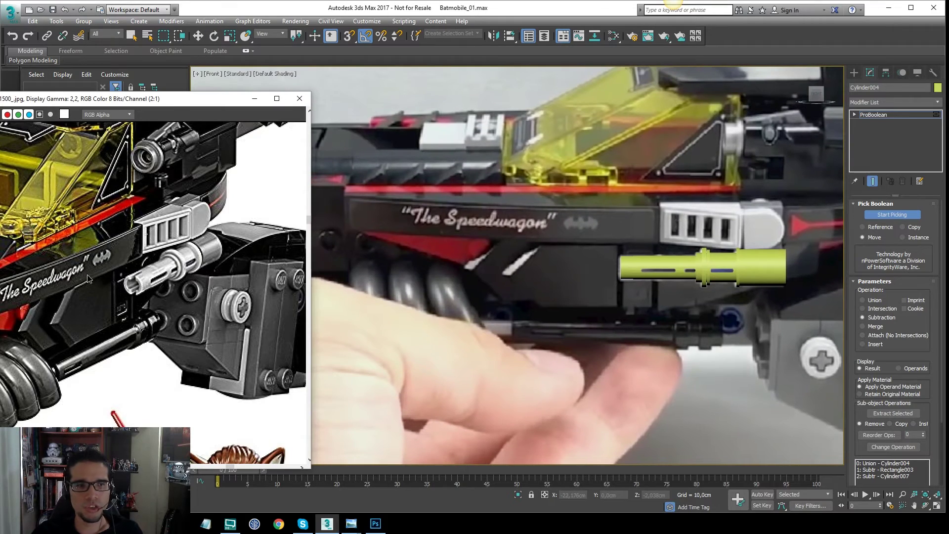
pyautogui.scroll(-1, 178, 262)
pyautogui.scroll(2, 174, 262)
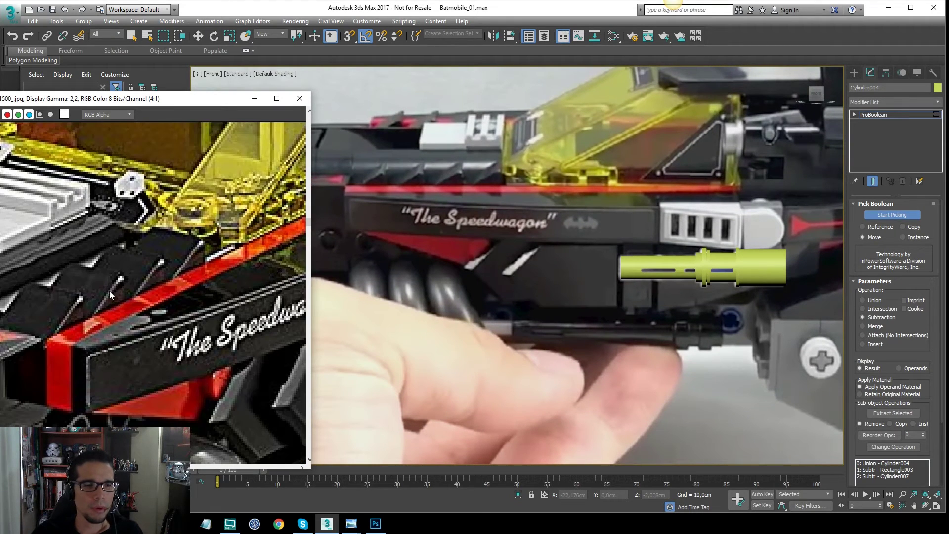
pyautogui.scroll(-1, 143, 315)
pyautogui.moveTo(176, 291); pyautogui.dragTo(59, 329, button='middle')
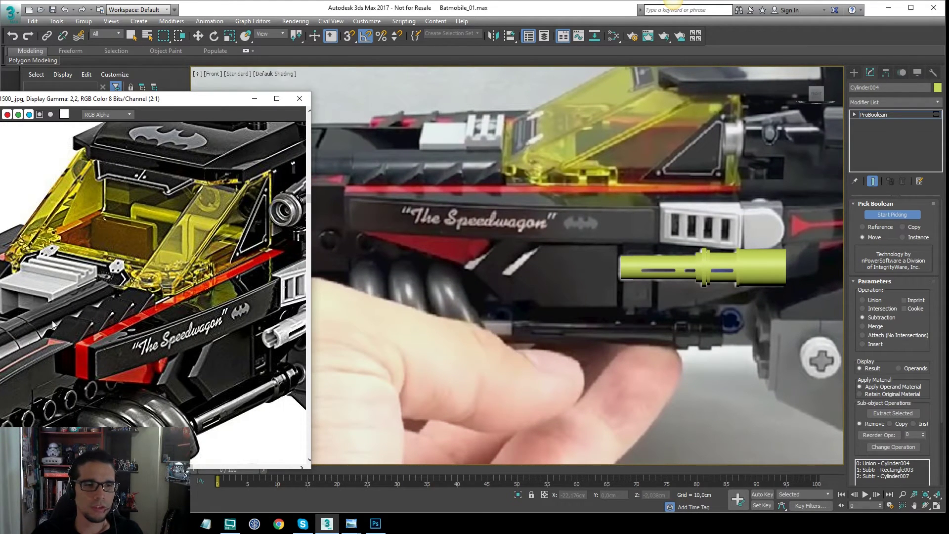
pyautogui.moveTo(607, 220); pyautogui.dragTo(686, 183, button='middle')
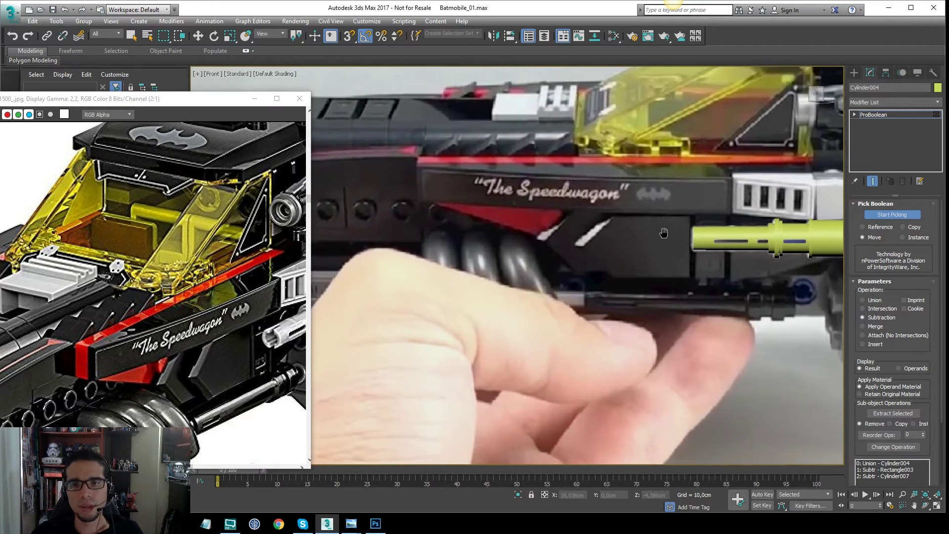
pyautogui.scroll(-2, 634, 229)
pyautogui.moveTo(697, 229); pyautogui.dragTo(701, 259, button='middle')
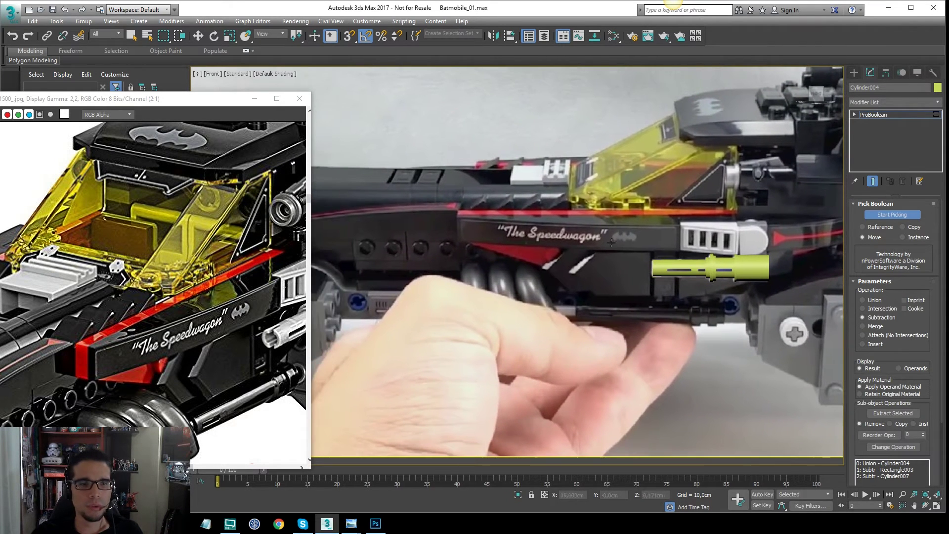
pyautogui.scroll(1, 262, 266)
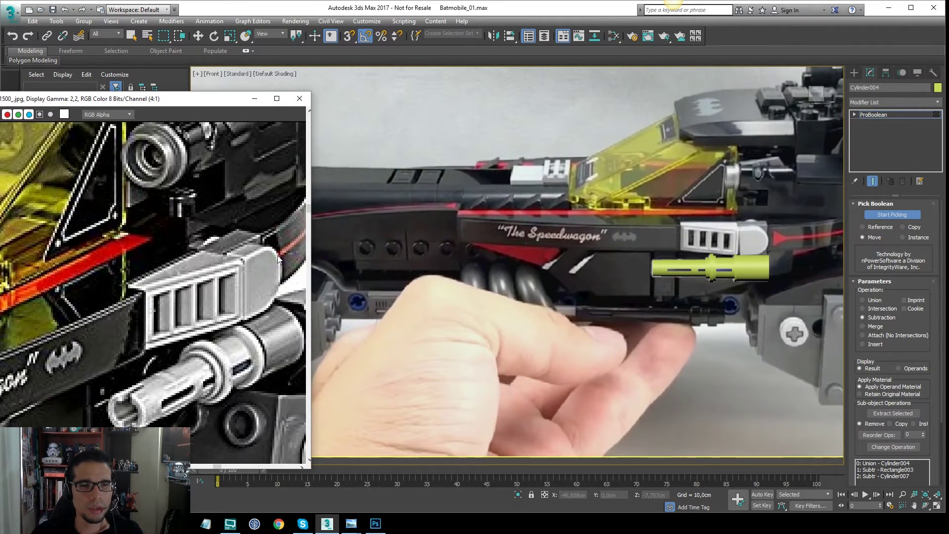
pyautogui.moveTo(734, 226); pyautogui.dragTo(704, 213, button='middle')
pyautogui.scroll(4, 693, 237)
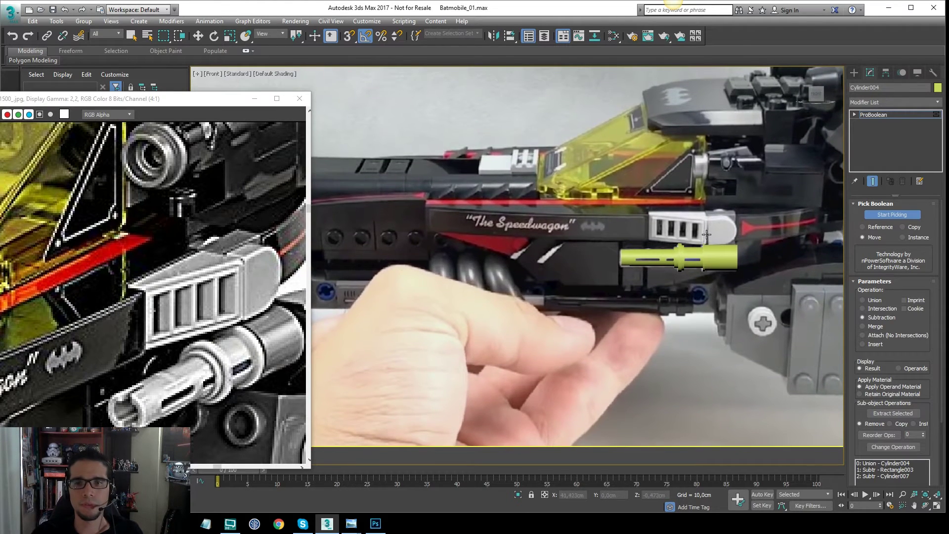
# - Create a box about 12.374 × 6.535 cm and 7.714 cm high over the reference's slotted vent panel and make it see-through
pyautogui.click(854, 73)
pyautogui.press('w')
pyautogui.click(890, 101)
pyautogui.click(880, 109)
pyautogui.click(874, 133)
pyautogui.moveTo(700, 196); pyautogui.dragTo(585, 259)
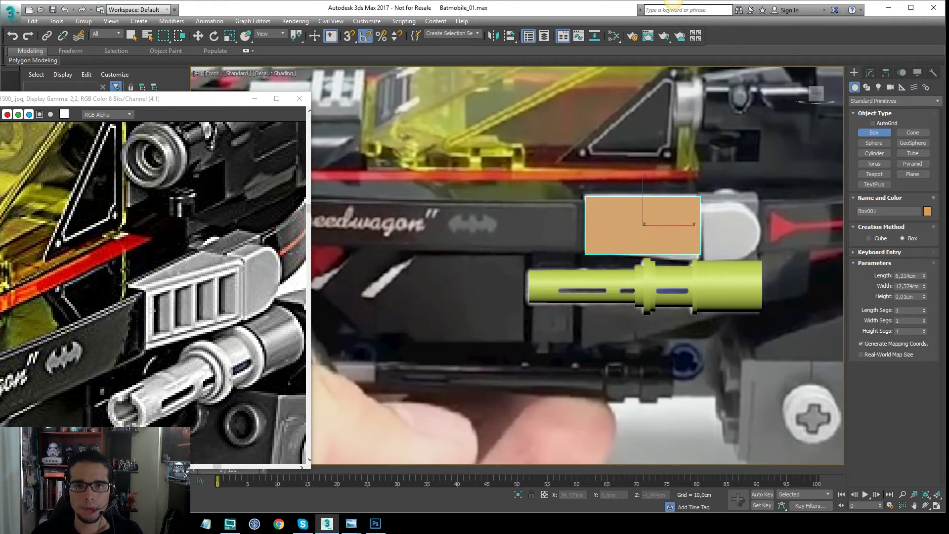
pyautogui.click(631, 197)
pyautogui.moveTo(631, 197); pyautogui.dragTo(639, 213, button='middle')
pyautogui.hotkey('alt', 'x')
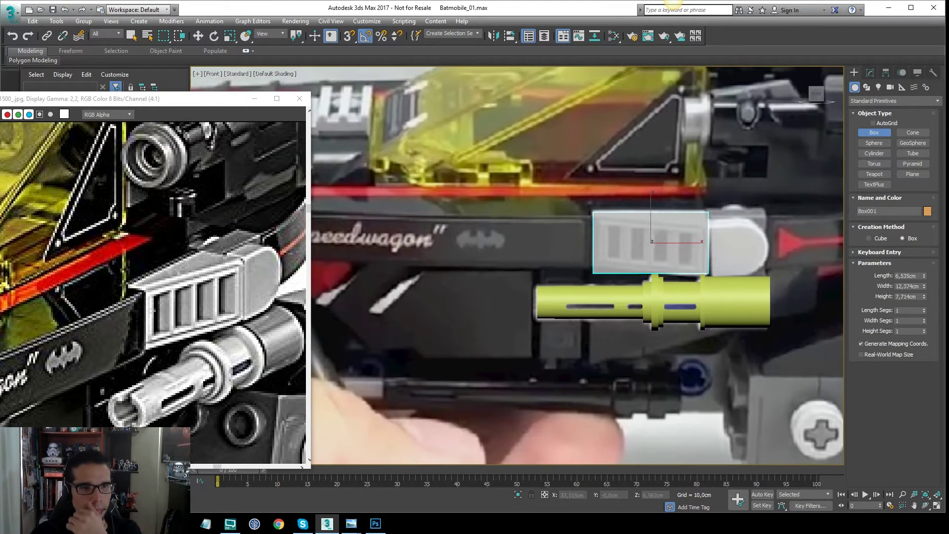
# - Move the box along Y to about 2.997 cm so it spans the cannon's depth, and set its height to about 6.094 cm
pyautogui.moveTo(209, 280); pyautogui.dragTo(182, 281, button='middle')
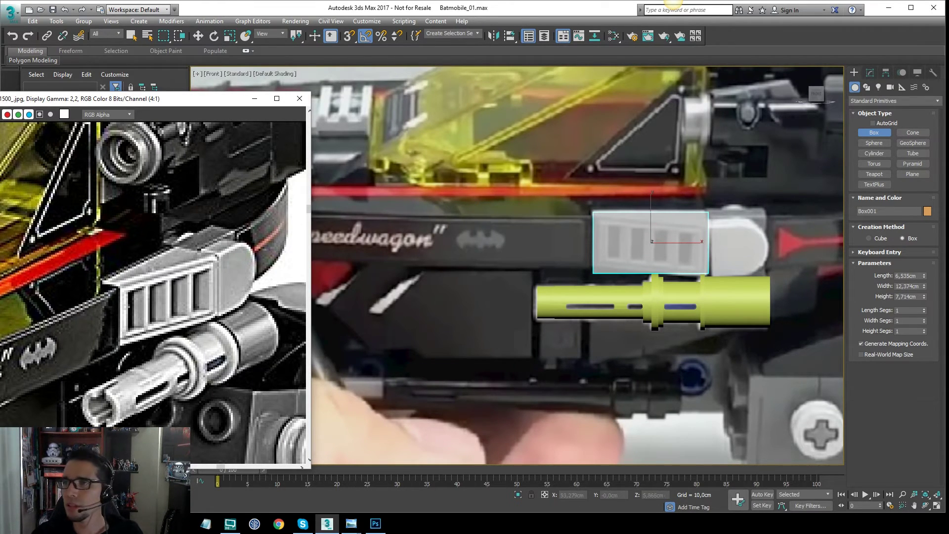
pyautogui.moveTo(157, 241); pyautogui.dragTo(213, 258)
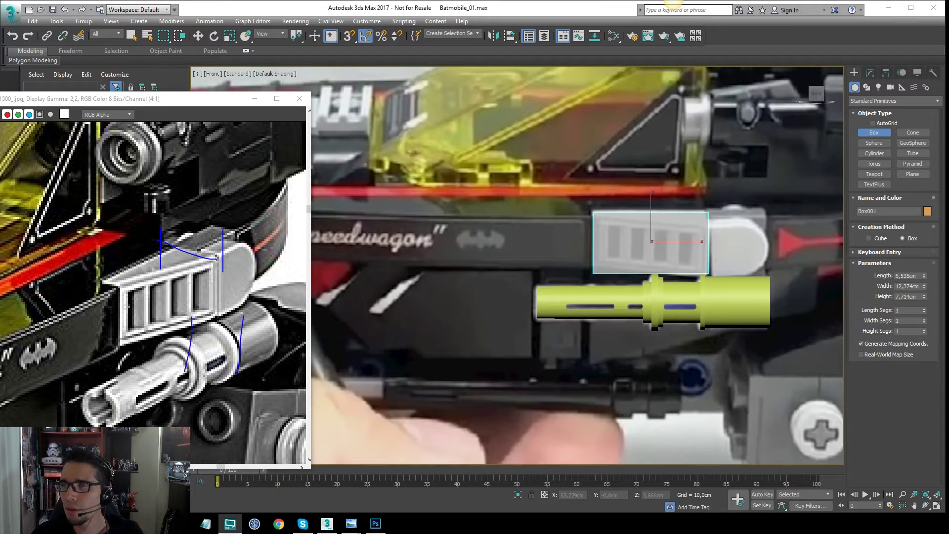
pyautogui.keyDown('alt'); pyautogui.moveTo(681, 212); pyautogui.dragTo(677, 267, button='middle'); pyautogui.keyUp('alt')
pyautogui.press('w')
pyautogui.press('t')
pyautogui.scroll(4, 739, 335)
pyautogui.moveTo(740, 335); pyautogui.dragTo(650, 264, button='middle')
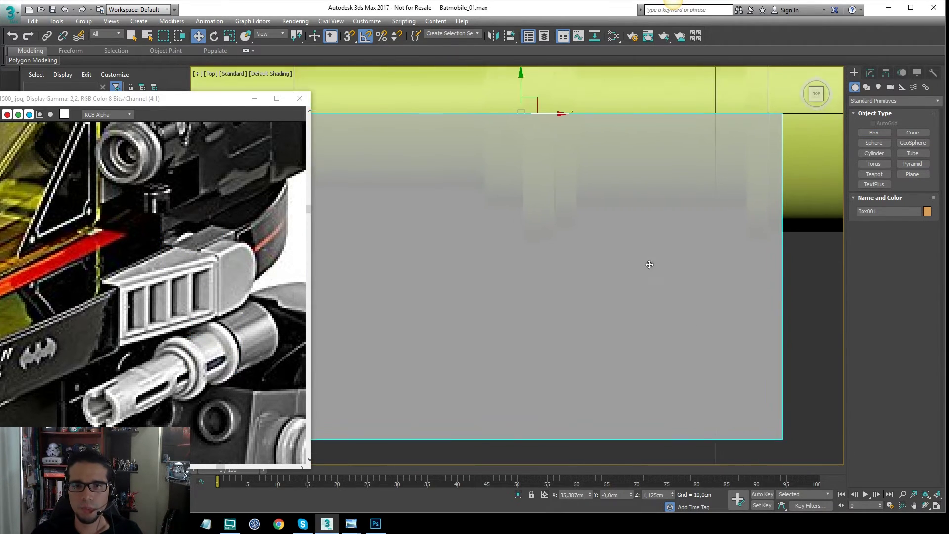
pyautogui.scroll(-5, 649, 263)
pyautogui.moveTo(621, 204); pyautogui.dragTo(620, 174)
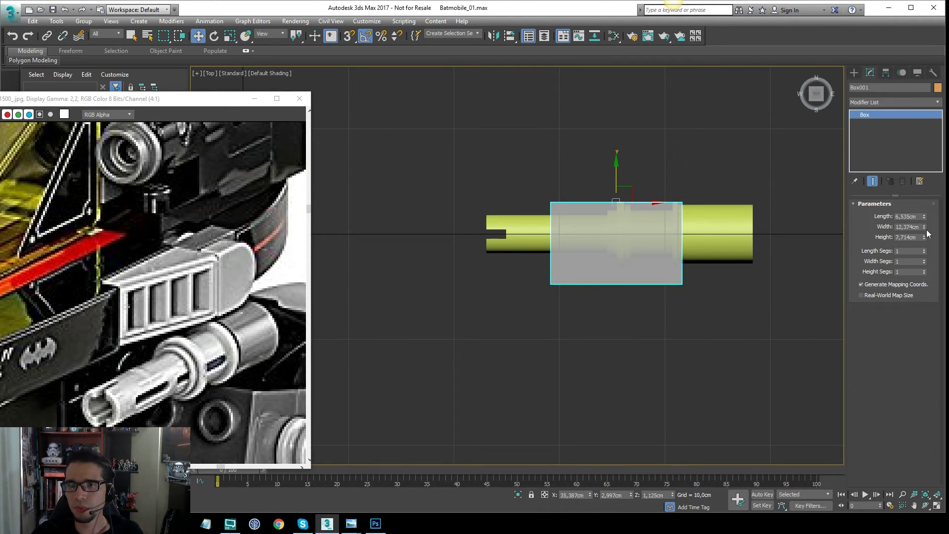
pyautogui.moveTo(924, 241); pyautogui.dragTo(926, 246)
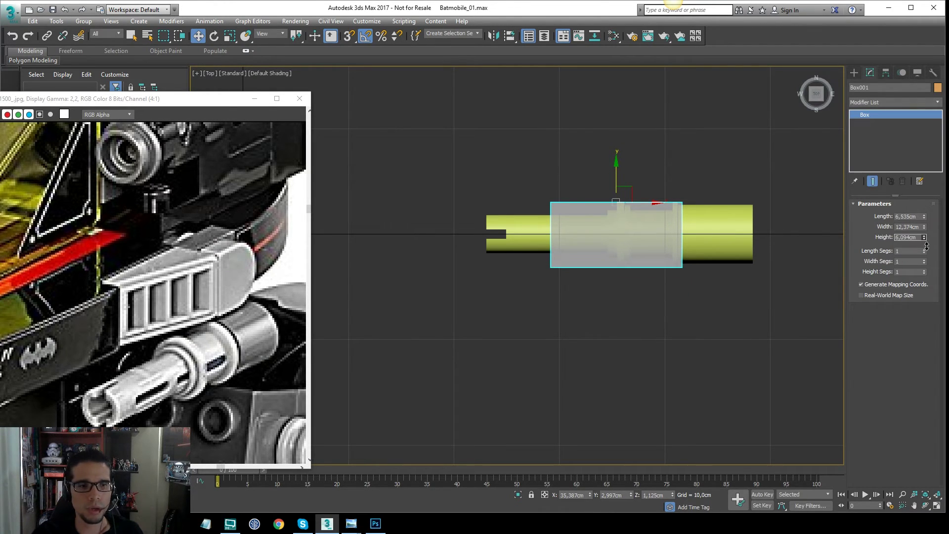
pyautogui.press('p')
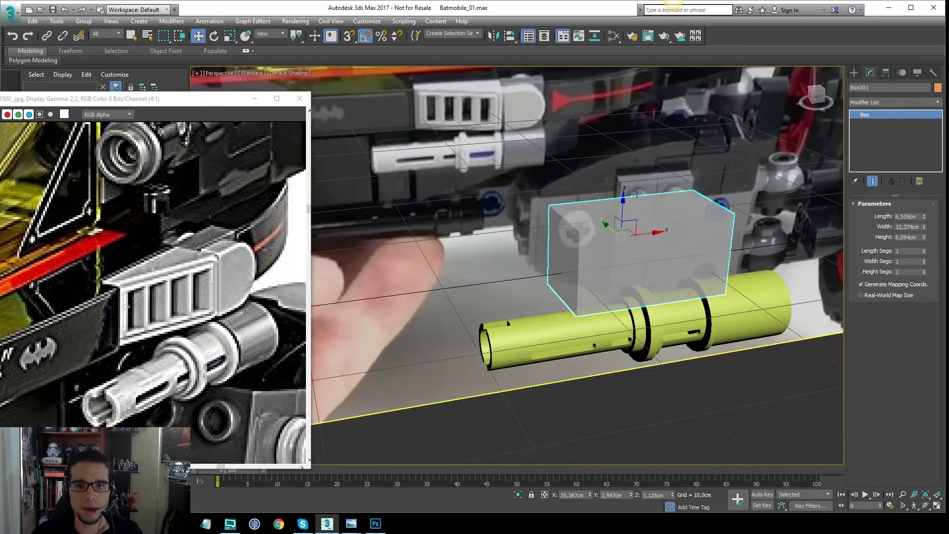
# - Turn off the box's see-through display, turn on edged faces and convert the box to Editable Poly
pyautogui.moveTo(637, 193); pyautogui.dragTo(628, 200, button='middle')
pyautogui.hotkey('alt', 'x')
pyautogui.moveTo(588, 238)
pyautogui.keyDown('alt'); pyautogui.mouseDown(button='middle')
pyautogui.moveTo(638, 225)
pyautogui.moveTo(635, 261)
pyautogui.moveTo(613, 252)
pyautogui.mouseUp(button='middle'); pyautogui.keyUp('alt')
pyautogui.press('F4')
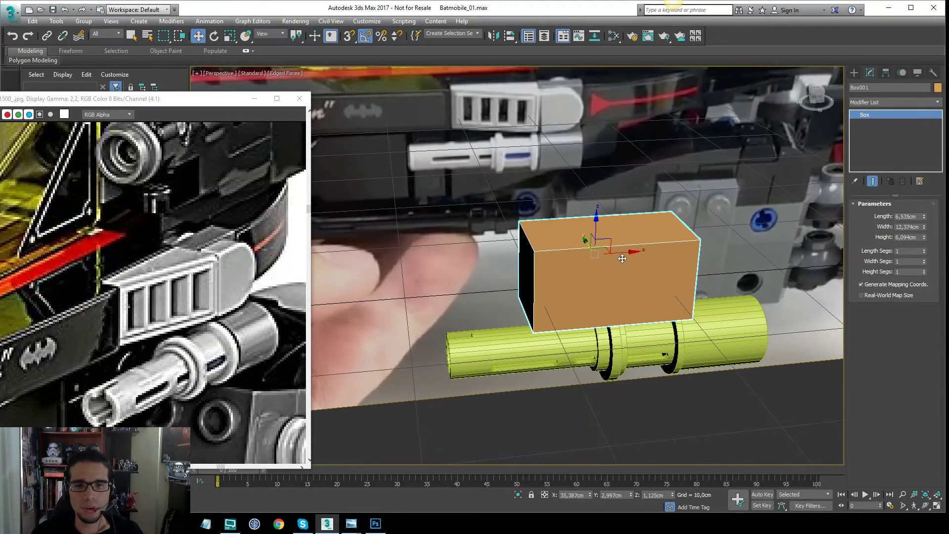
pyautogui.rightClick(623, 261)
pyautogui.moveTo(687, 360)
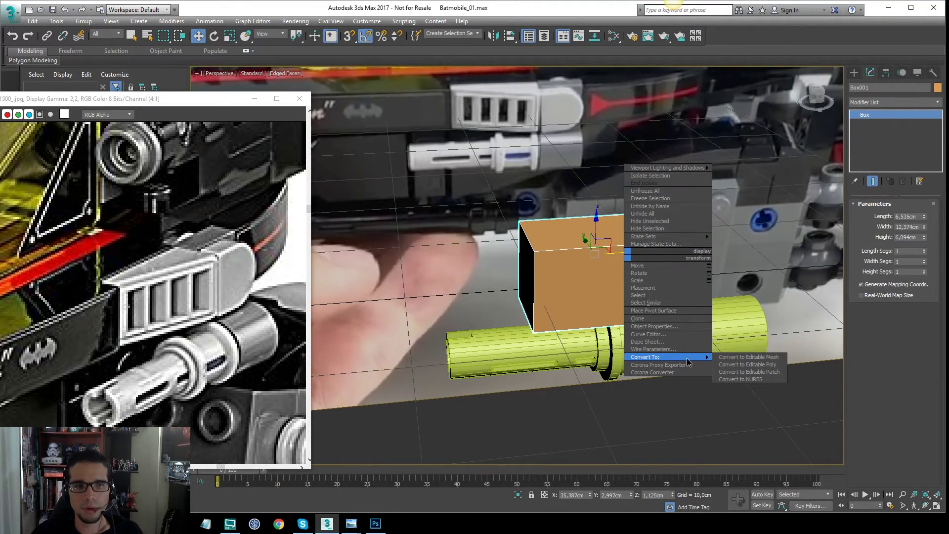
pyautogui.click(774, 366)
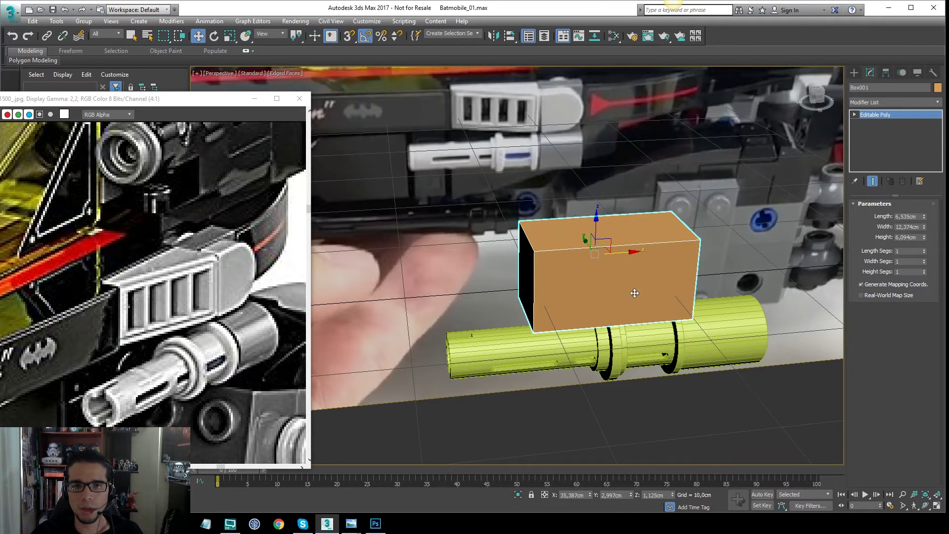
# - Move the box's outer vertical edge at the barrel-tip end inward to about Y 0.165 cm, tapering the block toward the tip
pyautogui.press('2')
pyautogui.click(533, 282)
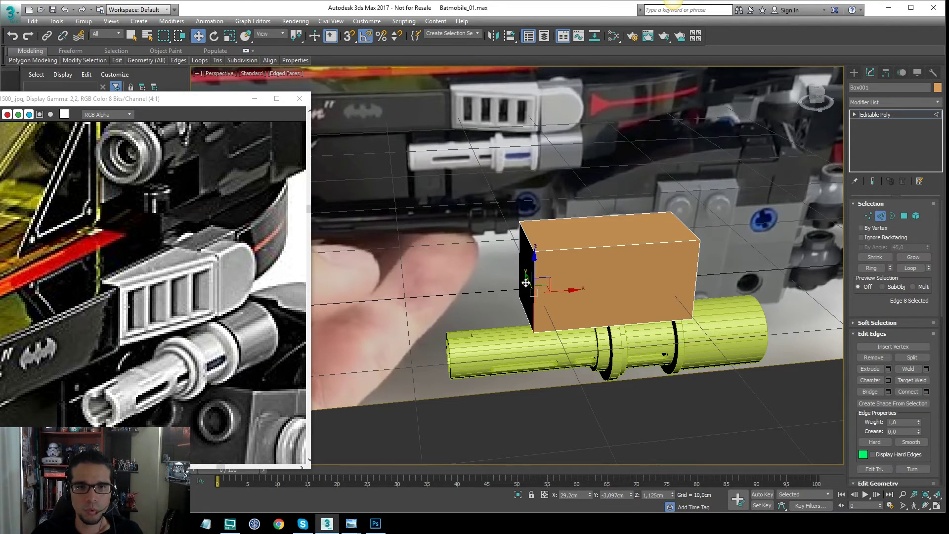
pyautogui.keyDown('alt'); pyautogui.moveTo(533, 283); pyautogui.dragTo(507, 282, button='middle'); pyautogui.keyUp('alt')
pyautogui.moveTo(515, 282); pyautogui.dragTo(499, 262)
pyautogui.keyDown('alt'); pyautogui.moveTo(499, 262); pyautogui.dragTo(415, 296, button='middle'); pyautogui.keyUp('alt')
pyautogui.keyDown('alt'); pyautogui.moveTo(572, 307); pyautogui.dragTo(586, 312, button='middle'); pyautogui.keyUp('alt')
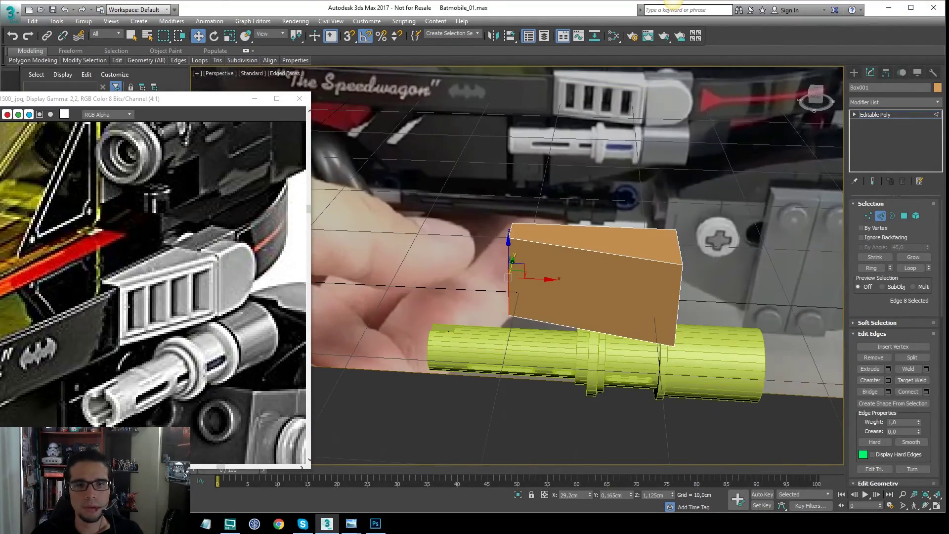
# - Leave edge editing and make the tapered block see-through over the slotted panel in the front-view reference
pyautogui.click(885, 114)
pyautogui.press('f')
pyautogui.press('z')
pyautogui.scroll(-3, 578, 247)
pyautogui.moveTo(581, 248); pyautogui.dragTo(604, 246, button='middle')
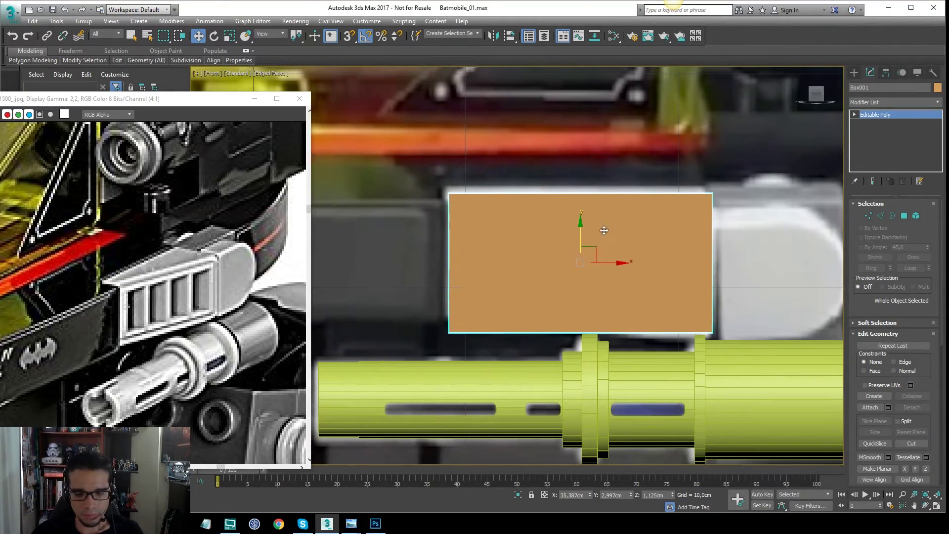
pyautogui.hotkey('alt', 'x')
pyautogui.moveTo(783, 175); pyautogui.dragTo(788, 188, button='middle')
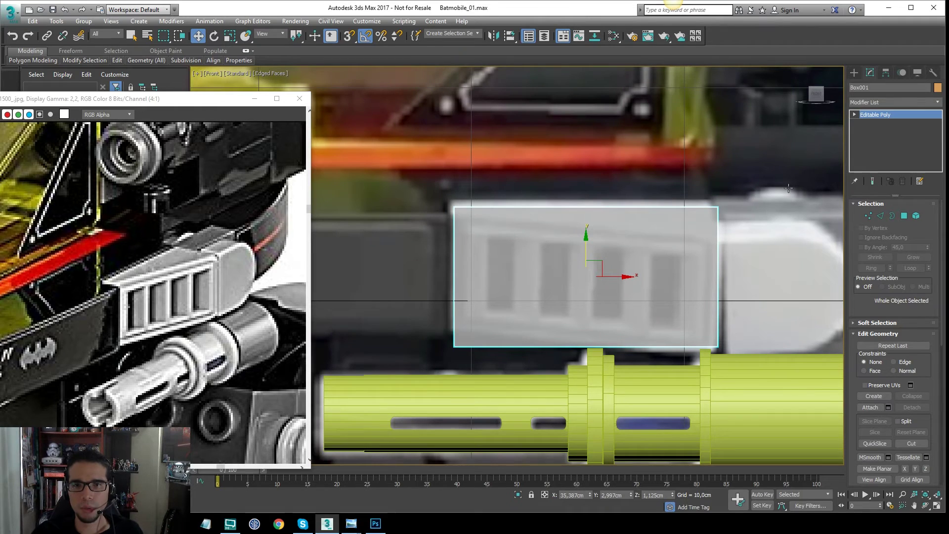
# - Create a box about 4.111 × 1.417 cm and 5.156 cm high over the slot nearest the barrel tip
pyautogui.click(855, 74)
pyautogui.click(873, 133)
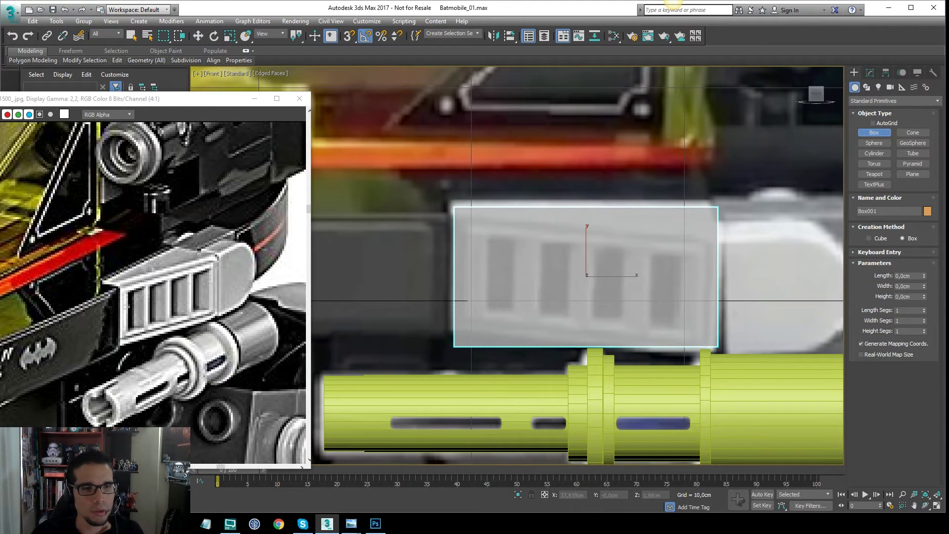
pyautogui.moveTo(484, 232); pyautogui.dragTo(515, 320)
pyautogui.press('w')
pyautogui.keyDown('alt'); pyautogui.moveTo(512, 241); pyautogui.dragTo(551, 267, button='middle'); pyautogui.keyUp('alt')
pyautogui.keyDown('alt'); pyautogui.moveTo(436, 229); pyautogui.dragTo(421, 222, button='middle'); pyautogui.keyUp('alt')
# - Move the slot box along Y to about 2.483 cm and set its height to about 6.497 cm
pyautogui.press('t')
pyautogui.scroll(10, 542, 240)
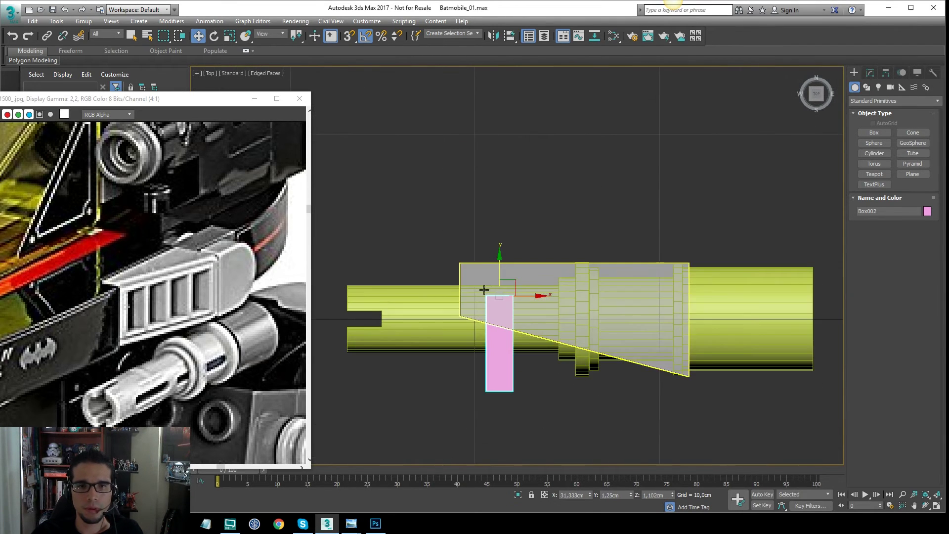
pyautogui.moveTo(514, 267); pyautogui.dragTo(514, 234)
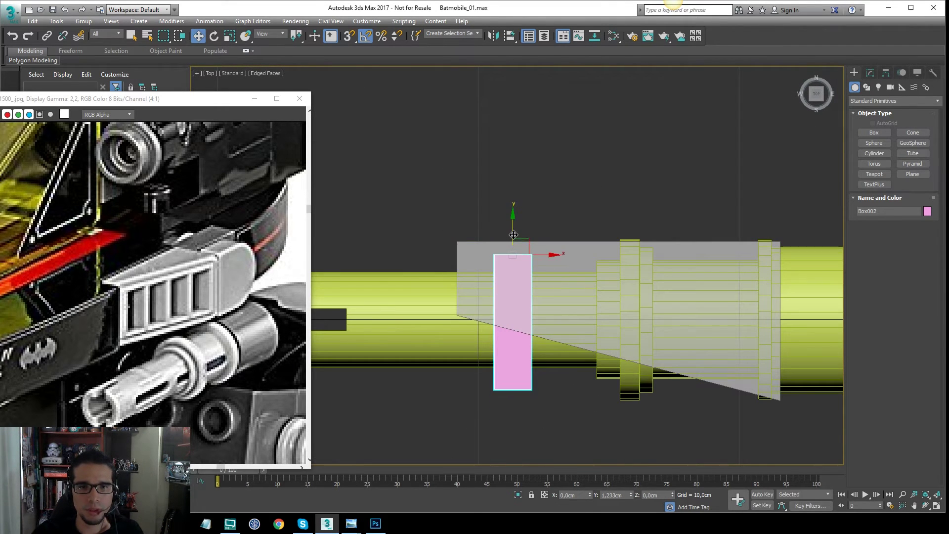
pyautogui.click(871, 73)
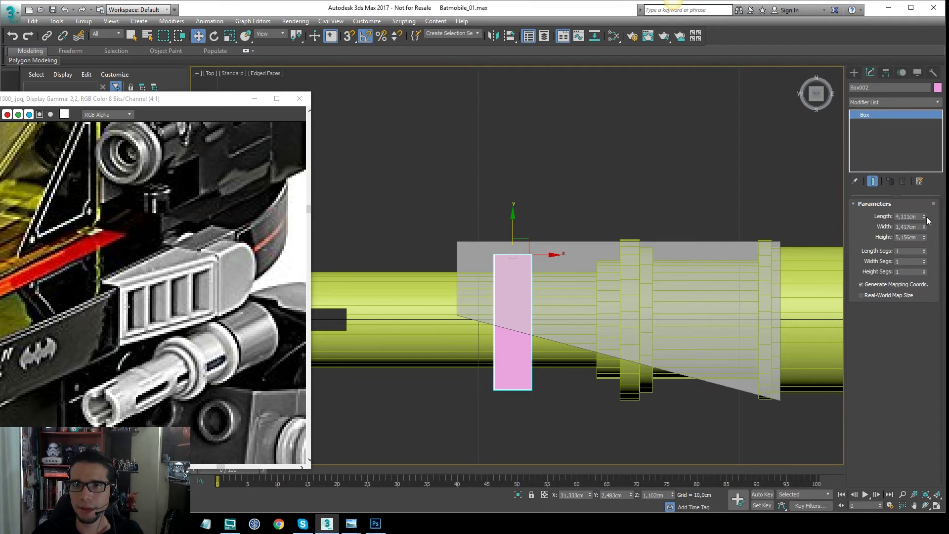
pyautogui.moveTo(924, 236); pyautogui.dragTo(926, 224)
pyautogui.moveTo(630, 221); pyautogui.dragTo(623, 223, button='middle')
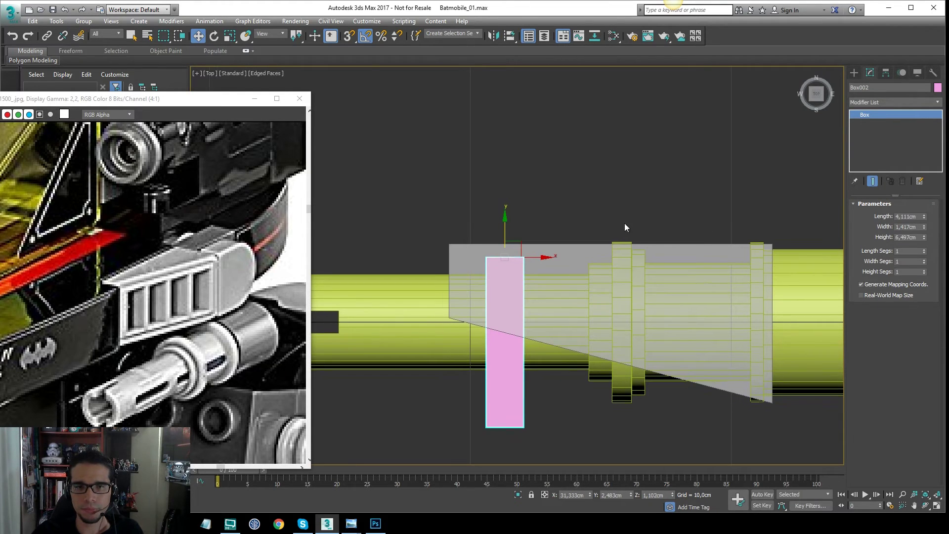
# - Clone the slot box three times along X at even spacing, with the last copy at about X 39.053 cm
pyautogui.press('f')
pyautogui.scroll(-5, 623, 227)
pyautogui.scroll(8, 650, 274)
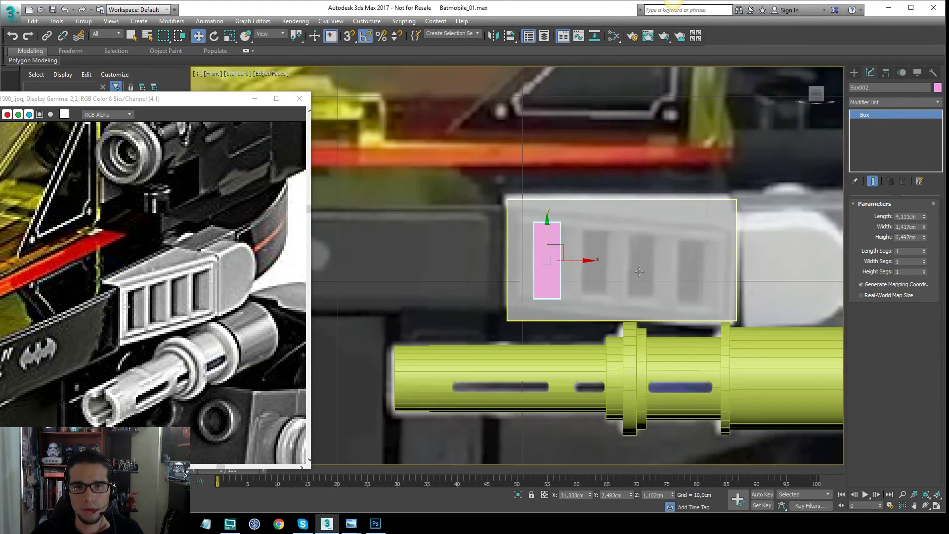
pyautogui.moveTo(650, 274); pyautogui.dragTo(589, 274, button='middle')
pyautogui.keyDown('shift'); pyautogui.moveTo(522, 257); pyautogui.dragTo(570, 256); pyautogui.keyUp('shift')
pyautogui.click(497, 266)
pyautogui.click(498, 266)
pyautogui.click(477, 303)
pyautogui.moveTo(591, 260); pyautogui.dragTo(590, 250, button='middle')
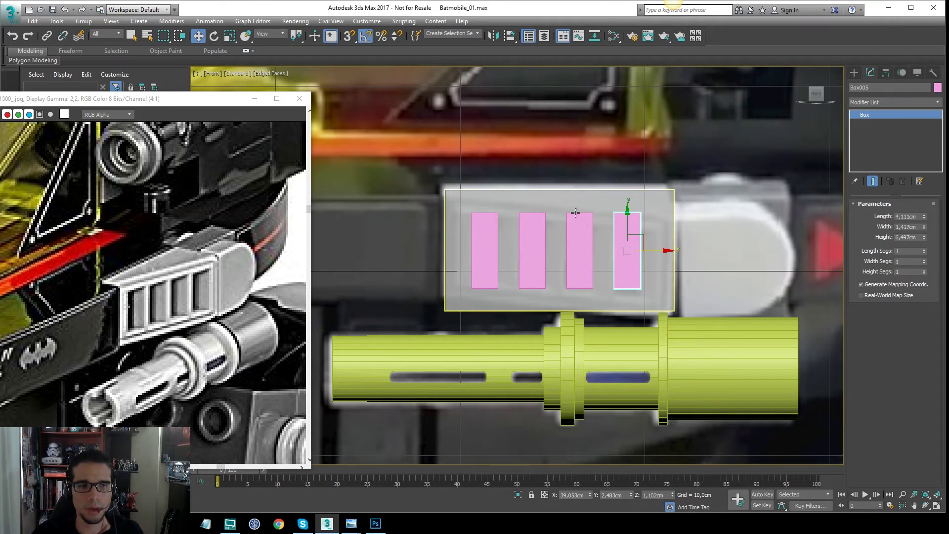
# - Turn off the tapered block's see-through display and show edged faces, keeping the whole object selected
pyautogui.click(552, 204)
pyautogui.keyDown('alt'); pyautogui.moveTo(547, 207); pyautogui.dragTo(593, 209, button='middle'); pyautogui.keyUp('alt')
pyautogui.hotkey('alt', 'x')
pyautogui.keyDown('alt'); pyautogui.moveTo(646, 189); pyautogui.dragTo(636, 183, button='middle'); pyautogui.keyUp('alt')
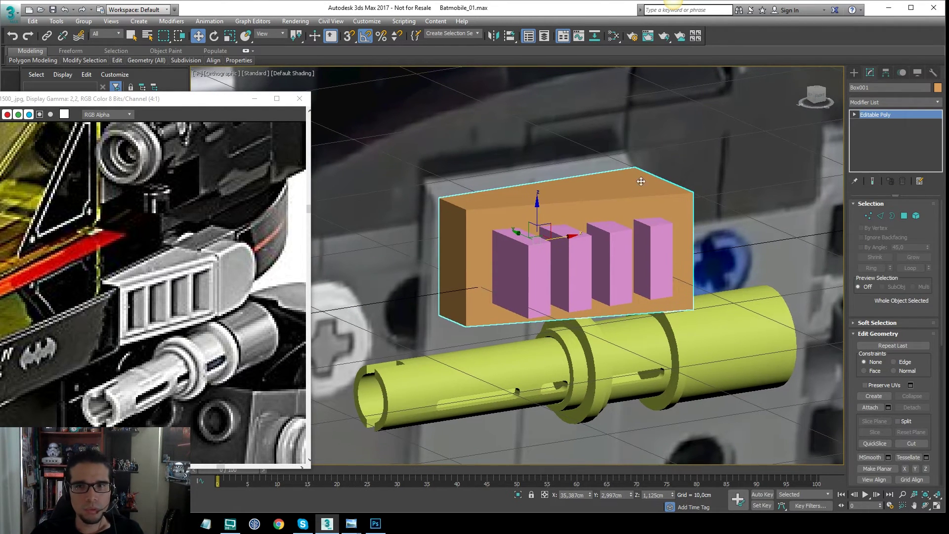
pyautogui.press('1')
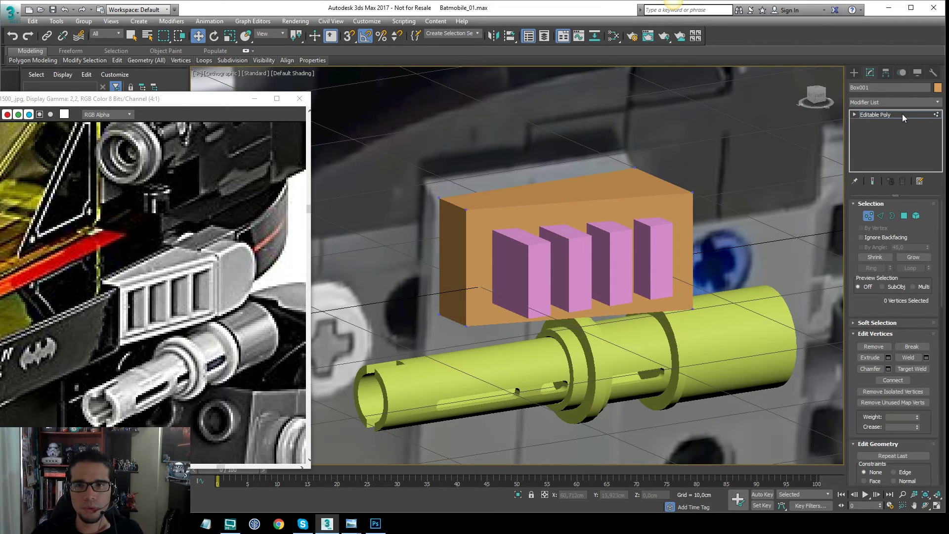
pyautogui.click(895, 119)
pyautogui.keyDown('alt'); pyautogui.moveTo(669, 172); pyautogui.dragTo(542, 221, button='middle'); pyautogui.keyUp('alt')
pyautogui.scroll(2, 542, 225)
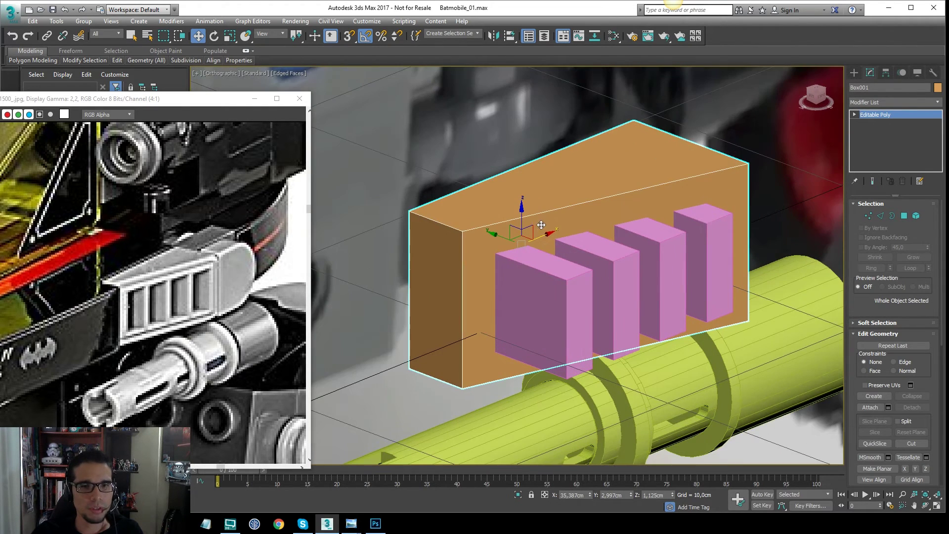
pyautogui.press('F4')
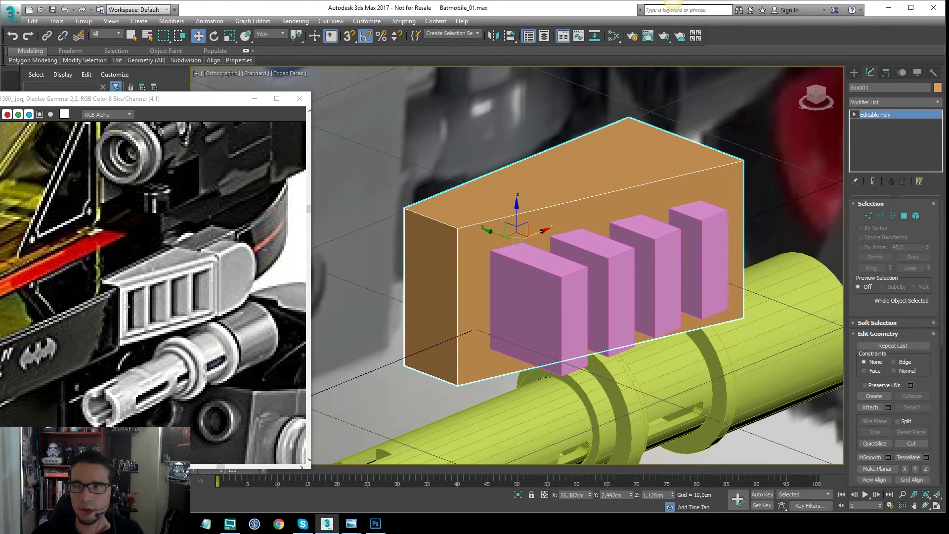
pyautogui.moveTo(121, 286); pyautogui.dragTo(174, 274)
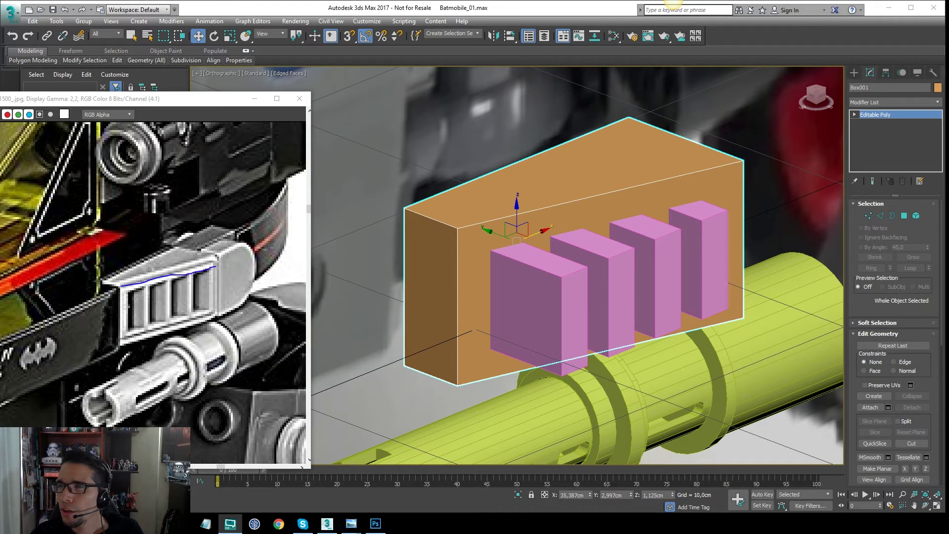
pyautogui.press('Escape')
pyautogui.moveTo(614, 203); pyautogui.dragTo(595, 199, button='middle')
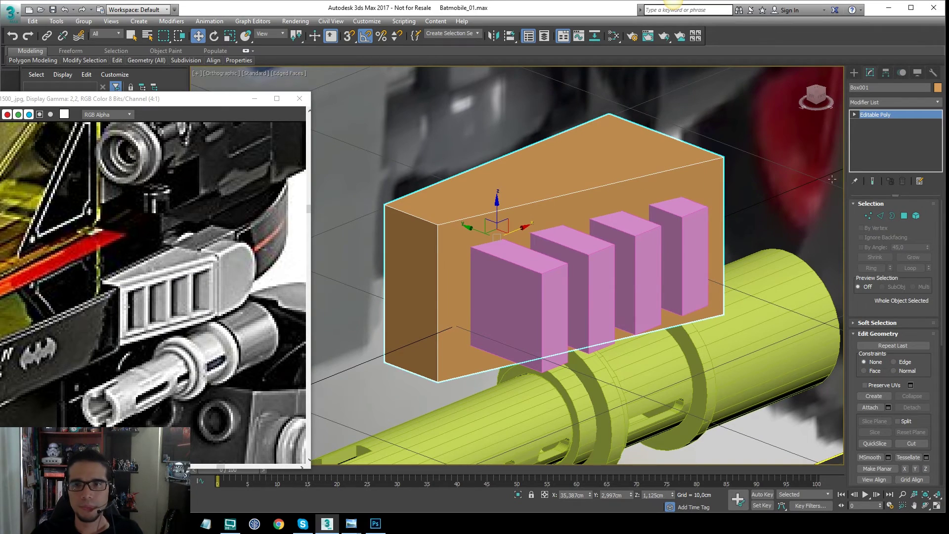
# - Convert the tapered block to Editable Poly again
pyautogui.rightClick(648, 184)
pyautogui.moveTo(709, 288)
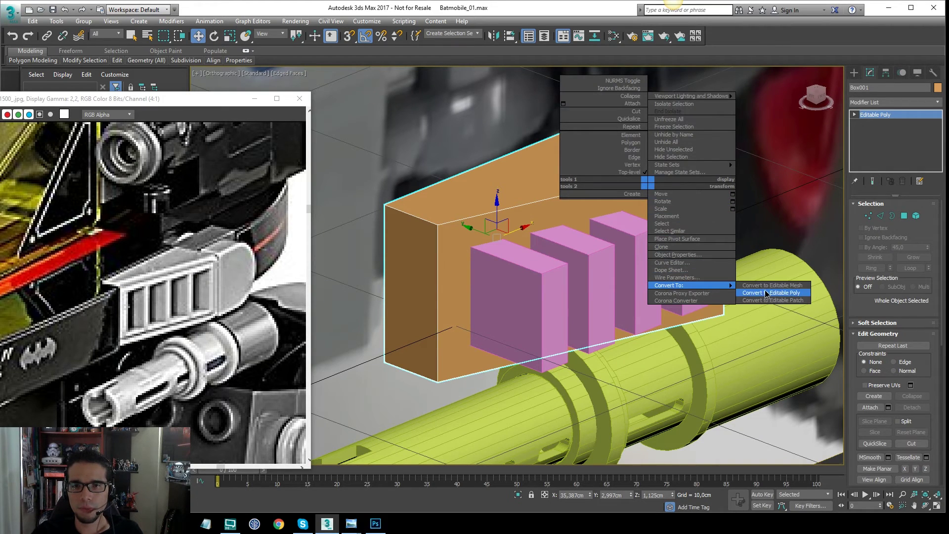
pyautogui.click(764, 292)
pyautogui.click(645, 246)
pyautogui.keyDown('alt'); pyautogui.moveTo(645, 246); pyautogui.dragTo(719, 172, button='middle'); pyautogui.keyUp('alt')
pyautogui.click(721, 171)
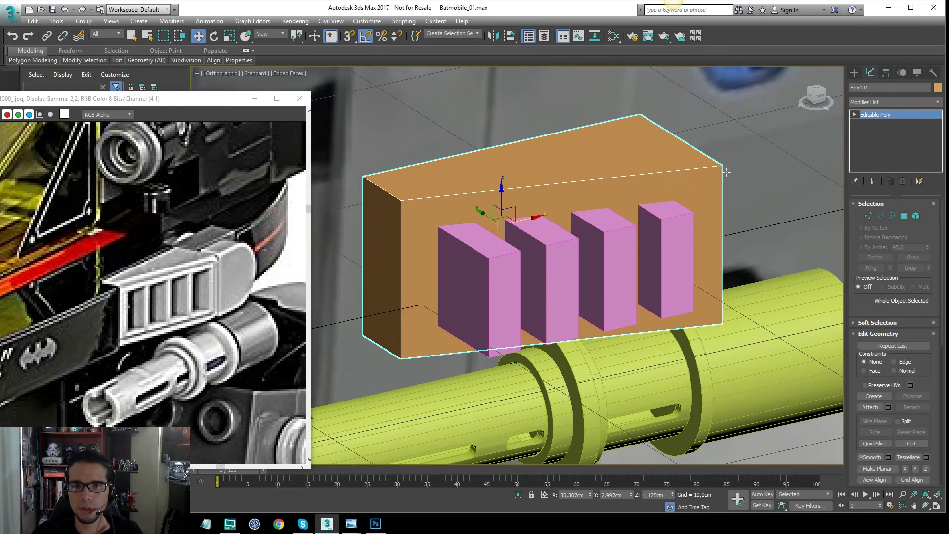
# - Inset the block's slanted front polygon to leave a narrow frame around the slot boxes
pyautogui.click(905, 216)
pyautogui.click(646, 210)
pyautogui.rightClick(539, 218)
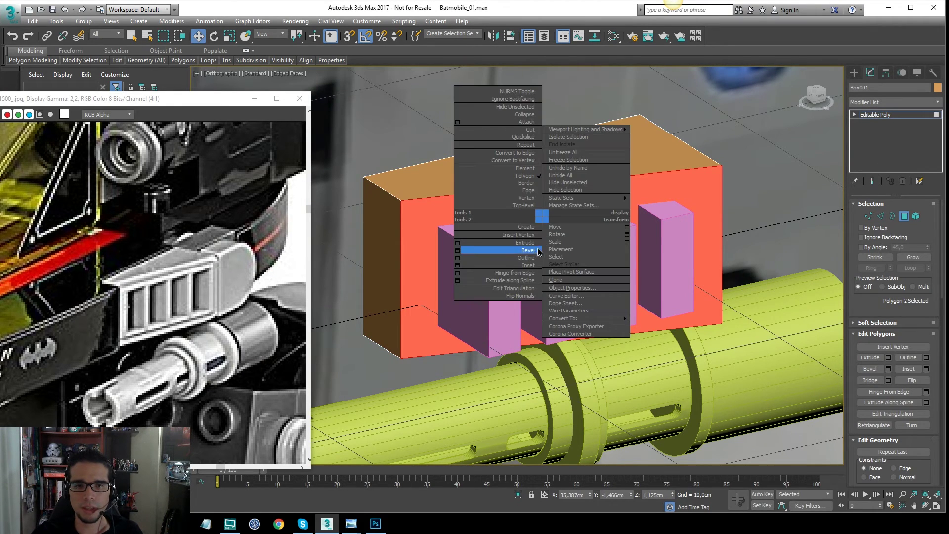
pyautogui.click(509, 265)
pyautogui.moveTo(560, 231); pyautogui.dragTo(561, 233)
pyautogui.rightClick(558, 244)
# - Extrude the inset front polygon slightly outward into a raised panel and leave polygon editing
pyautogui.rightClick(542, 238)
pyautogui.click(530, 265)
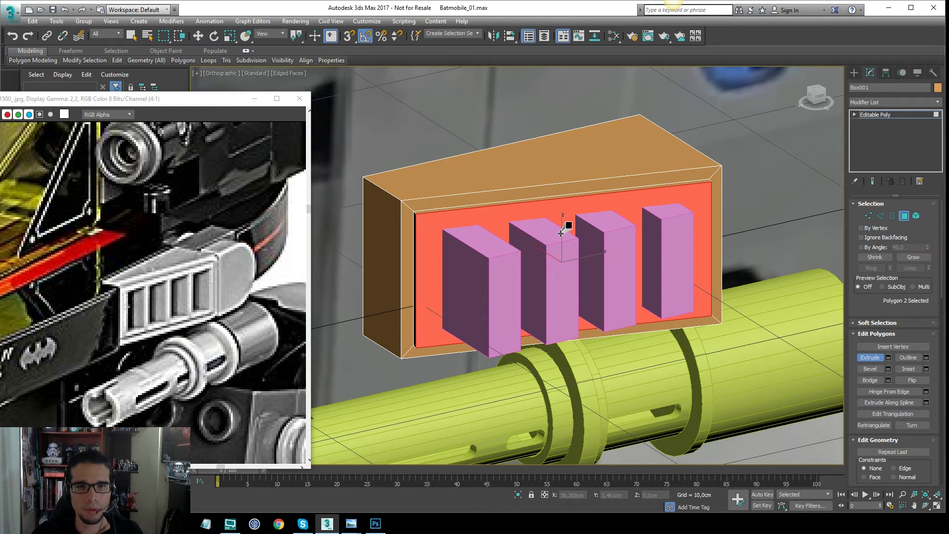
pyautogui.press('w')
pyautogui.click(876, 118)
pyautogui.keyDown('alt'); pyautogui.moveTo(586, 180); pyautogui.dragTo(614, 173, button='middle'); pyautogui.keyUp('alt')
pyautogui.press('q')
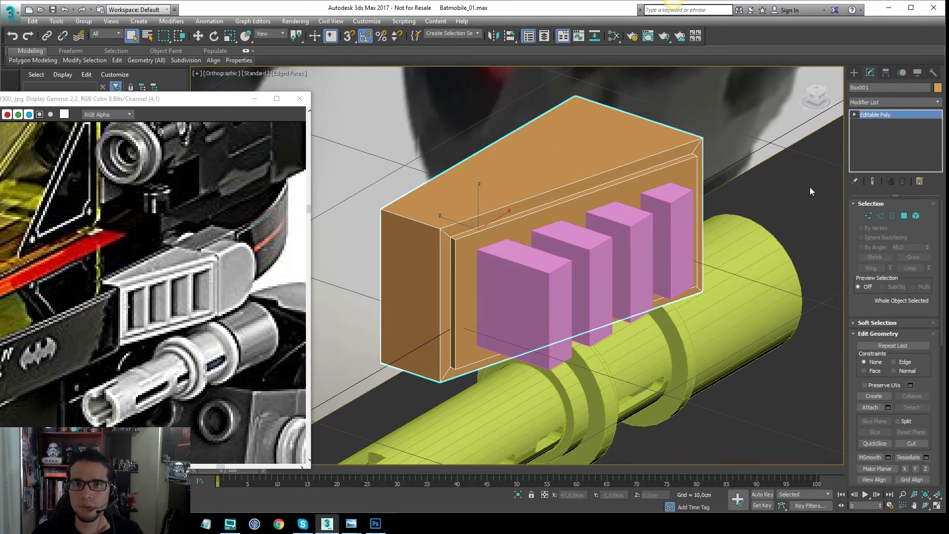
# - Subtract the four slot boxes from the tapered block with ProBoolean to cut the vent slots
pyautogui.click(855, 73)
pyautogui.click(858, 100)
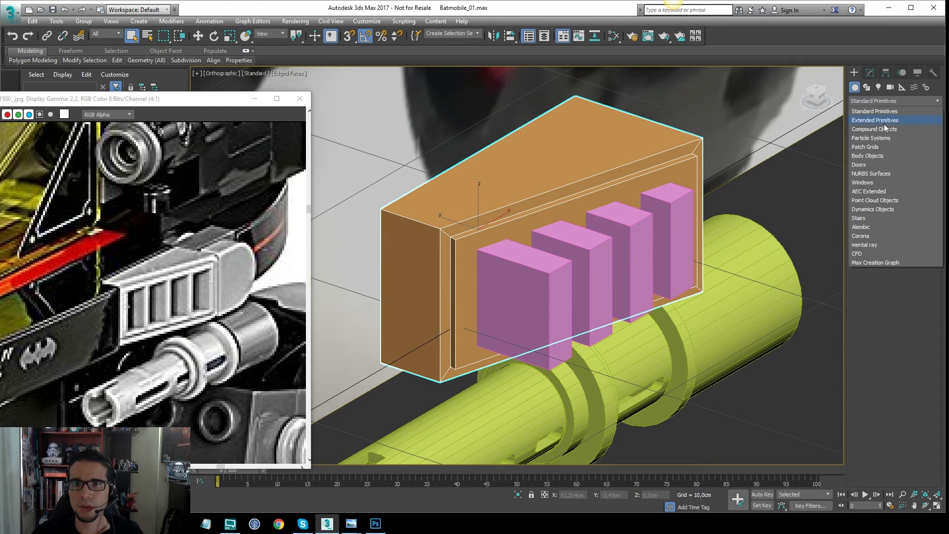
pyautogui.click(874, 129)
pyautogui.click(874, 185)
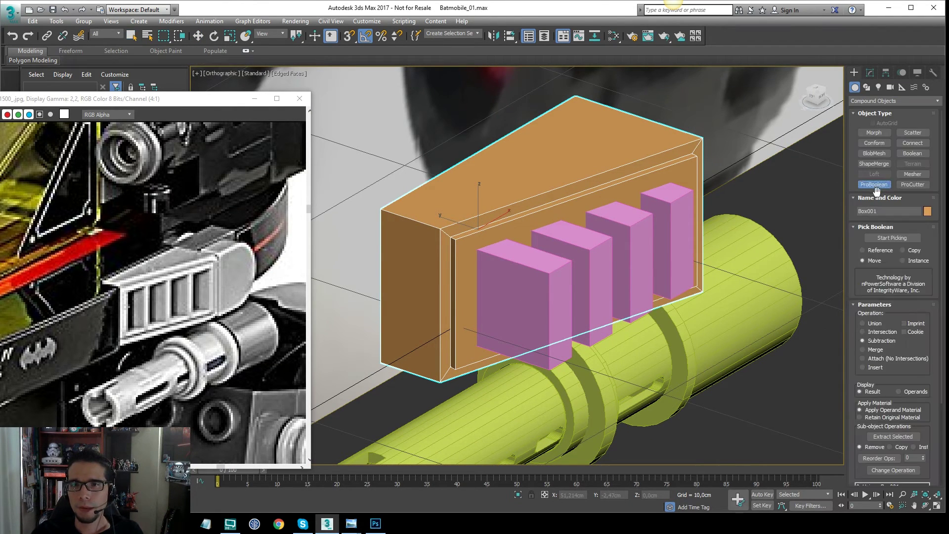
pyautogui.click(890, 238)
pyautogui.click(559, 270)
pyautogui.click(553, 275)
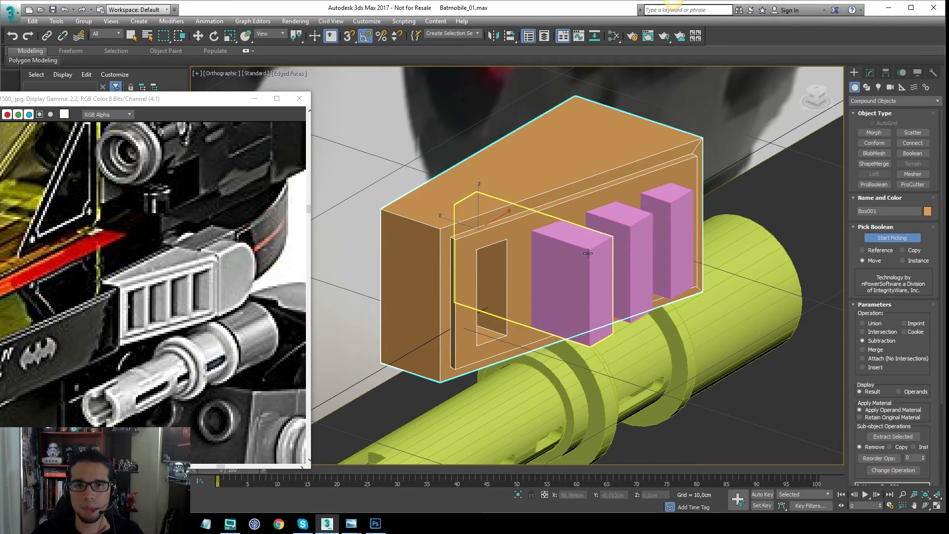
pyautogui.click(618, 239)
pyautogui.click(673, 225)
pyautogui.press('w')
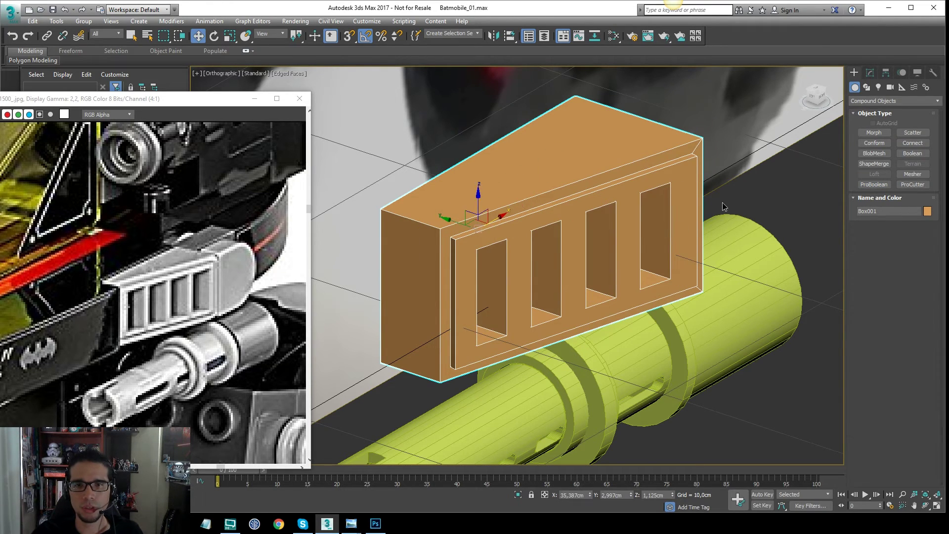
# - Turn off edged faces and inspect the slotted block with the cannon from several angles
pyautogui.keyDown('alt'); pyautogui.moveTo(721, 203); pyautogui.dragTo(742, 208, button='middle'); pyautogui.keyUp('alt')
pyautogui.press('F4')
pyautogui.moveTo(683, 186)
pyautogui.keyDown('alt'); pyautogui.mouseDown(button='middle')
pyautogui.moveTo(653, 208)
pyautogui.moveTo(664, 221)
pyautogui.moveTo(702, 214)
pyautogui.moveTo(706, 191)
pyautogui.moveTo(667, 213)
pyautogui.moveTo(669, 198)
pyautogui.moveTo(618, 195)
pyautogui.moveTo(634, 197)
pyautogui.mouseUp(button='middle'); pyautogui.keyUp('alt')
pyautogui.scroll(-6, 634, 198)
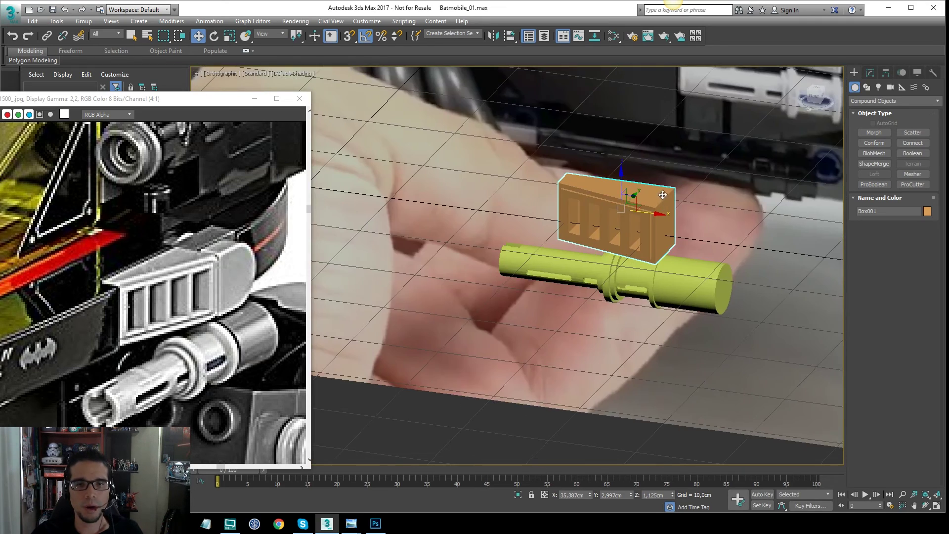
# - Open a second Batmobile reference image showing a side view of the vent panel and its rounded end piece
pyautogui.press('f')
pyautogui.scroll(10, 589, 265)
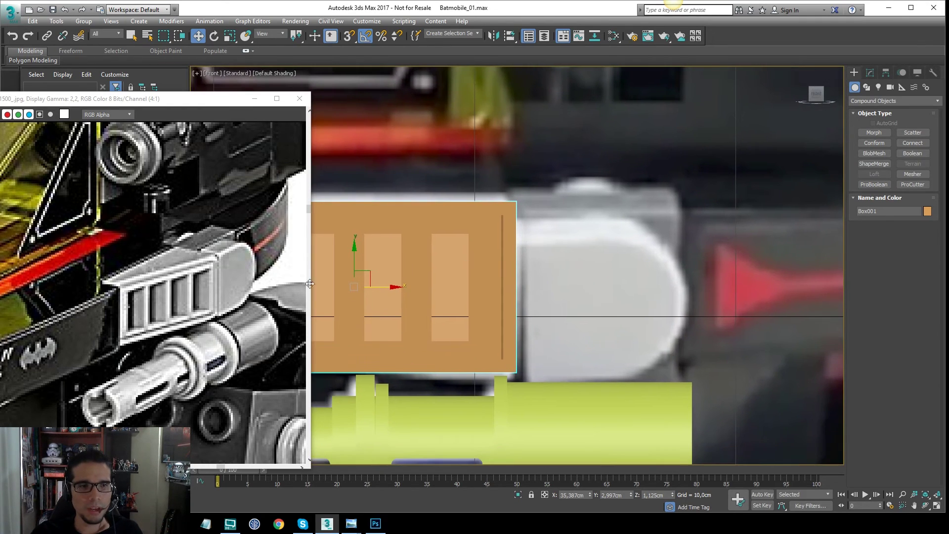
pyautogui.moveTo(226, 258); pyautogui.dragTo(177, 264, button='middle')
pyautogui.scroll(-2, 173, 280)
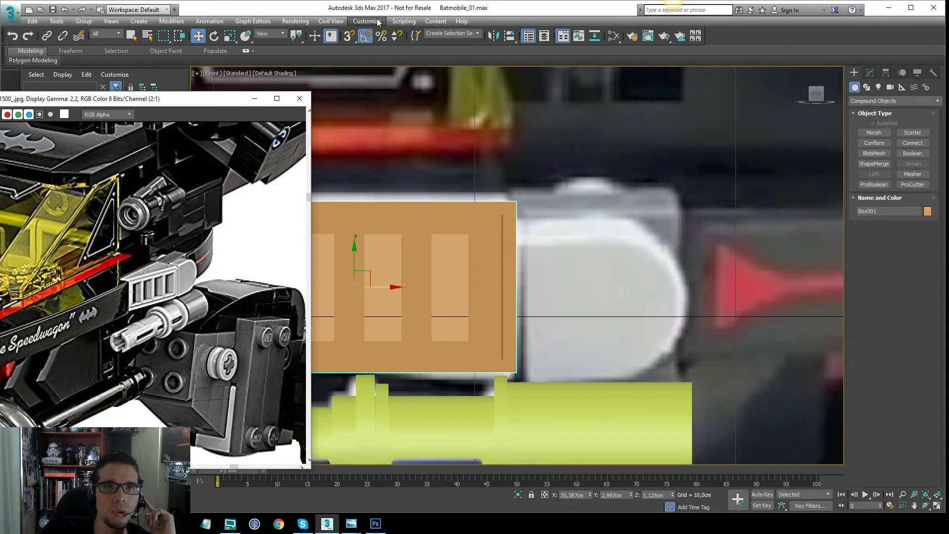
pyautogui.click(295, 20)
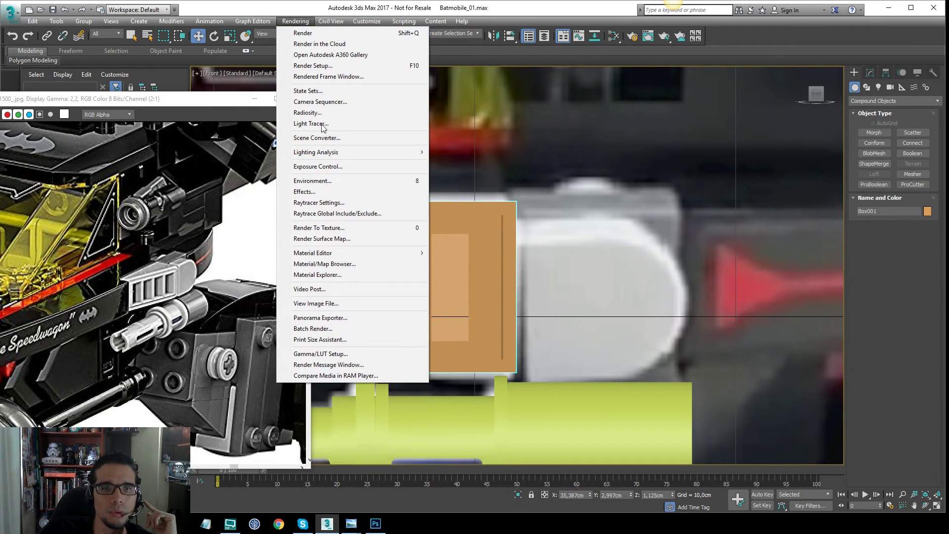
pyautogui.click(337, 304)
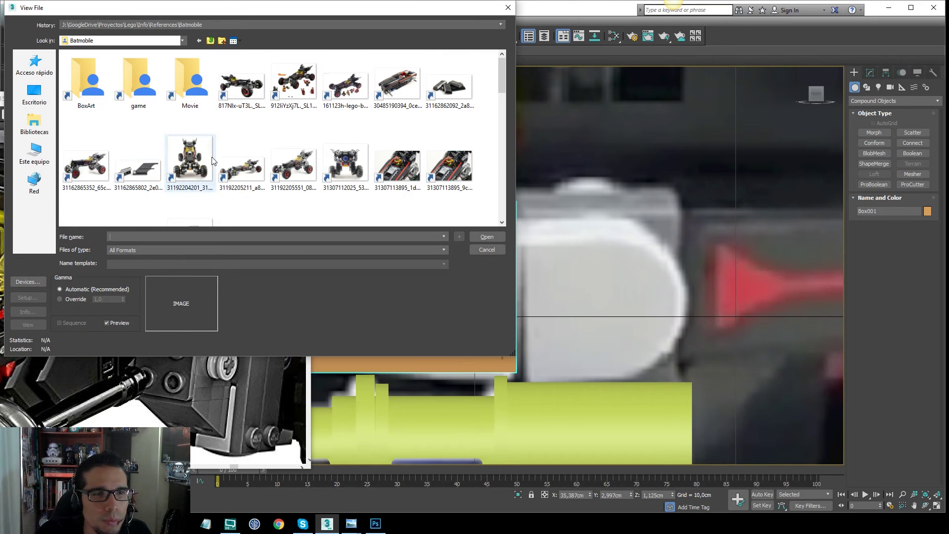
pyautogui.moveTo(500, 82); pyautogui.dragTo(501, 93)
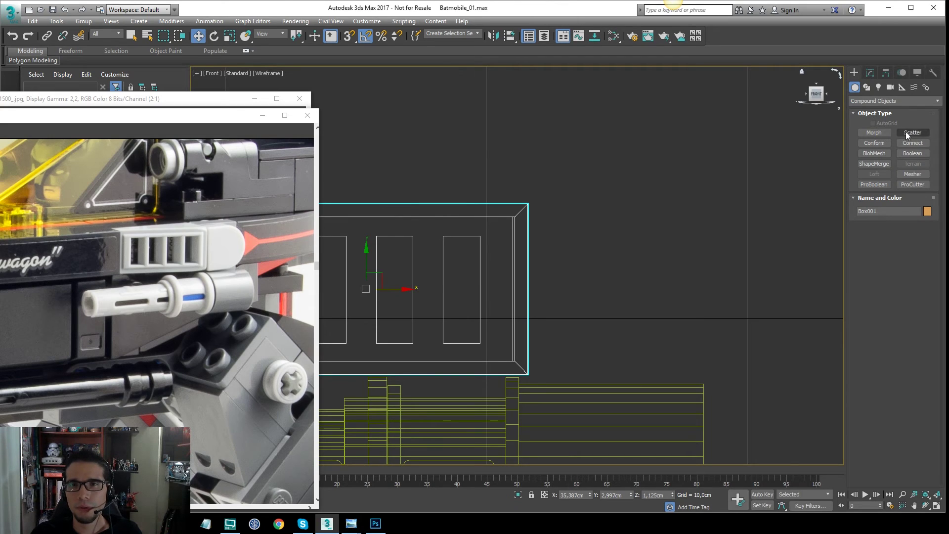
# - Switch the snap mode and draw a rectangle about 6.91 × 6.744 cm from the slotted block's upper rear corner to the cannon's rear edge
pyautogui.click(867, 87)
pyautogui.click(913, 140)
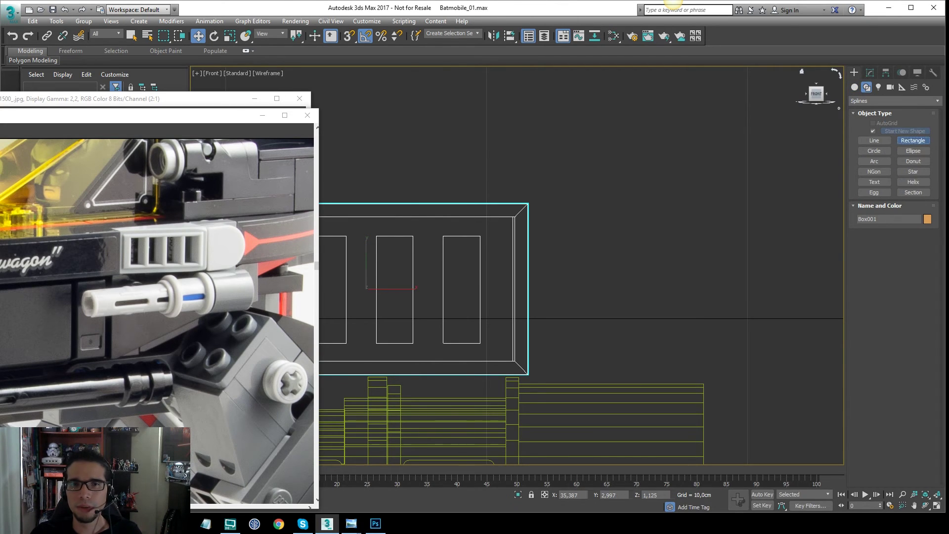
pyautogui.moveTo(349, 36); pyautogui.dragTo(350, 68)
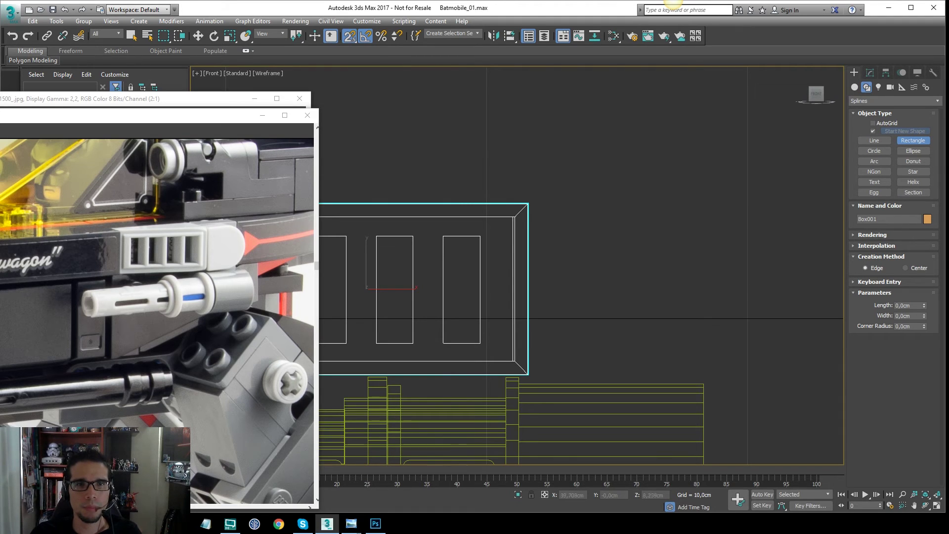
pyautogui.rightClick(349, 38)
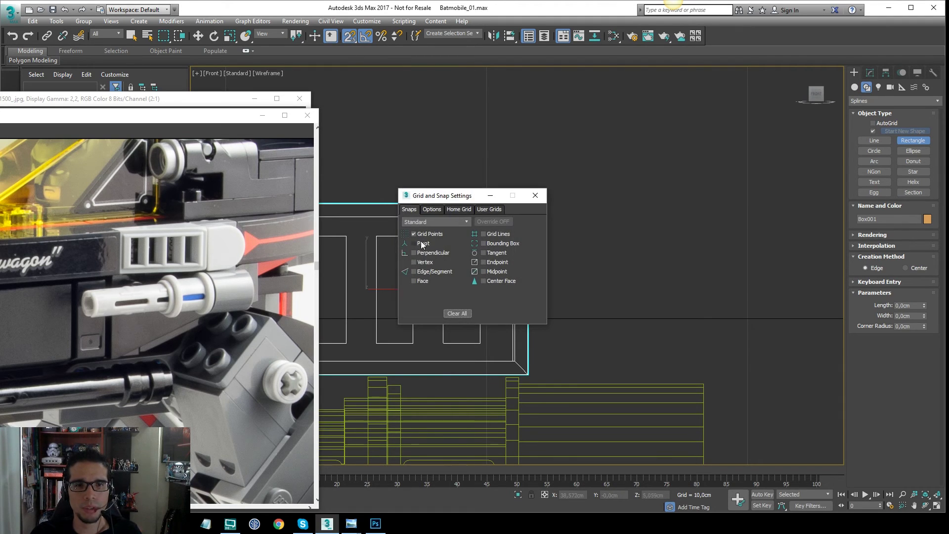
pyautogui.click(535, 196)
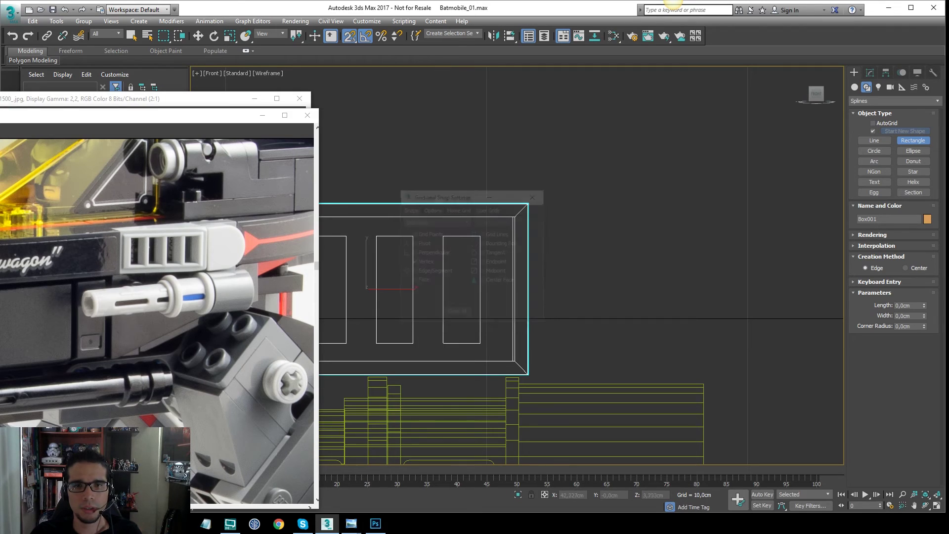
pyautogui.moveTo(528, 204); pyautogui.dragTo(704, 385)
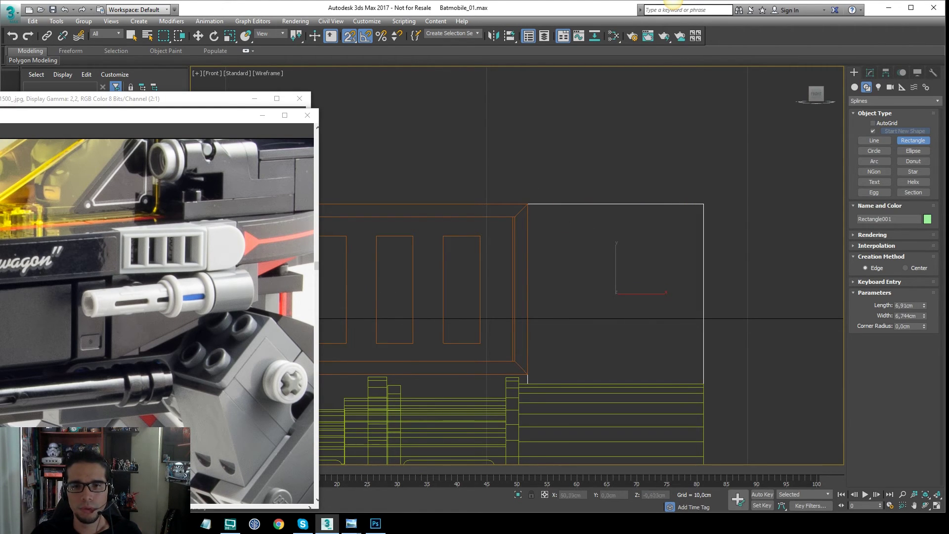
# - Round the new rectangle's corners with a radius of about 2.997 cm, comparing its outline with the reference
pyautogui.press('w')
pyautogui.moveTo(685, 232); pyautogui.dragTo(667, 217, button='middle')
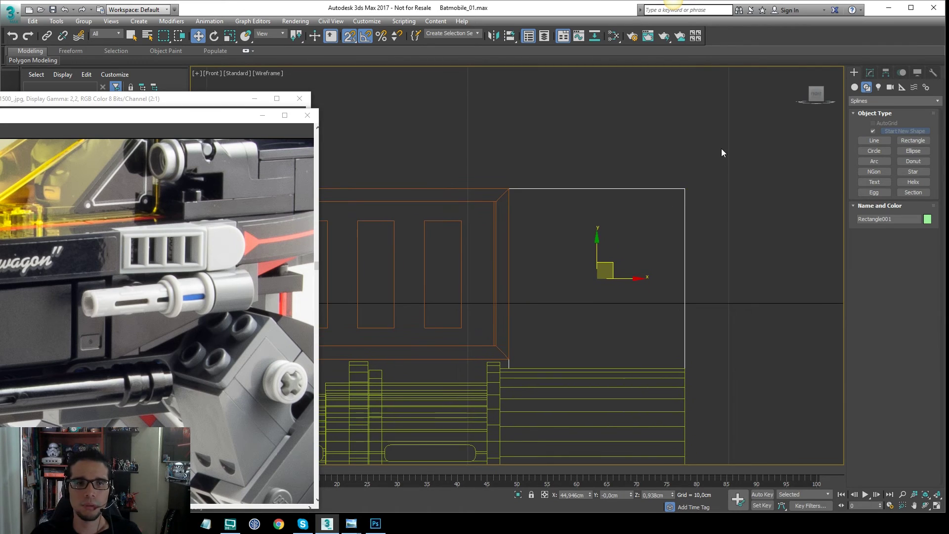
pyautogui.click(870, 71)
pyautogui.moveTo(925, 259); pyautogui.dragTo(935, 124)
pyautogui.press('F3')
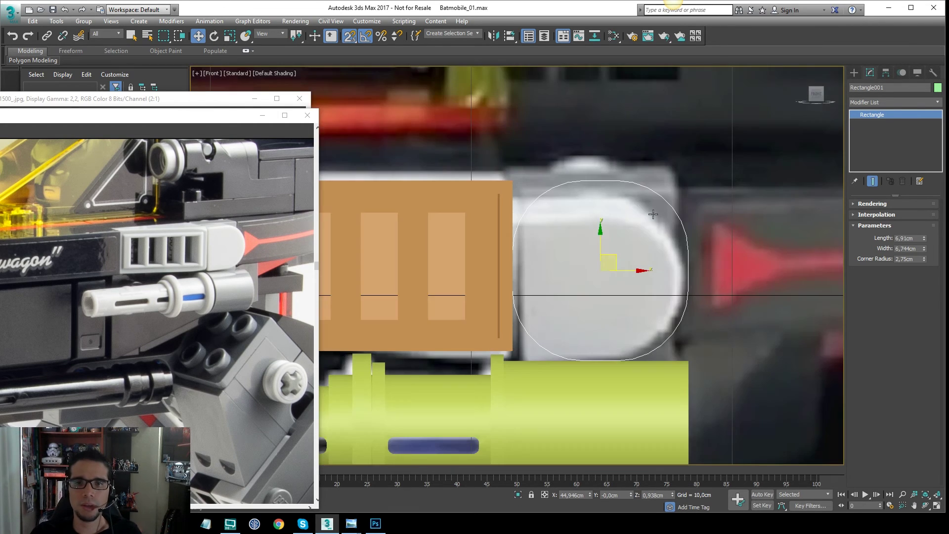
pyautogui.press('F3')
pyautogui.press('F3')
pyautogui.moveTo(923, 260); pyautogui.dragTo(924, 253)
# - Convert the rounded rectangle to an editable spline and change the four vertices nearest the vent block to Corner type
pyautogui.rightClick(634, 203)
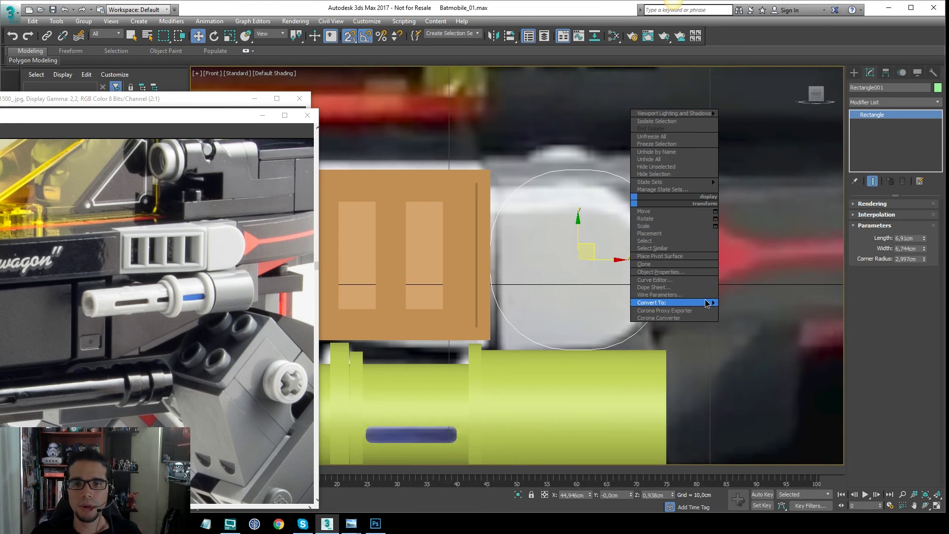
pyautogui.click(750, 305)
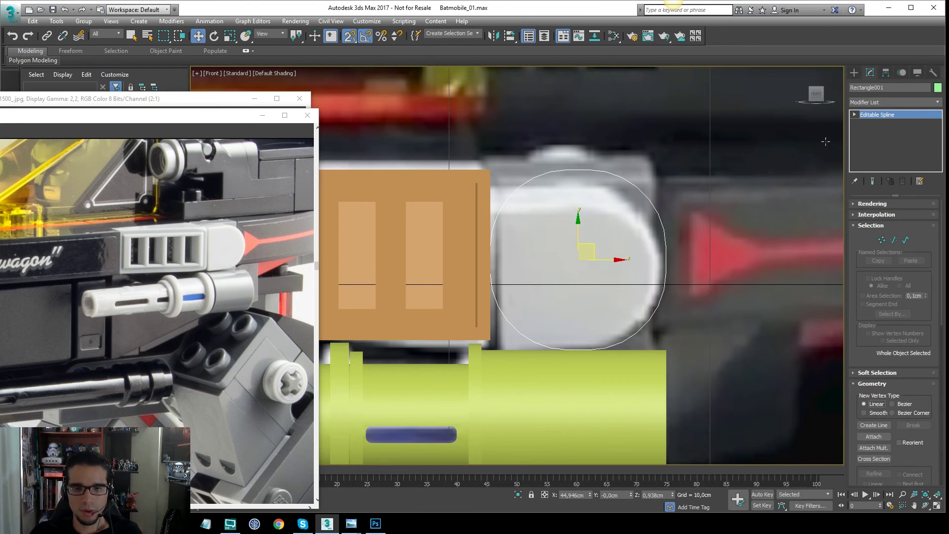
pyautogui.click(875, 131)
pyautogui.click(516, 197)
pyautogui.press('F3')
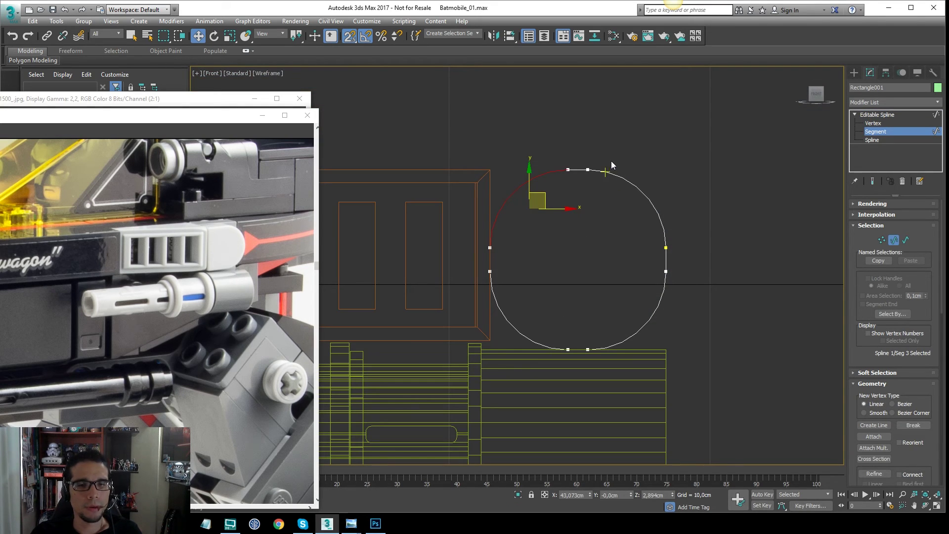
pyautogui.press('1')
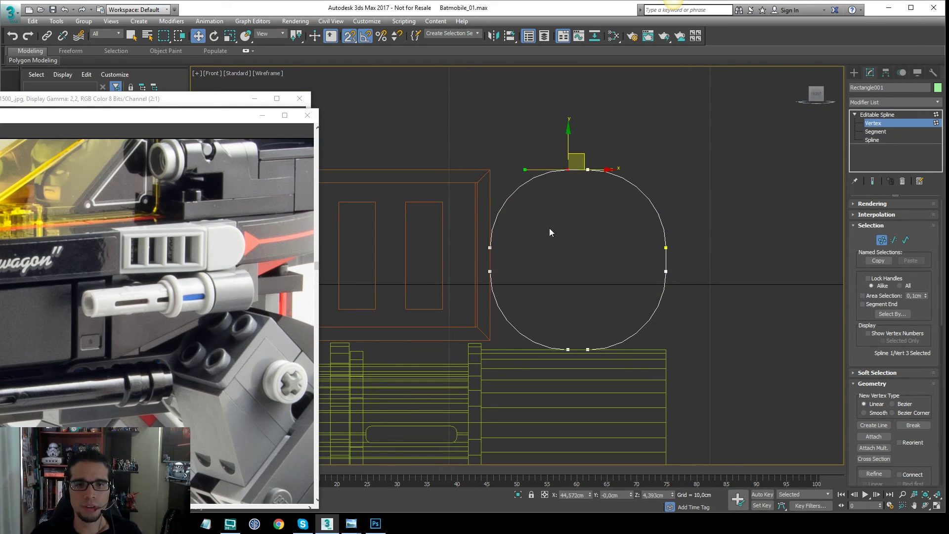
pyautogui.moveTo(571, 378); pyautogui.dragTo(443, 119)
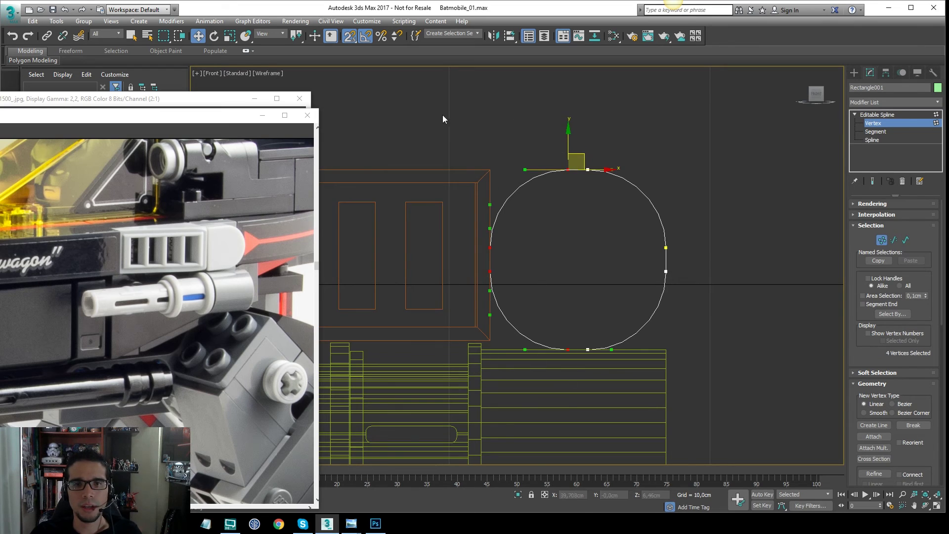
pyautogui.rightClick(573, 161)
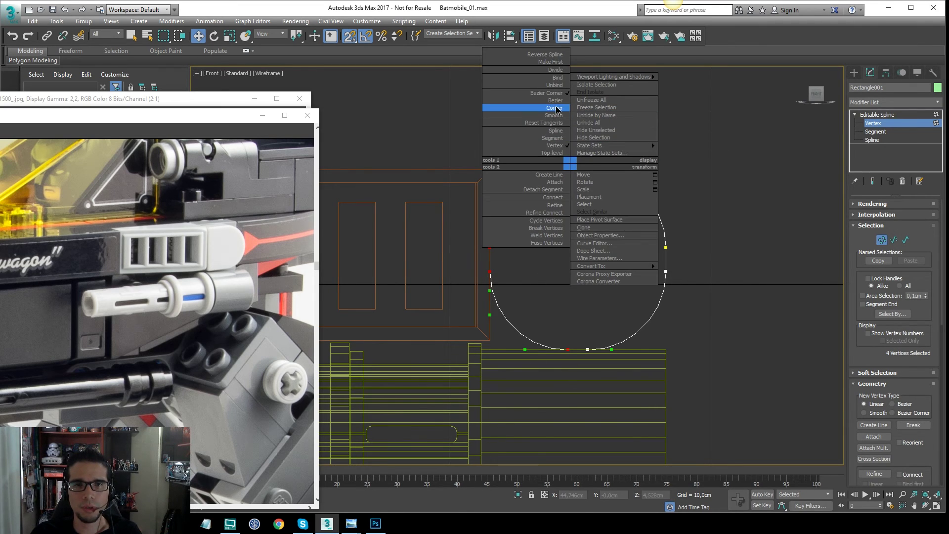
pyautogui.click(557, 109)
# - Snap the spline's upper and lower corner vertices to the vent block's rear upper and lower corners
pyautogui.click(568, 170)
pyautogui.moveTo(604, 170); pyautogui.dragTo(495, 166)
pyautogui.click(569, 348)
pyautogui.moveTo(601, 353); pyautogui.dragTo(491, 341)
pyautogui.click(582, 310)
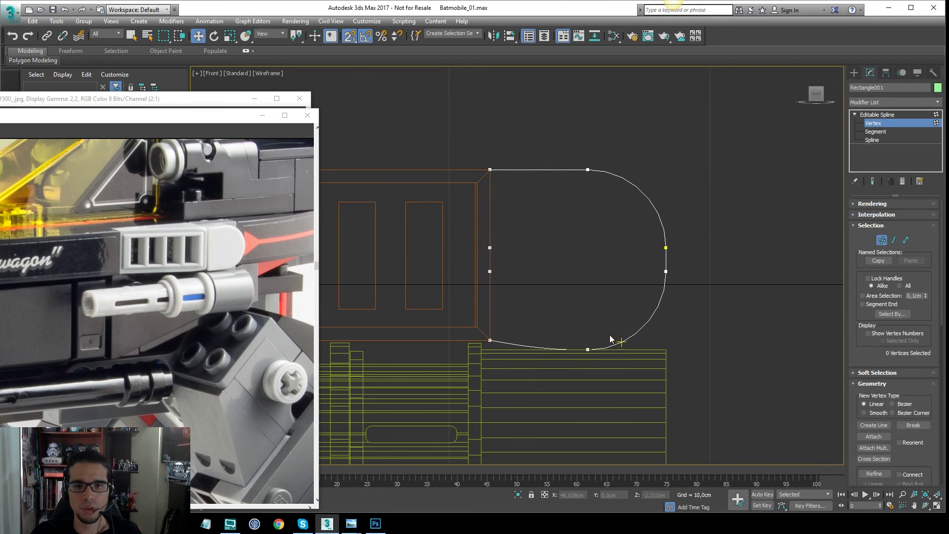
# - Raise the lower vertex of the rear curve to align with the vent block's lower edge
pyautogui.click(586, 353)
pyautogui.moveTo(588, 325); pyautogui.dragTo(570, 309)
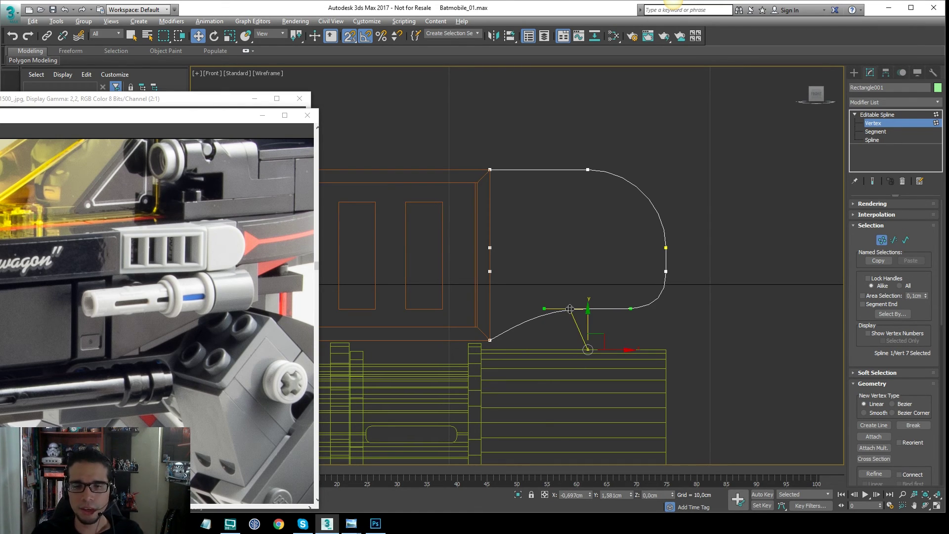
pyautogui.moveTo(571, 310); pyautogui.dragTo(588, 340)
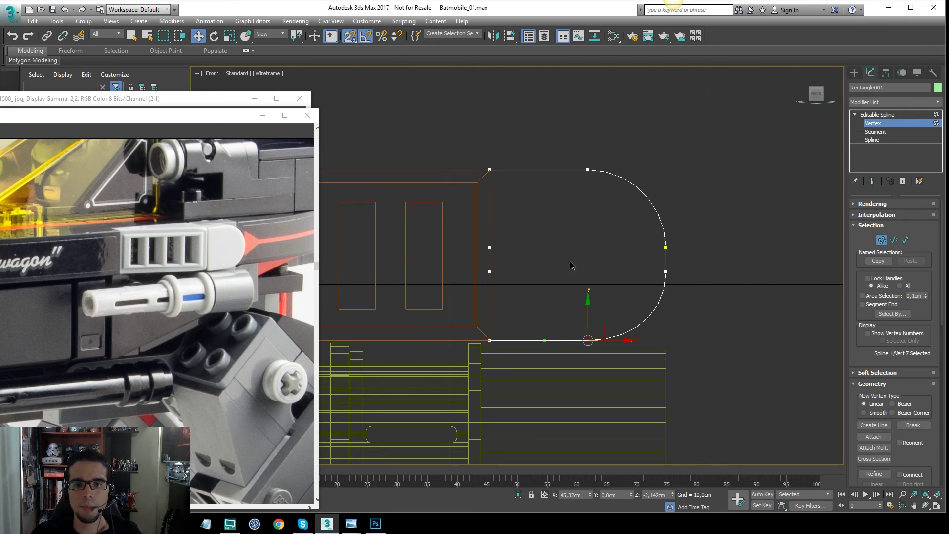
pyautogui.moveTo(571, 260); pyautogui.dragTo(576, 251, button='middle')
pyautogui.moveTo(590, 302); pyautogui.dragTo(498, 328)
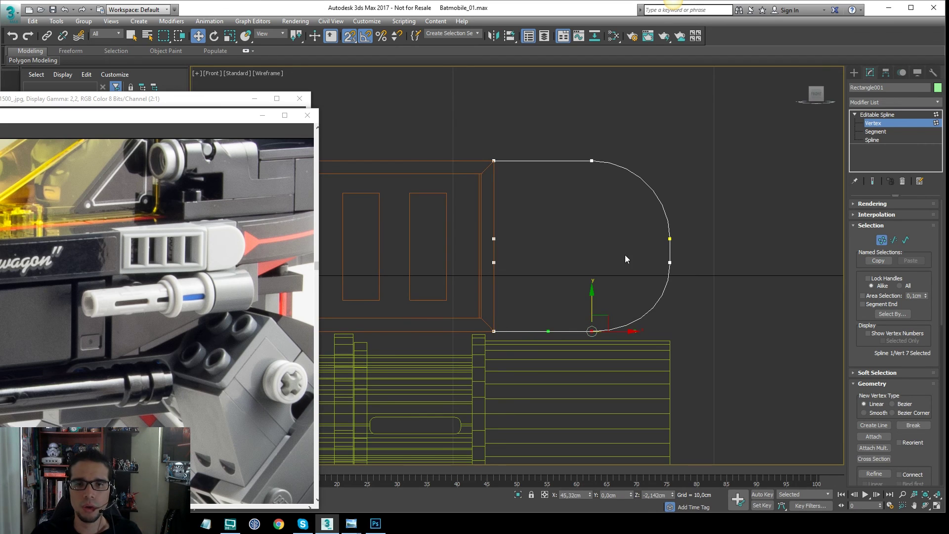
# - Fuse and weld the two vertices at the rear tip of the curve into a single vertex
pyautogui.moveTo(619, 281); pyautogui.dragTo(644, 285, button='middle')
pyautogui.scroll(2, 707, 248)
pyautogui.moveTo(659, 308); pyautogui.dragTo(674, 290)
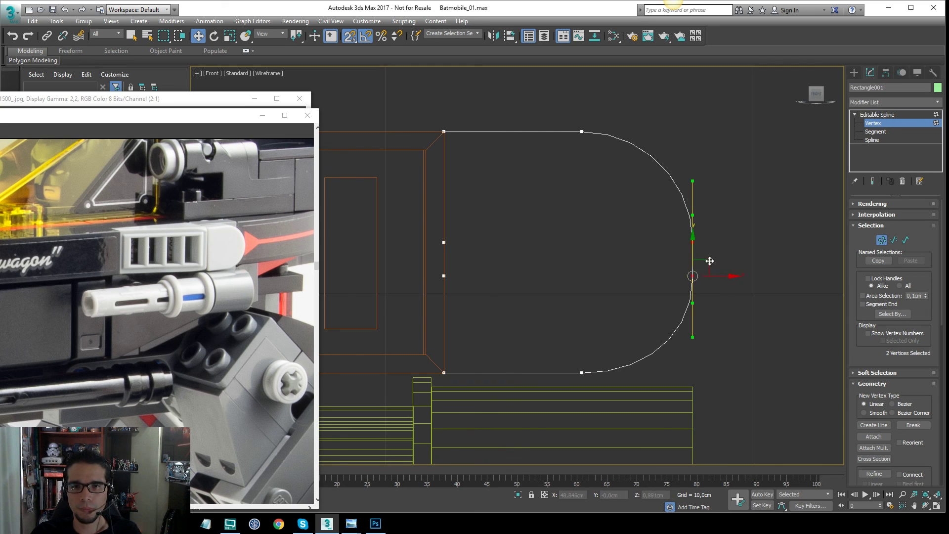
pyautogui.moveTo(728, 259); pyautogui.dragTo(704, 250)
pyautogui.moveTo(659, 296); pyautogui.dragTo(659, 295)
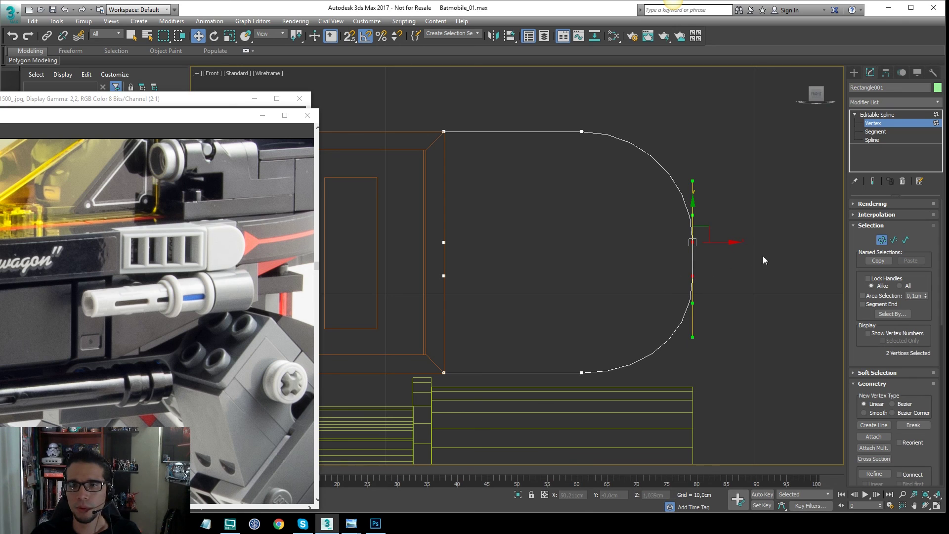
pyautogui.moveTo(861, 354); pyautogui.dragTo(880, 192)
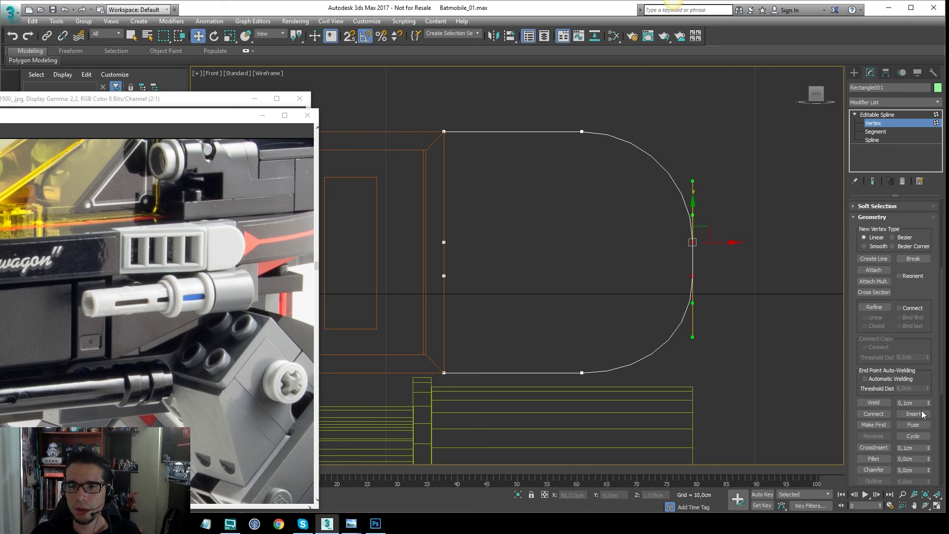
pyautogui.click(914, 425)
pyautogui.click(884, 405)
# - Delete the two extra middle vertices on the straight edge against the vent block and leave vertex editing
pyautogui.scroll(-2, 709, 245)
pyautogui.moveTo(642, 233); pyautogui.dragTo(673, 235, button='middle')
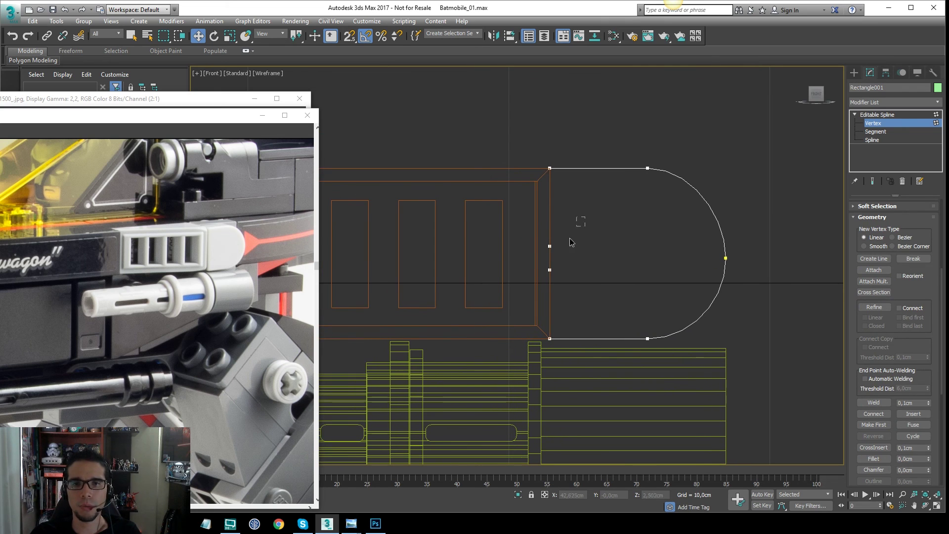
pyautogui.moveTo(586, 218); pyautogui.dragTo(509, 288)
pyautogui.click(505, 290)
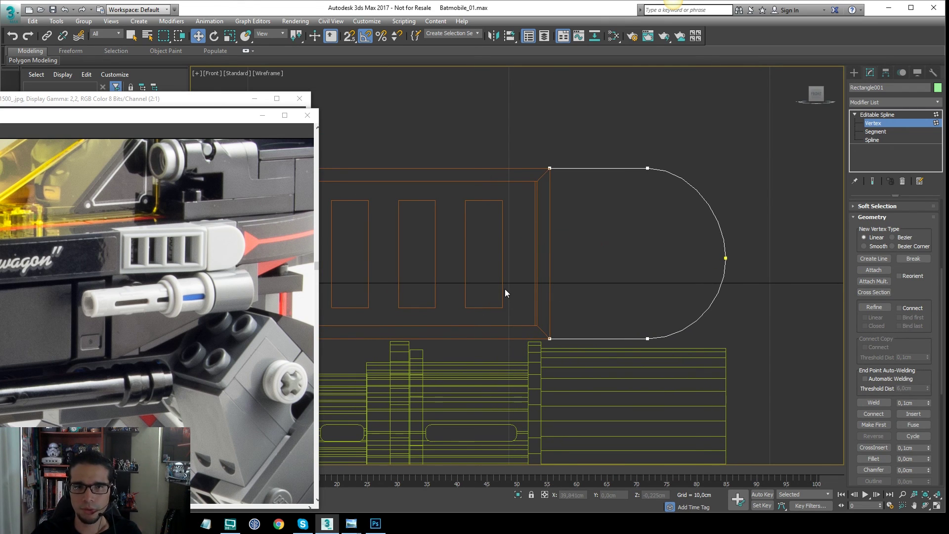
pyautogui.click(879, 116)
# - Apply an Extrude modifier to the rounded end piece outline
pyautogui.moveTo(710, 198); pyautogui.dragTo(683, 198, button='middle')
pyautogui.press('F3')
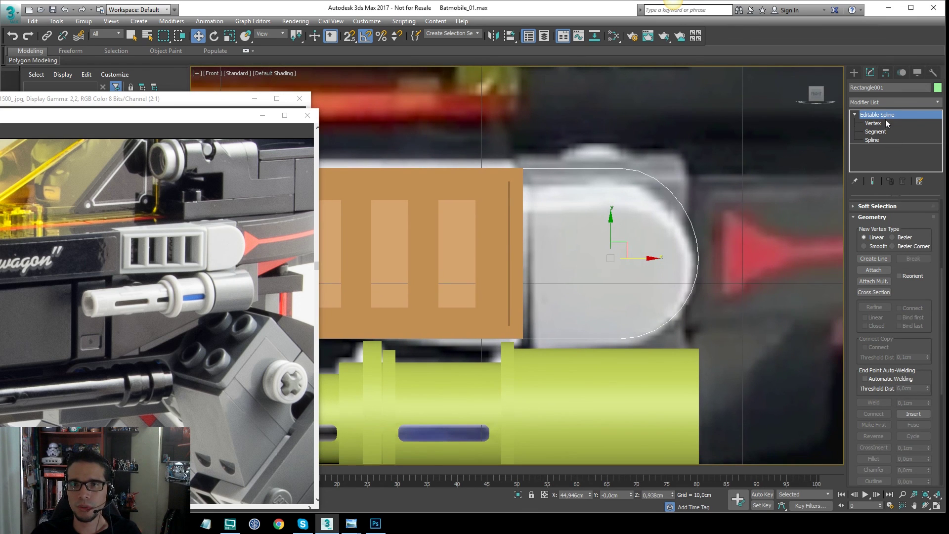
pyautogui.click(897, 102)
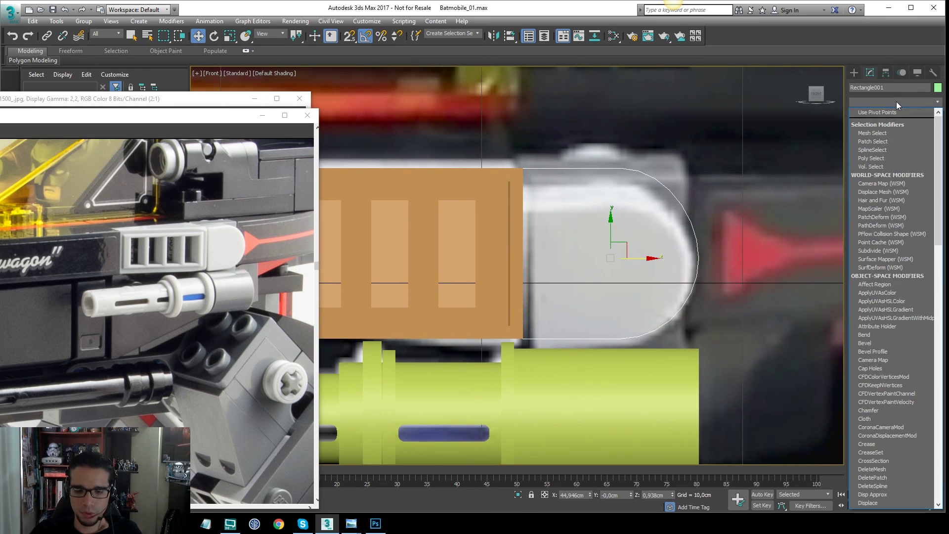
pyautogui.write('ex')
pyautogui.press('Return')
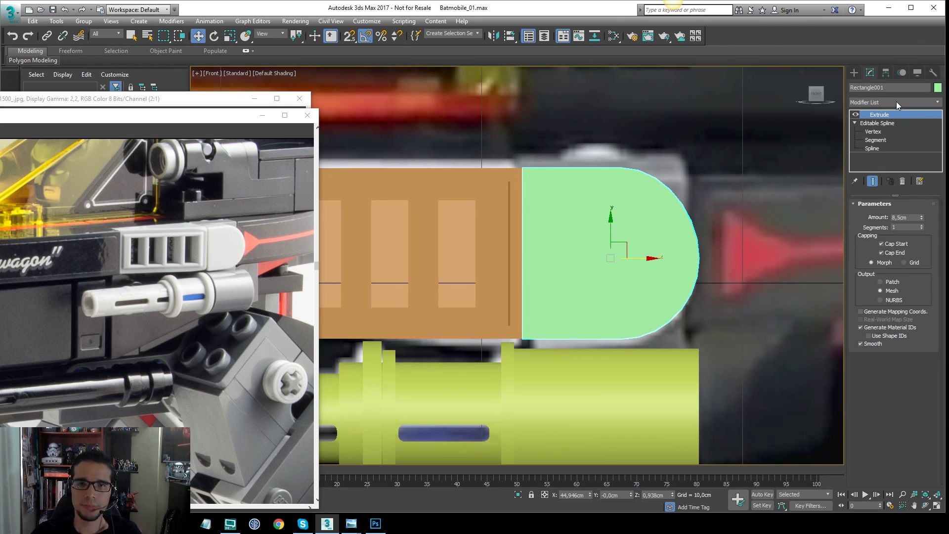
# - Align the end piece with the vent block's straight inner face in the top view and set its extrusion amount to 6 cm
pyautogui.keyDown('alt'); pyautogui.moveTo(685, 190); pyautogui.dragTo(648, 237, button='middle'); pyautogui.keyUp('alt')
pyautogui.press('t')
pyautogui.press('z')
pyautogui.scroll(-2, 648, 237)
pyautogui.moveTo(606, 184); pyautogui.dragTo(621, 215, button='middle')
pyautogui.scroll(1, 621, 215)
pyautogui.moveTo(634, 184); pyautogui.dragTo(633, 105)
pyautogui.press('s')
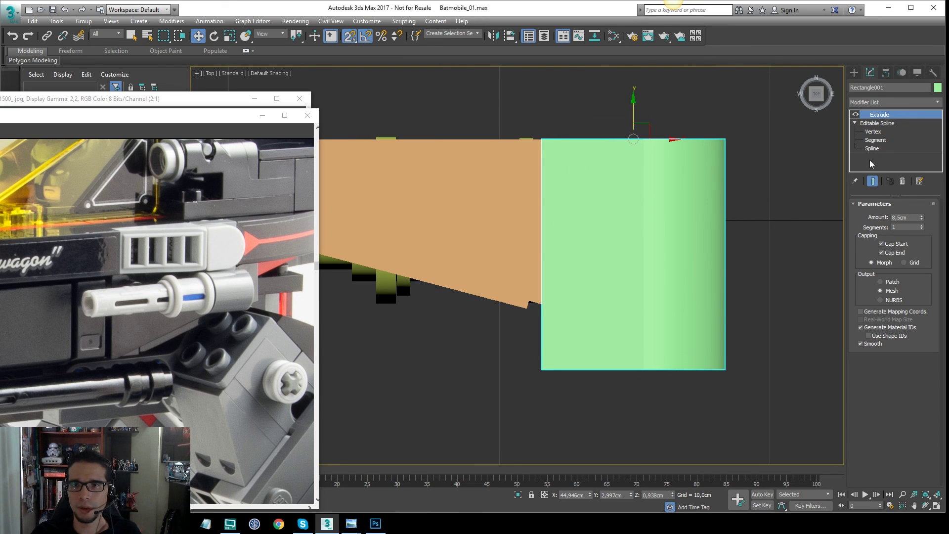
pyautogui.moveTo(923, 218); pyautogui.dragTo(923, 223)
# - Check the extruded end piece in perspective and against the front reference image with edged faces turned off
pyautogui.keyDown('alt'); pyautogui.moveTo(652, 257); pyautogui.dragTo(658, 218, button='middle'); pyautogui.keyUp('alt')
pyautogui.press('F3')
pyautogui.press('F3')
pyautogui.press('f')
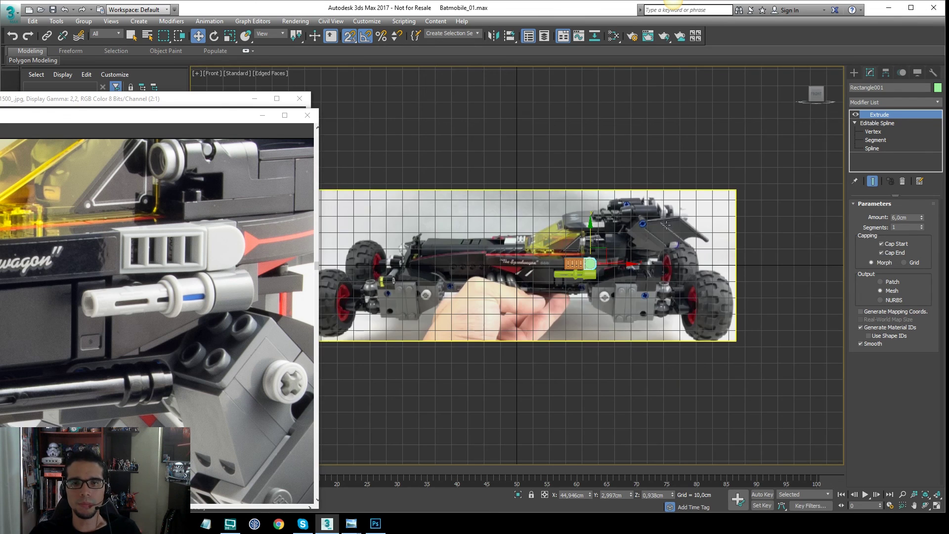
pyautogui.scroll(5, 621, 261)
pyautogui.press('F4')
pyautogui.scroll(2, 622, 261)
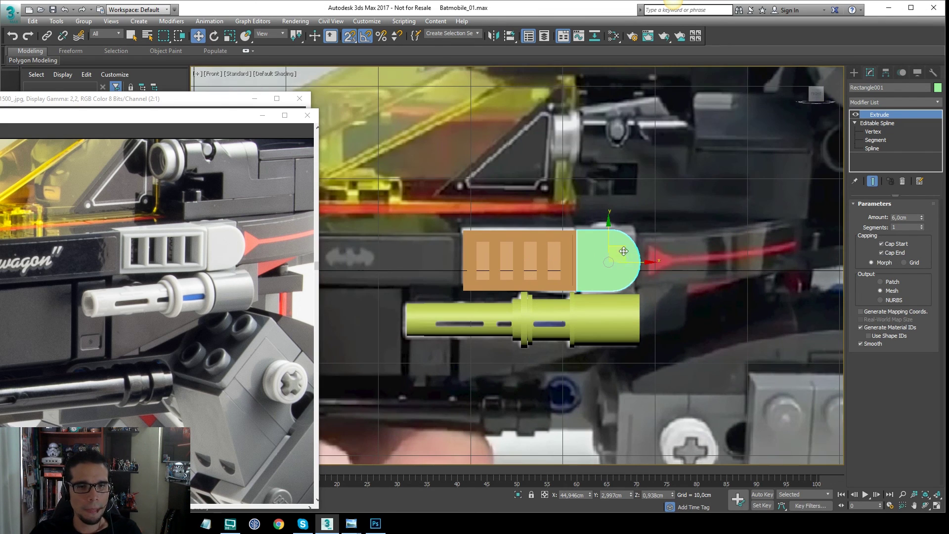
pyautogui.click(133, 35)
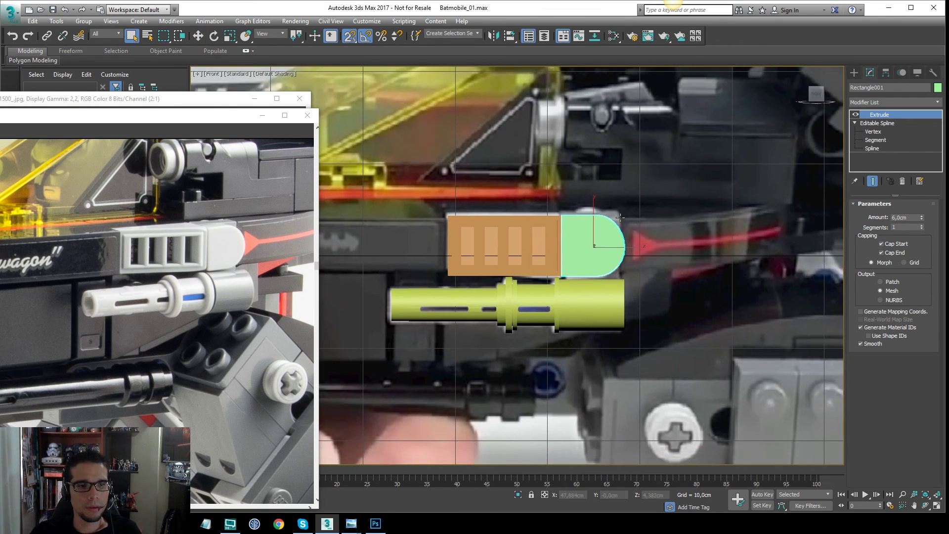